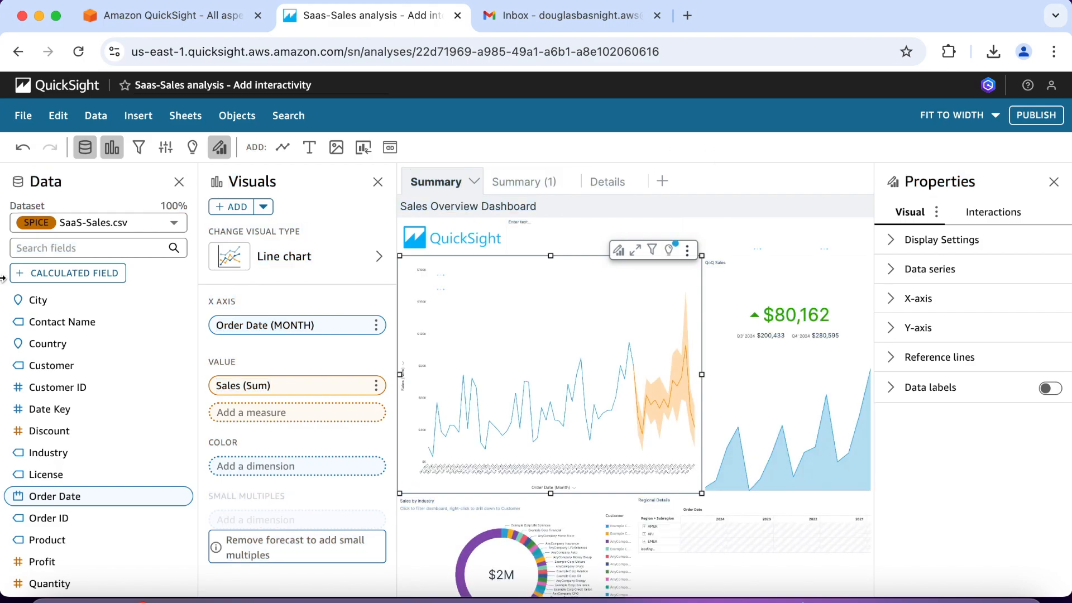
Step: Save a copy of the analysis under the name "Sass-Sales Analysis - Machine Learning"
click(22, 118)
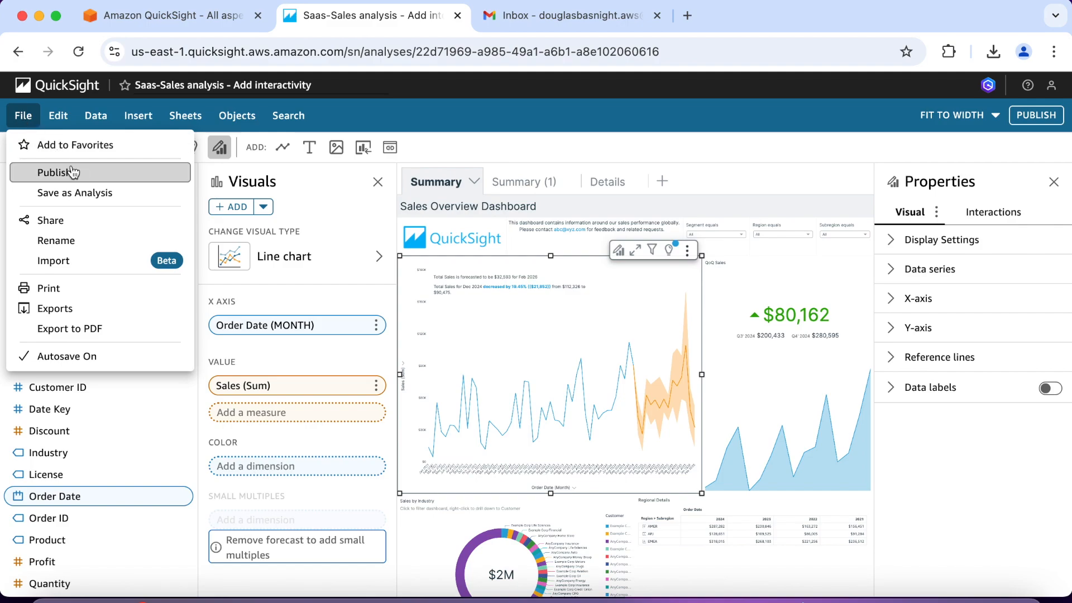
click(81, 193)
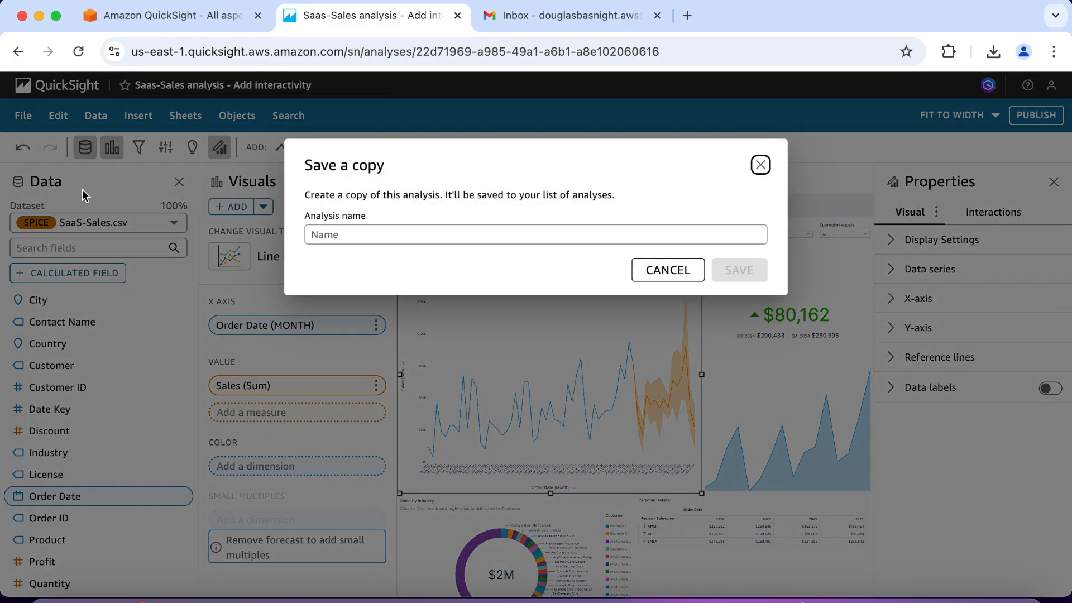
click(355, 235)
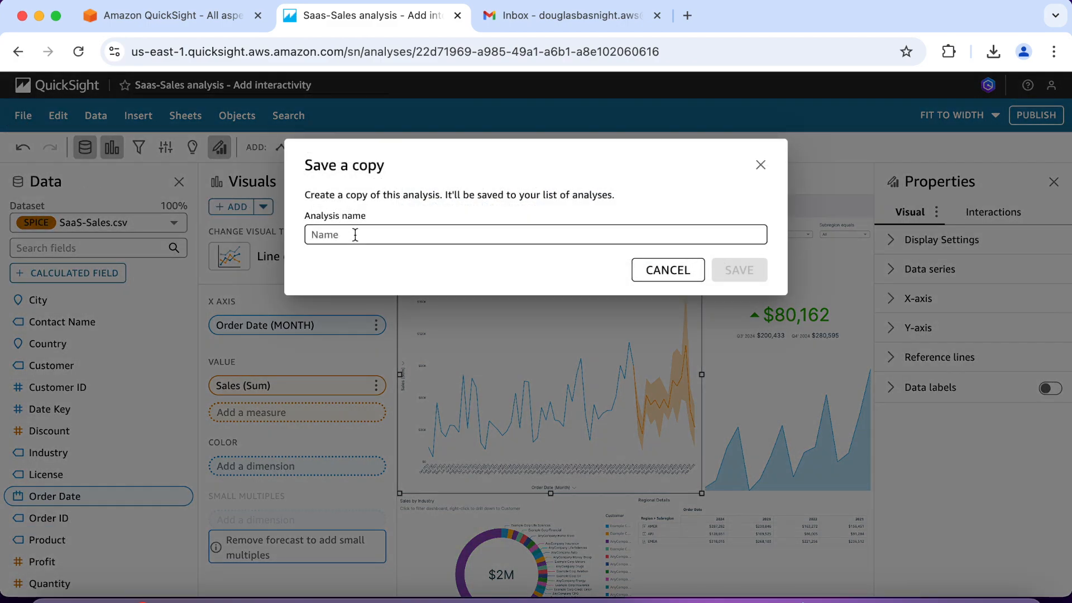
text(Sass-Sales)
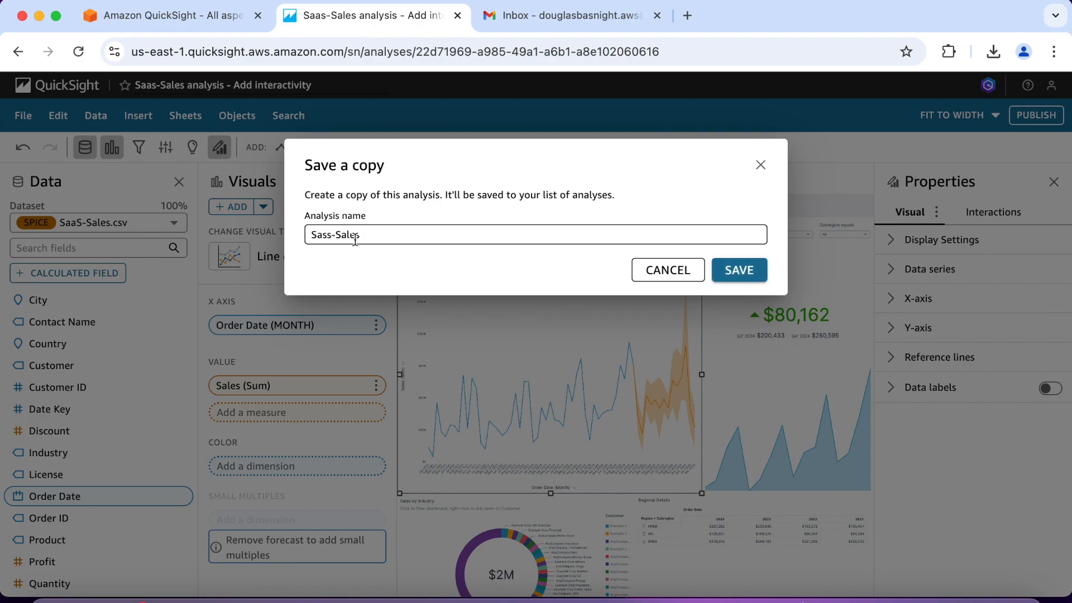
text( analysis - Machine Learning)
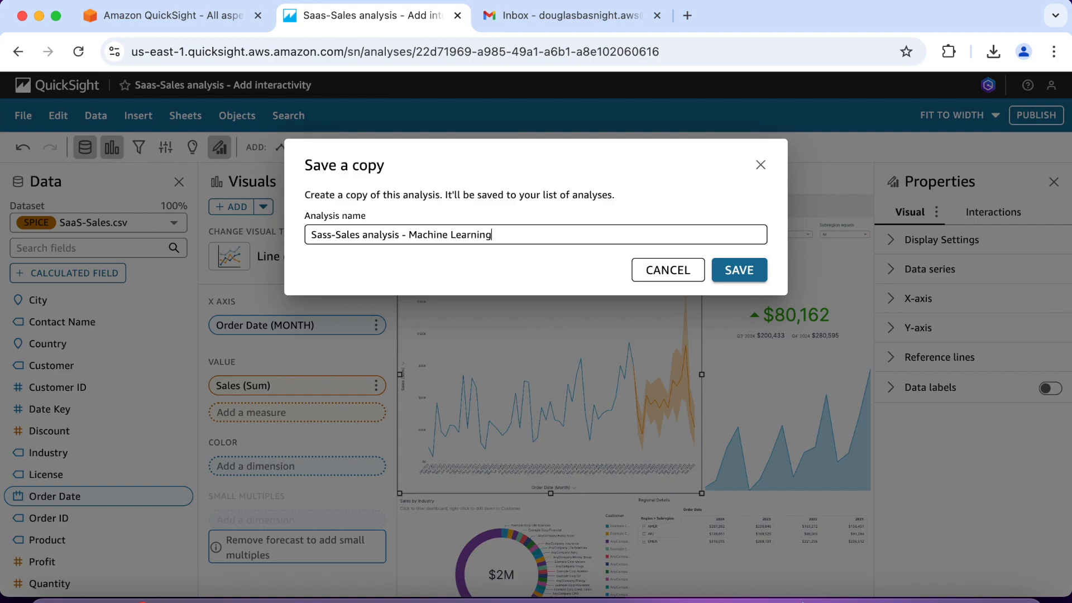
click(366, 235)
key(BackSpace)
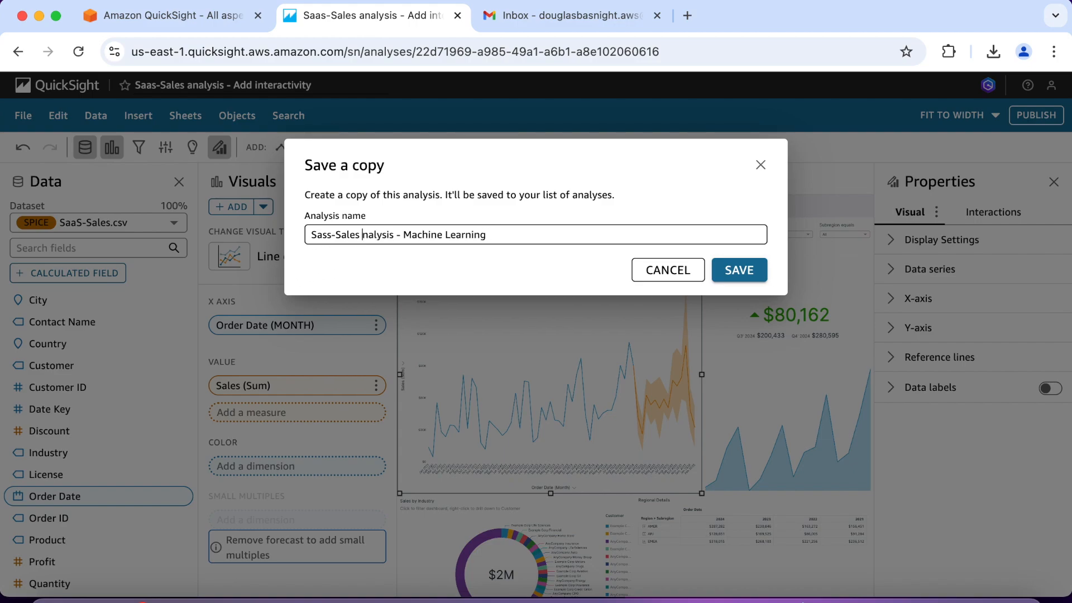
text(A)
click(475, 256)
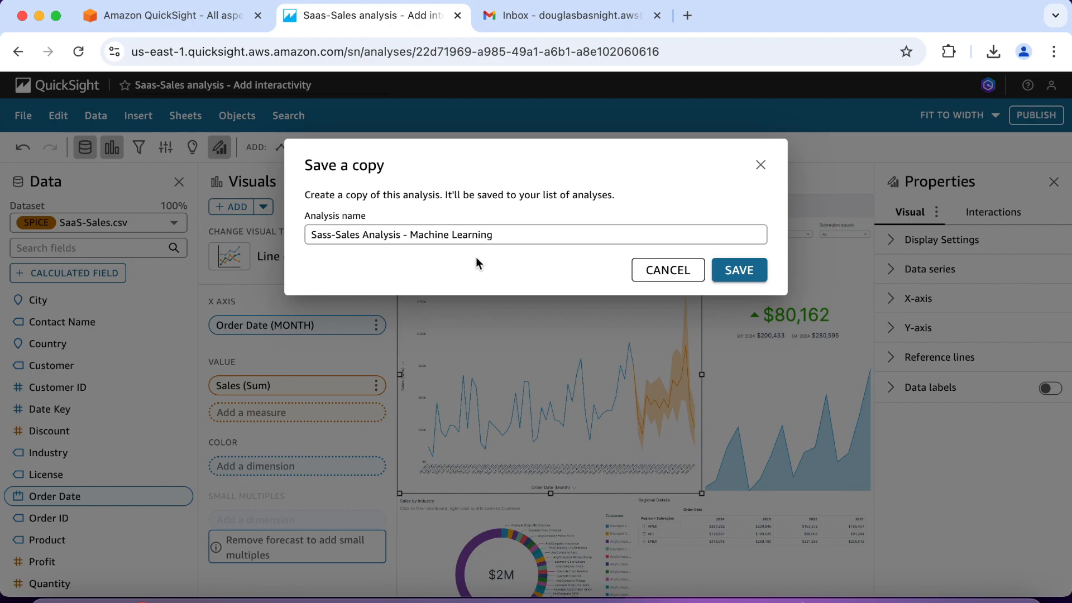
click(738, 271)
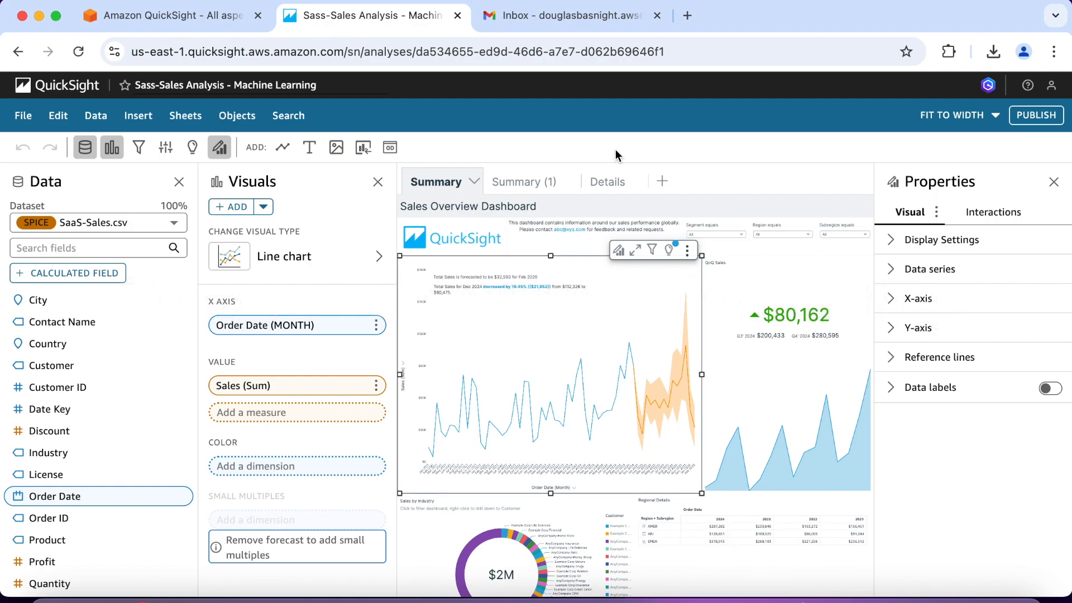
Step: Customize the narrative of the period-over-period sales insight on the line chart, coloring the words "increased by" green (#0EAF1A)
click(501, 278)
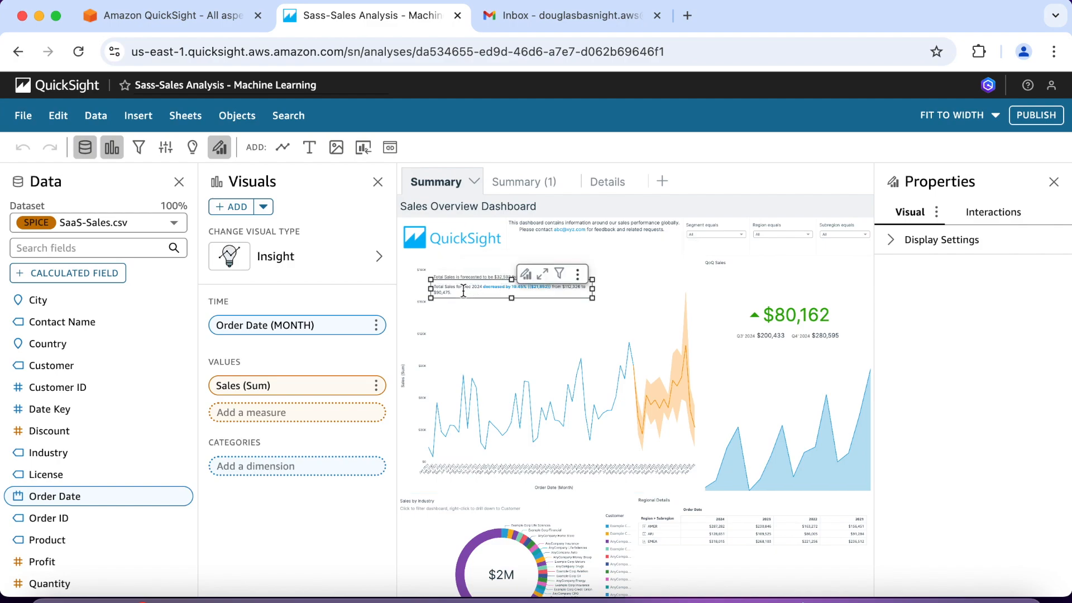
click(578, 275)
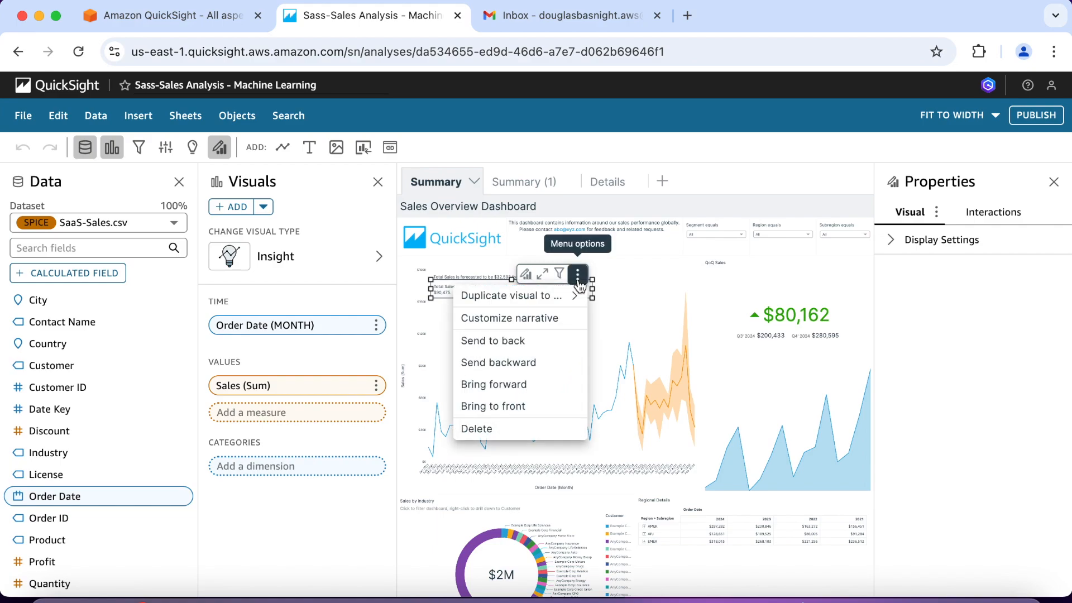
click(551, 320)
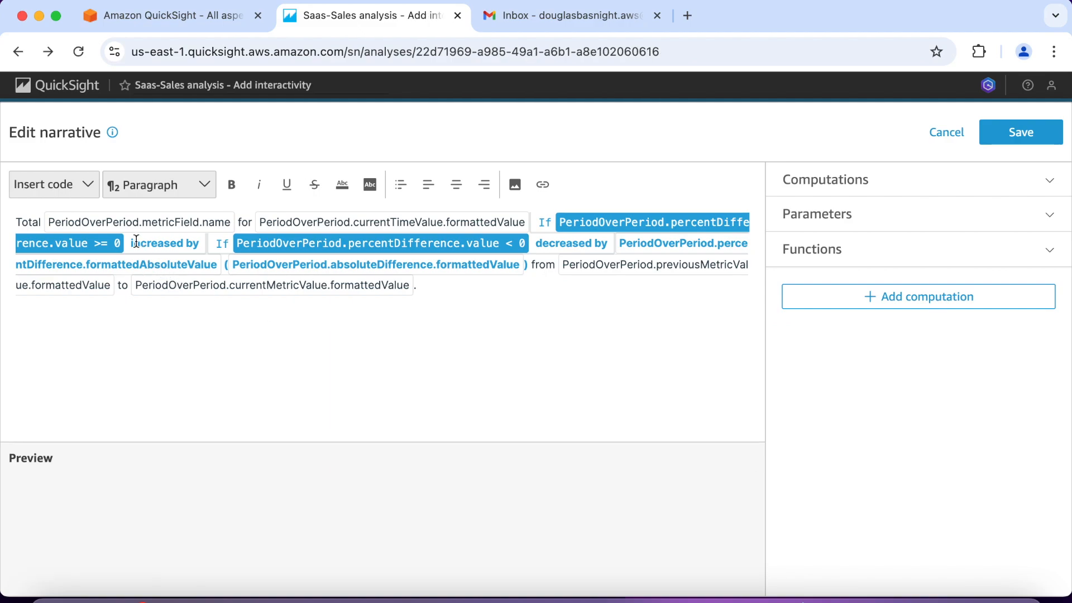
drag(132, 244, 199, 243)
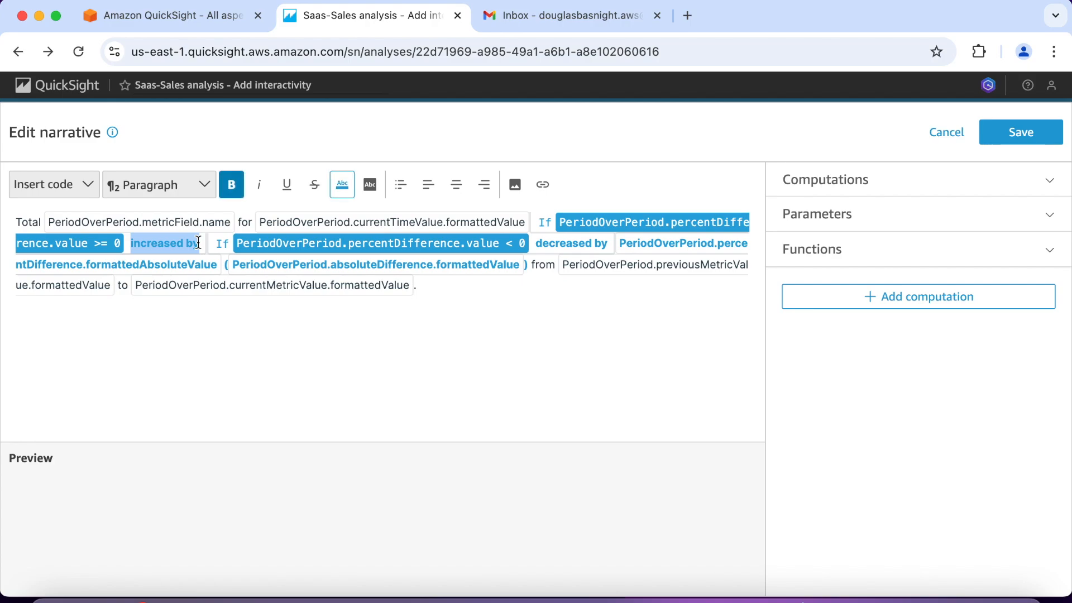
click(342, 185)
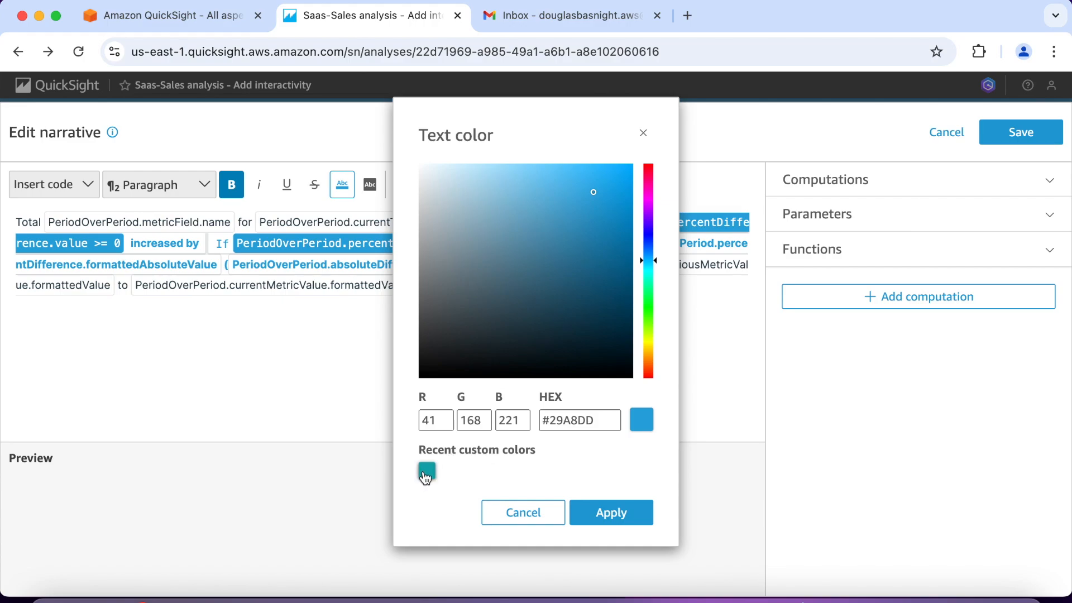
click(426, 472)
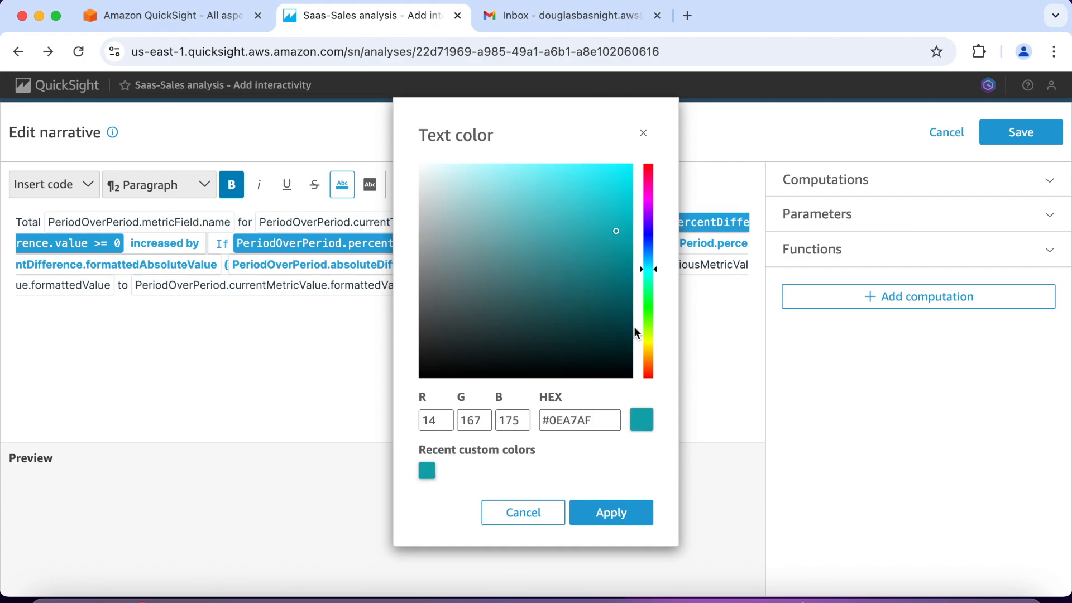
click(648, 309)
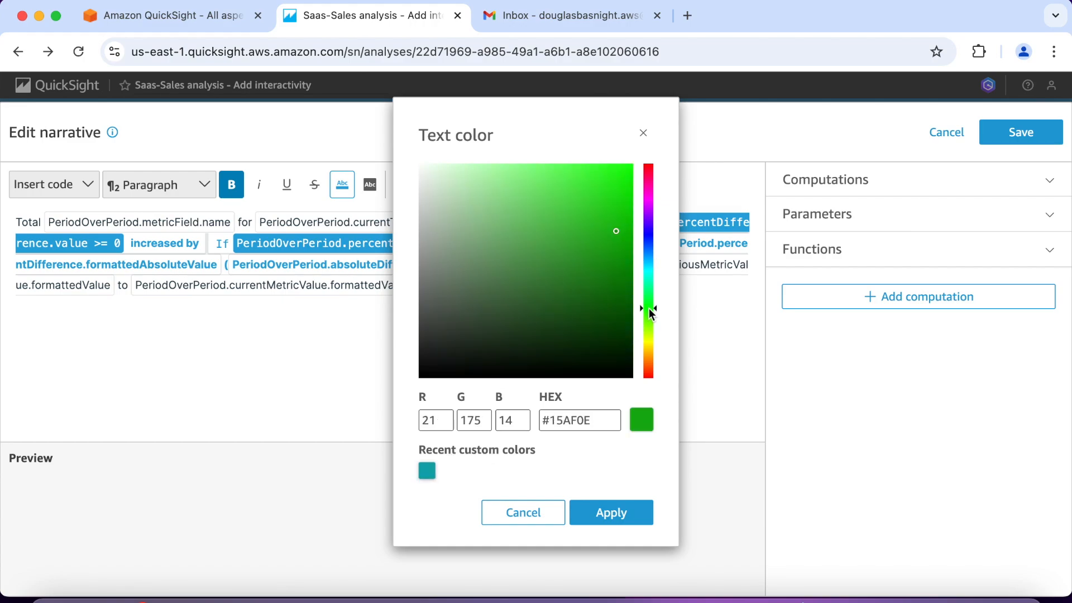
mouse_move(651, 307)
mouse_down()
mouse_move(653, 336)
mouse_move(648, 304)
mouse_up()
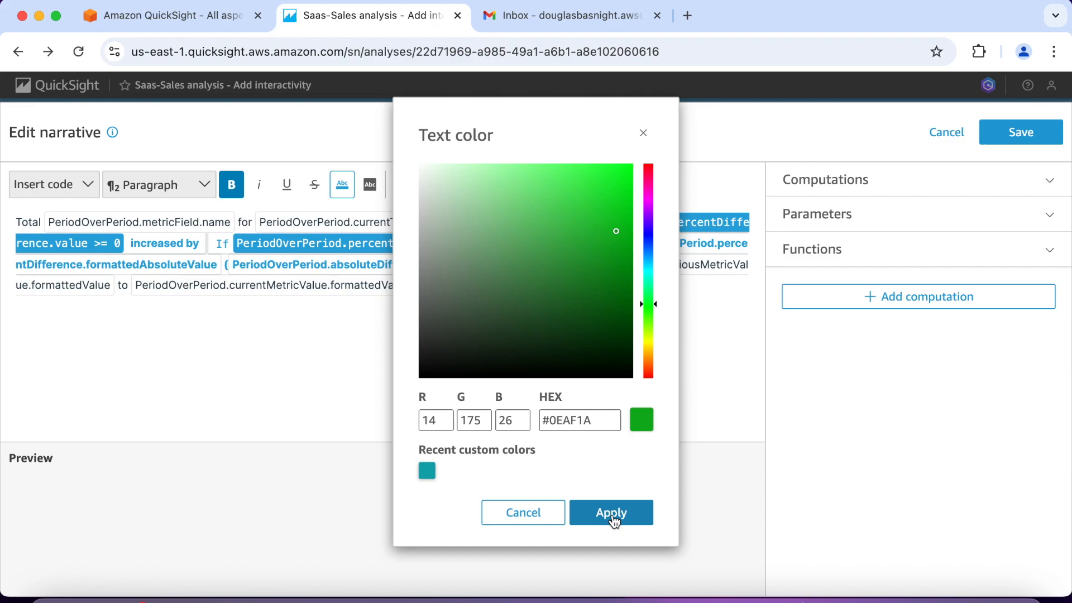
click(612, 513)
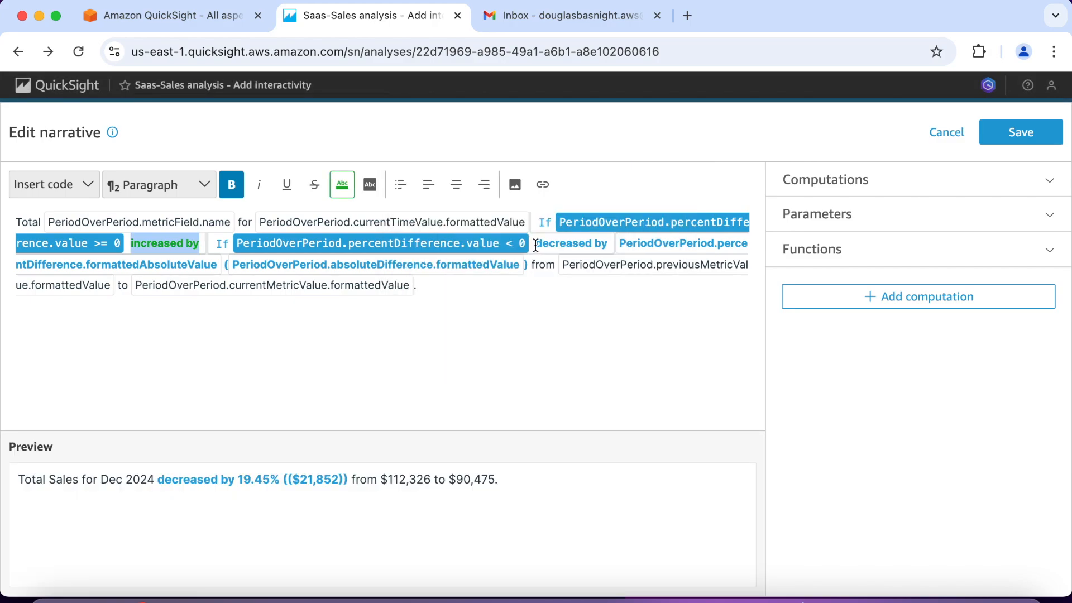
Step: Color the words "decreased by" in the narrative red
drag(535, 246, 608, 244)
click(347, 188)
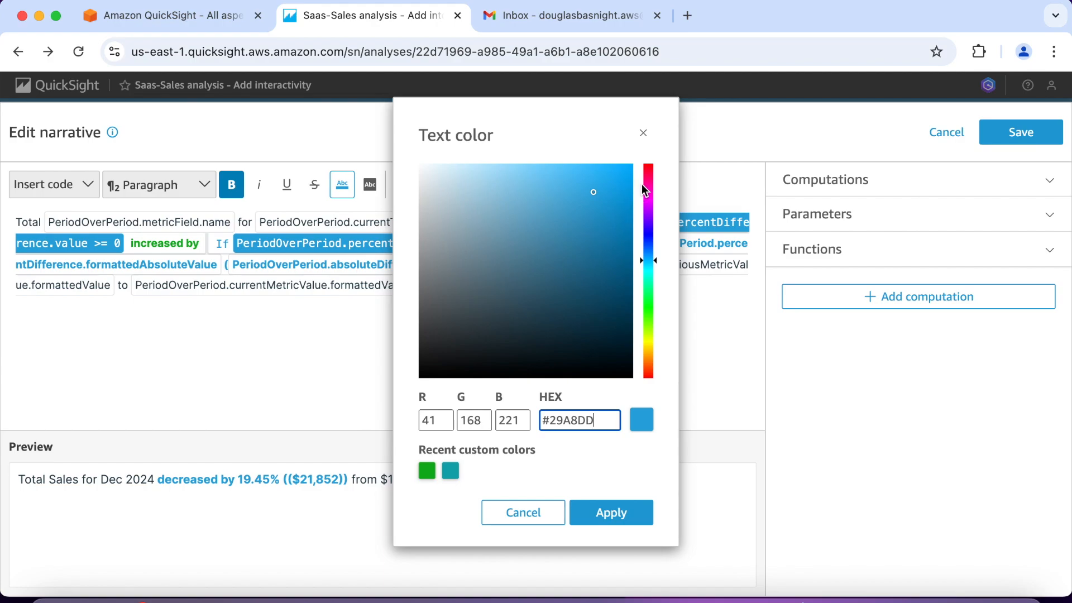
click(649, 170)
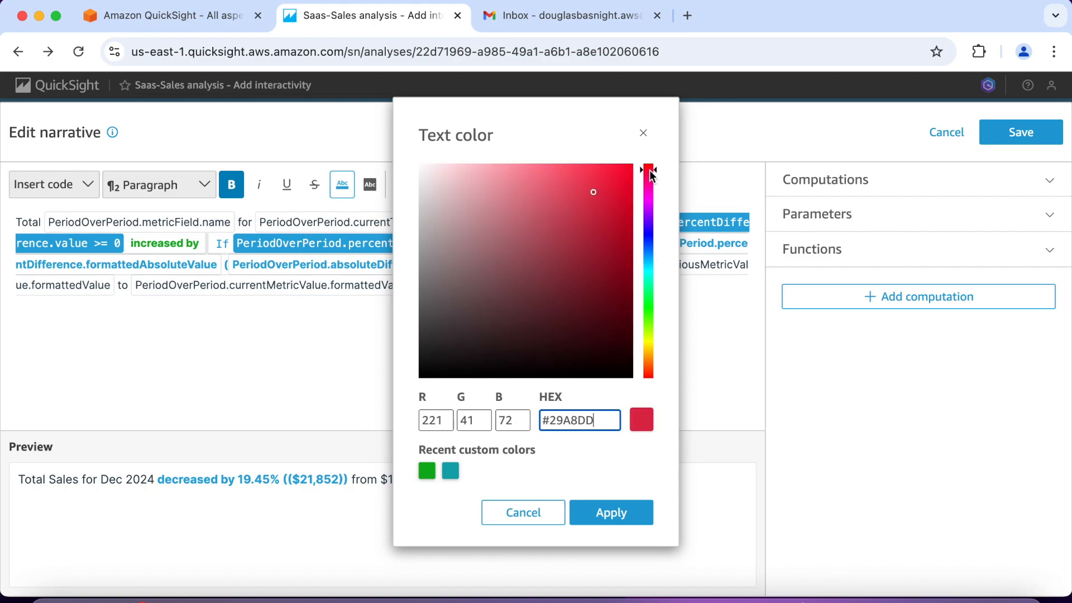
drag(650, 173, 650, 182)
click(648, 167)
click(613, 513)
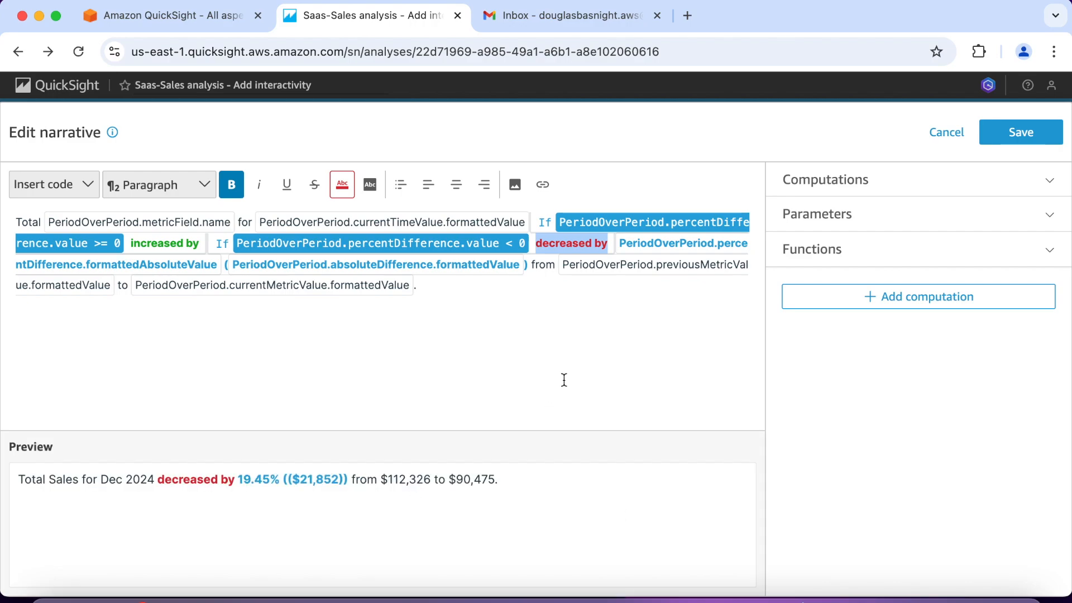
Step: Make the previous and current metric value expressions bold, save the narrative, and check the insight in enlarged view
click(630, 272)
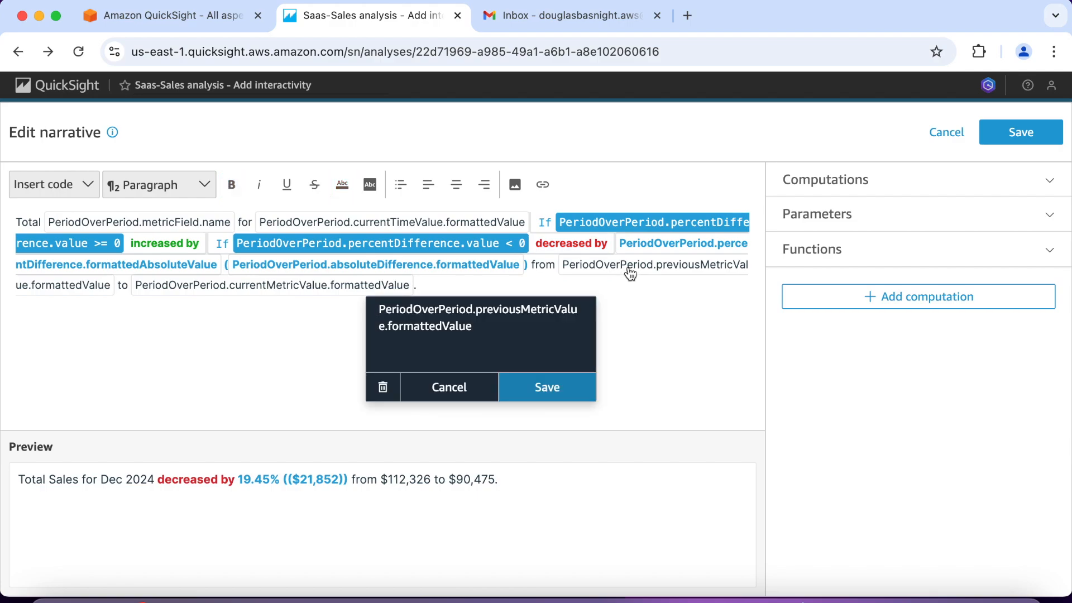
click(230, 190)
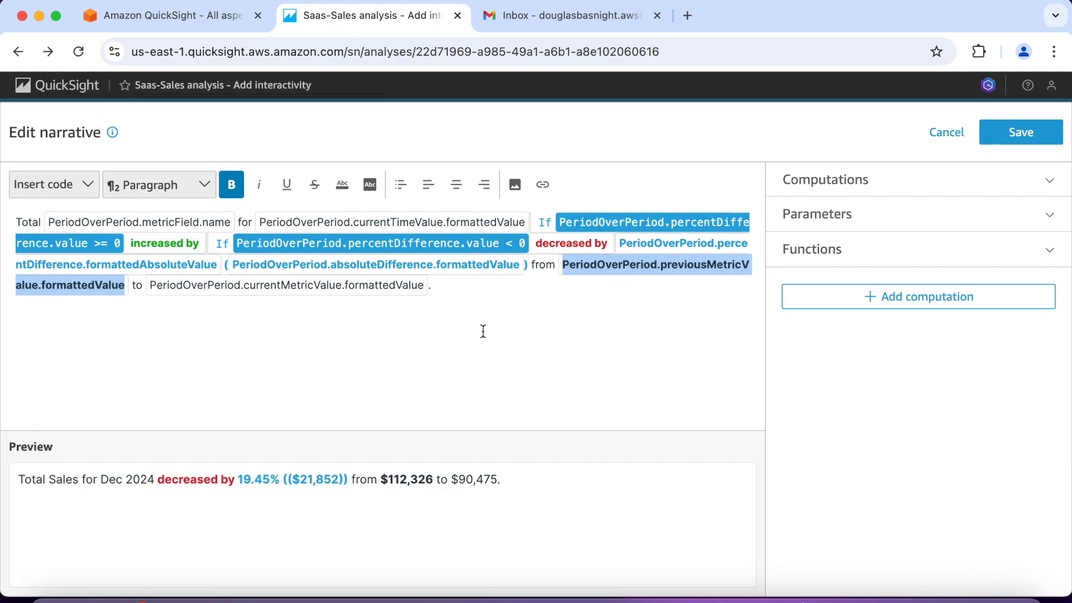
click(318, 293)
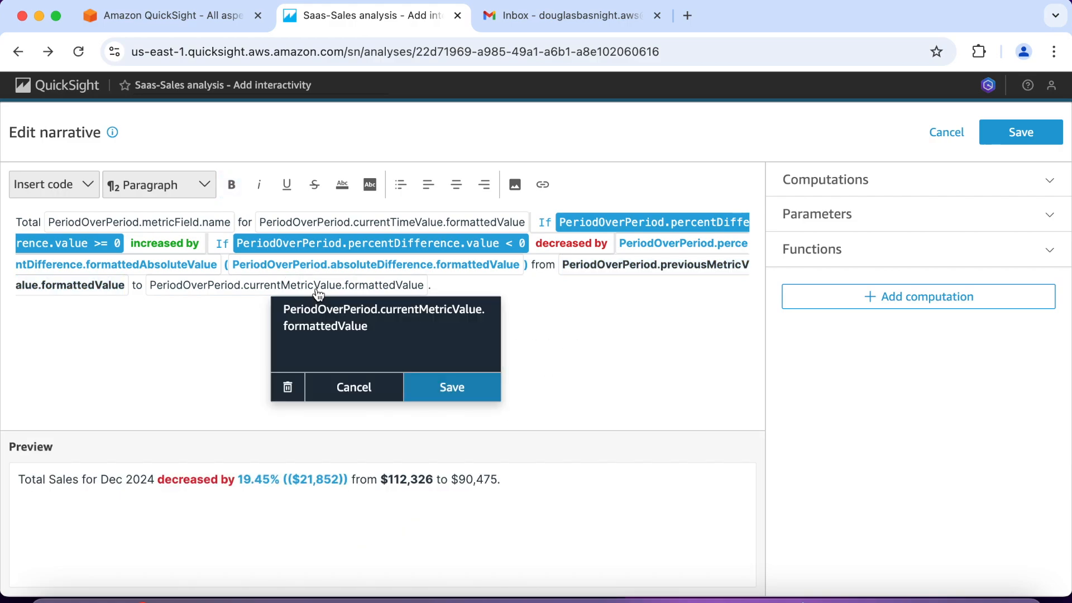
click(232, 190)
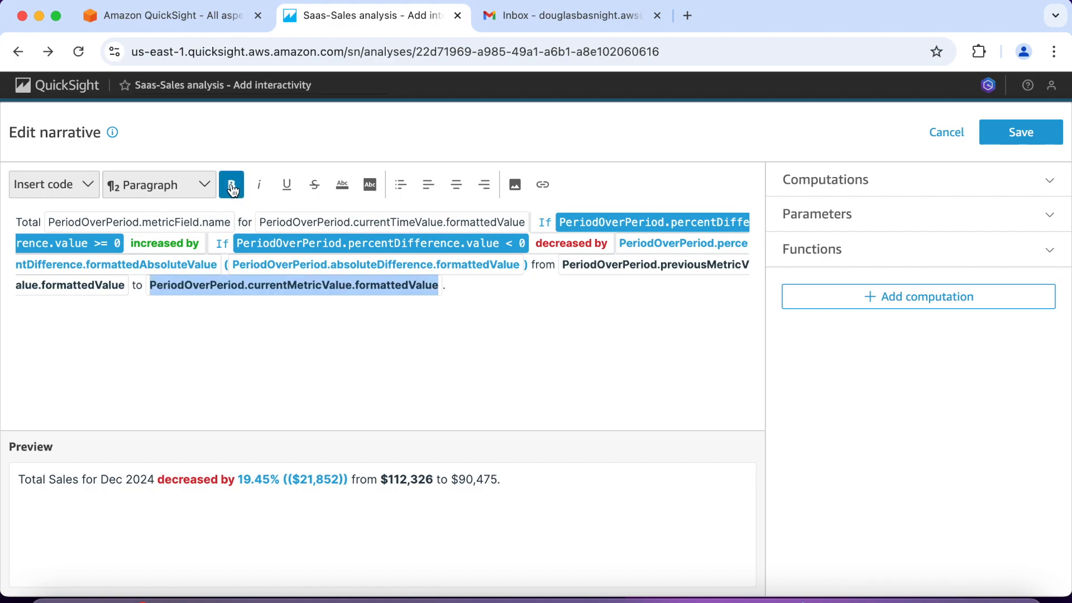
click(294, 331)
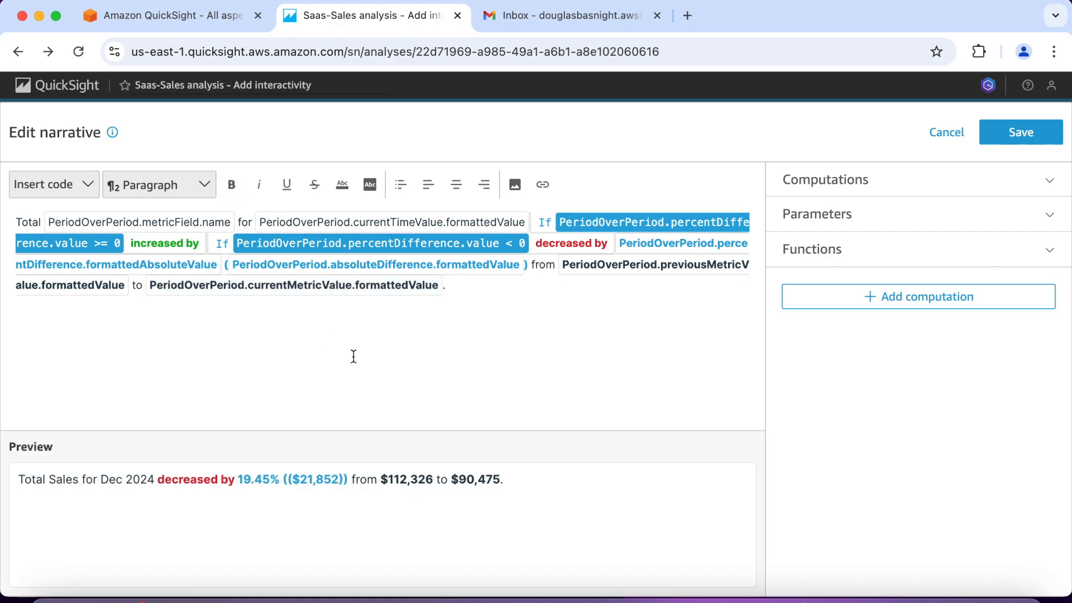
click(1016, 136)
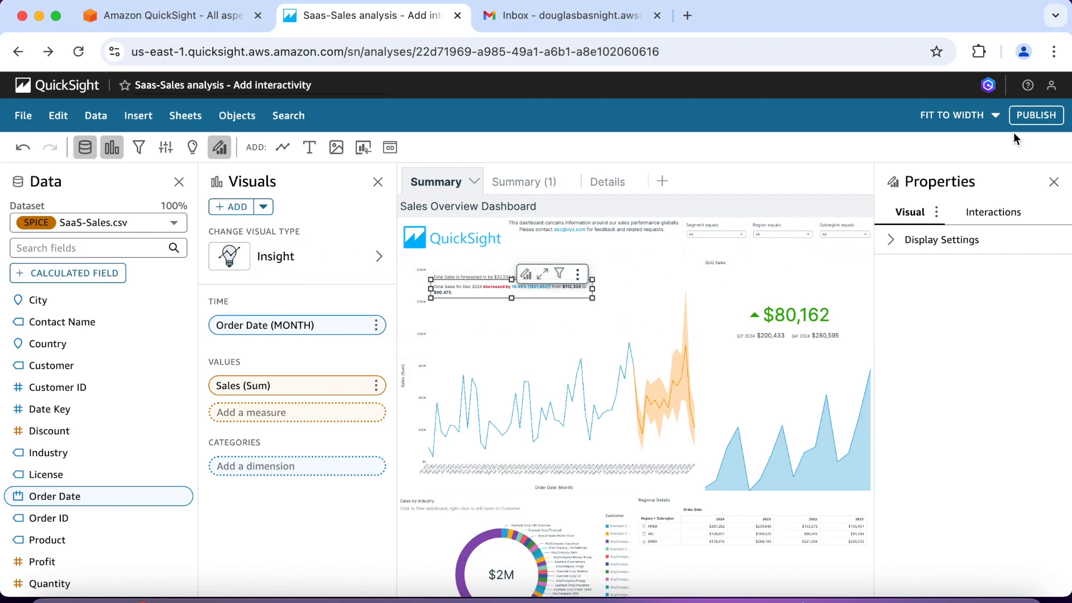
click(542, 276)
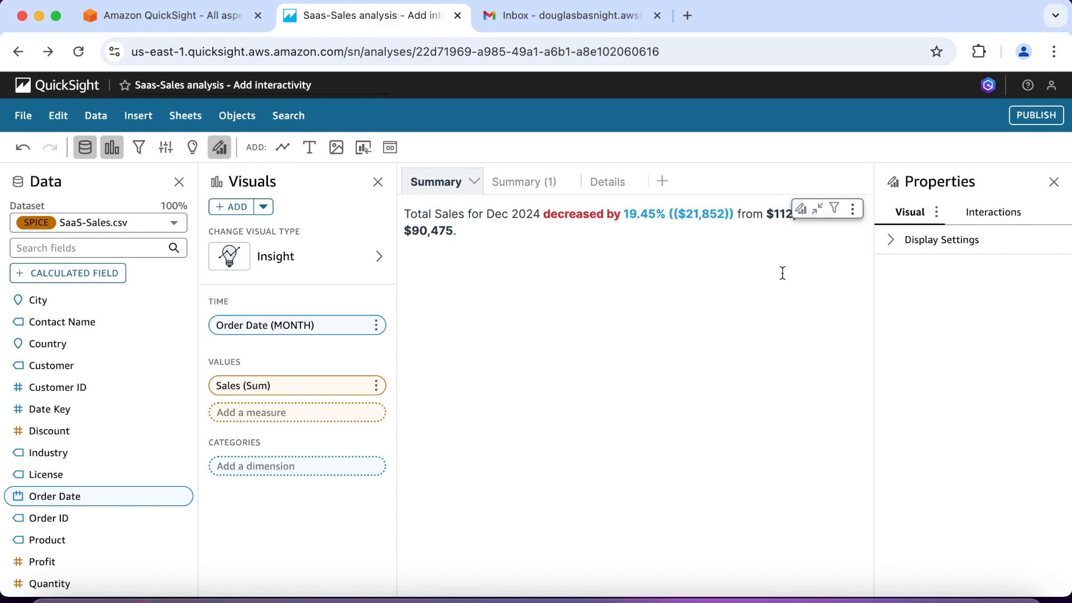
click(819, 209)
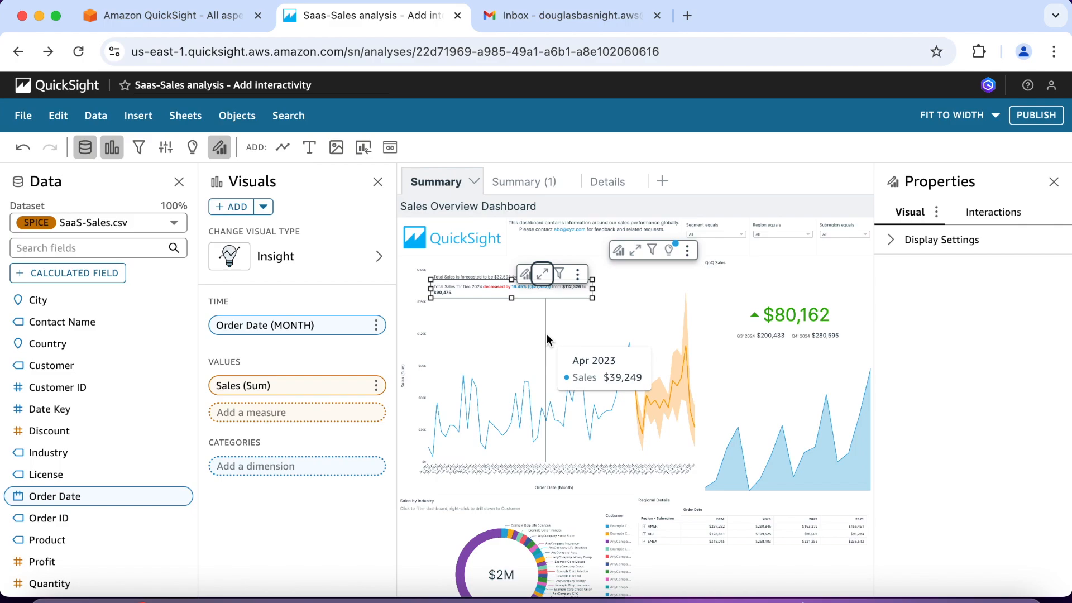
Step: Open the narrative of the sales forecast insight on the line chart and the configuration of its ForecastInsight computation
click(663, 389)
mouse_move(689, 412)
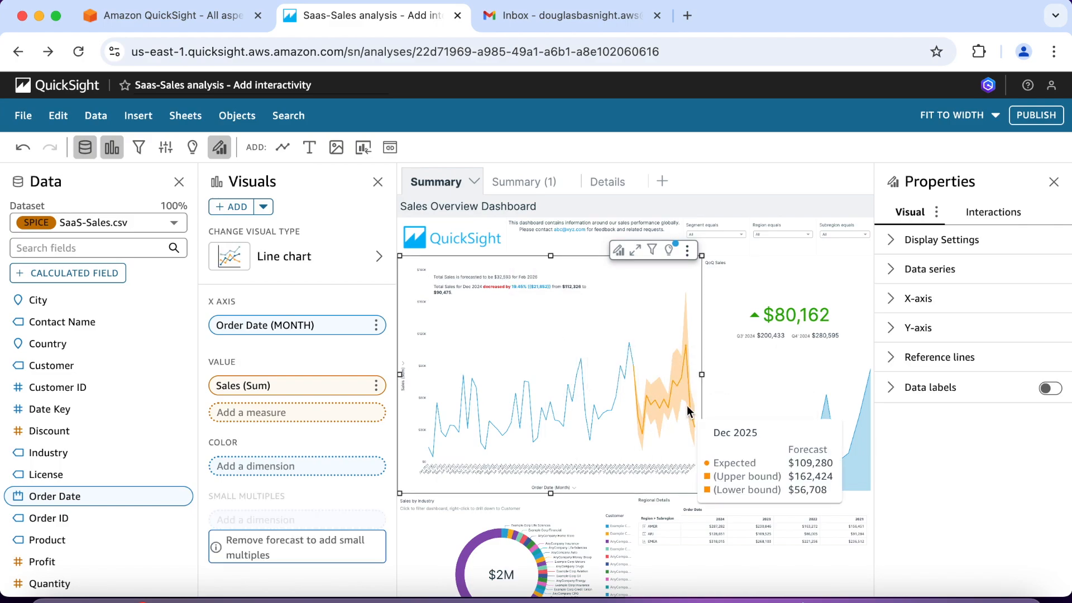
click(470, 276)
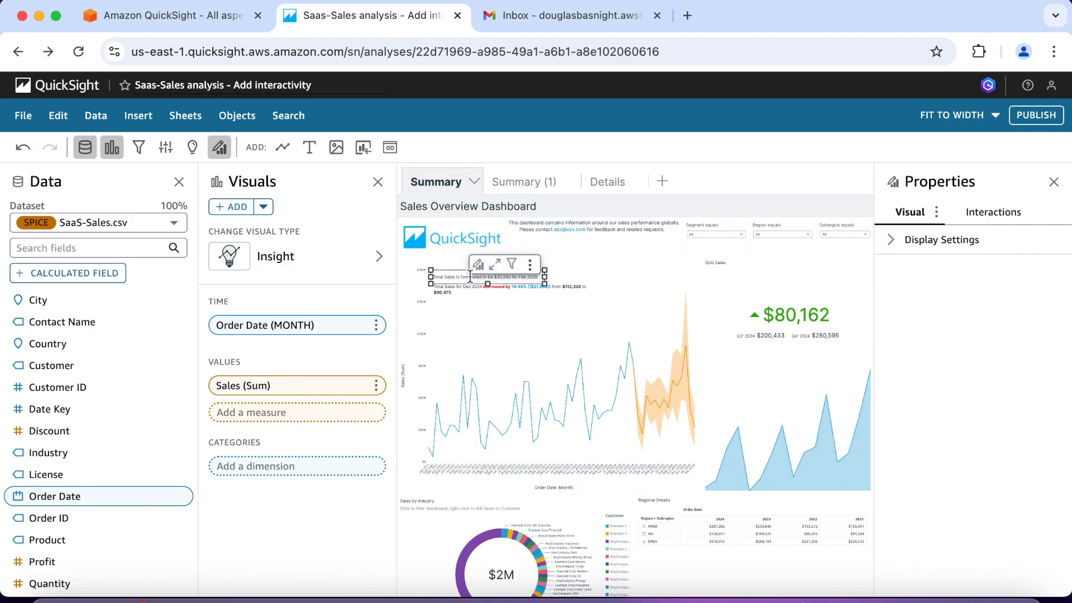
click(531, 266)
click(501, 309)
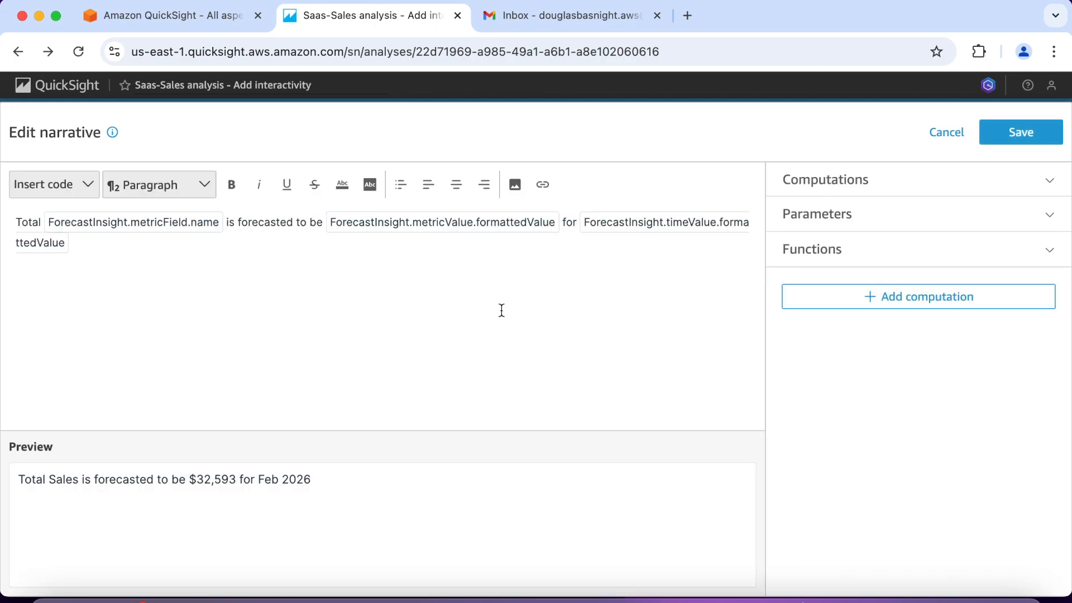
click(1058, 190)
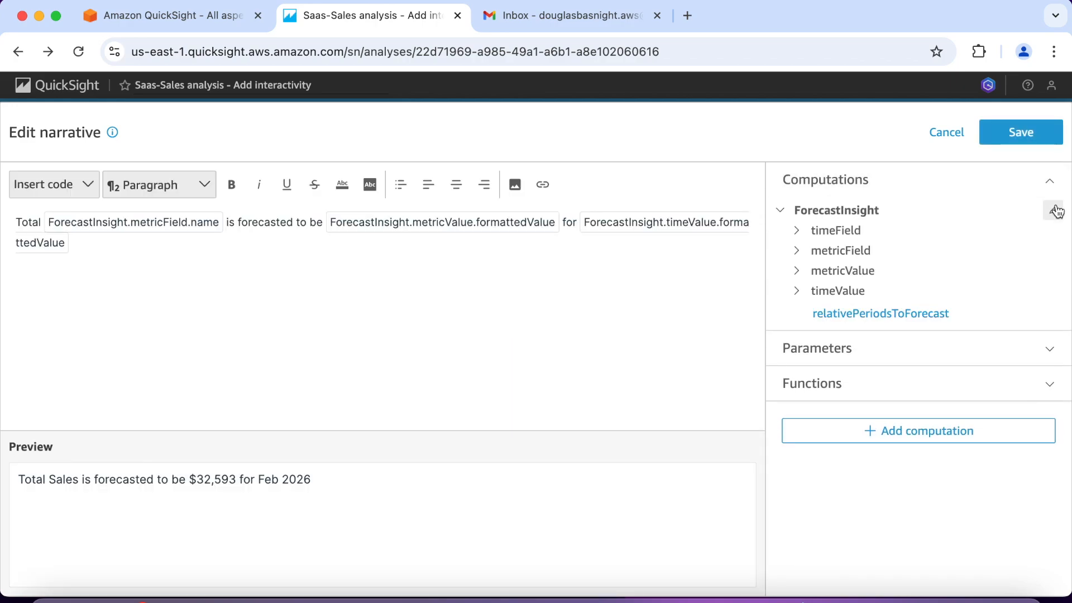
click(1053, 211)
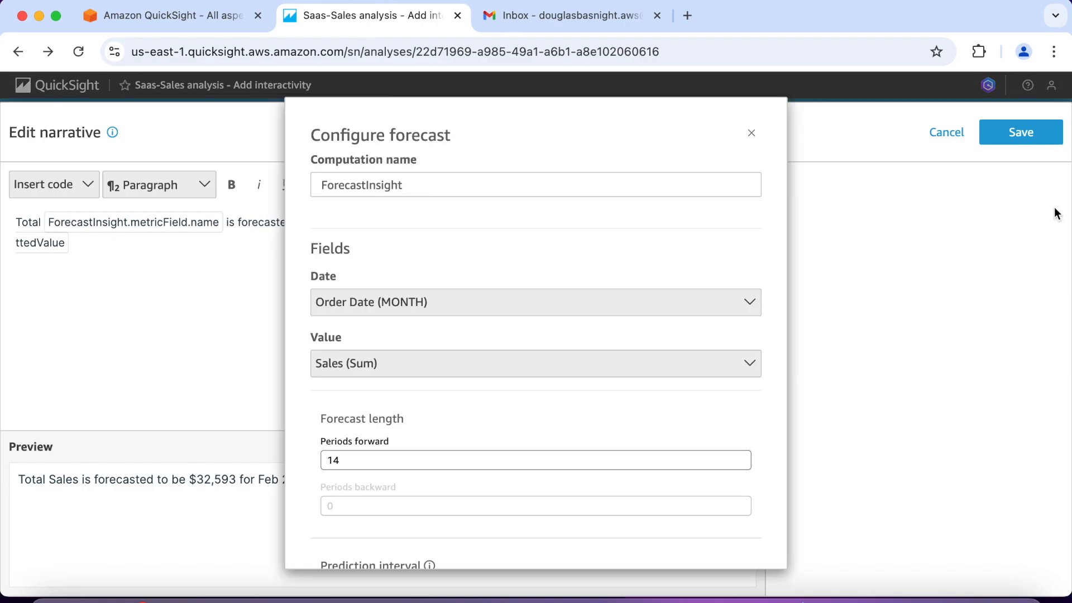
Step: Set the forecast length to 4 periods forward and save the computation
scroll(429, 369, down, 2)
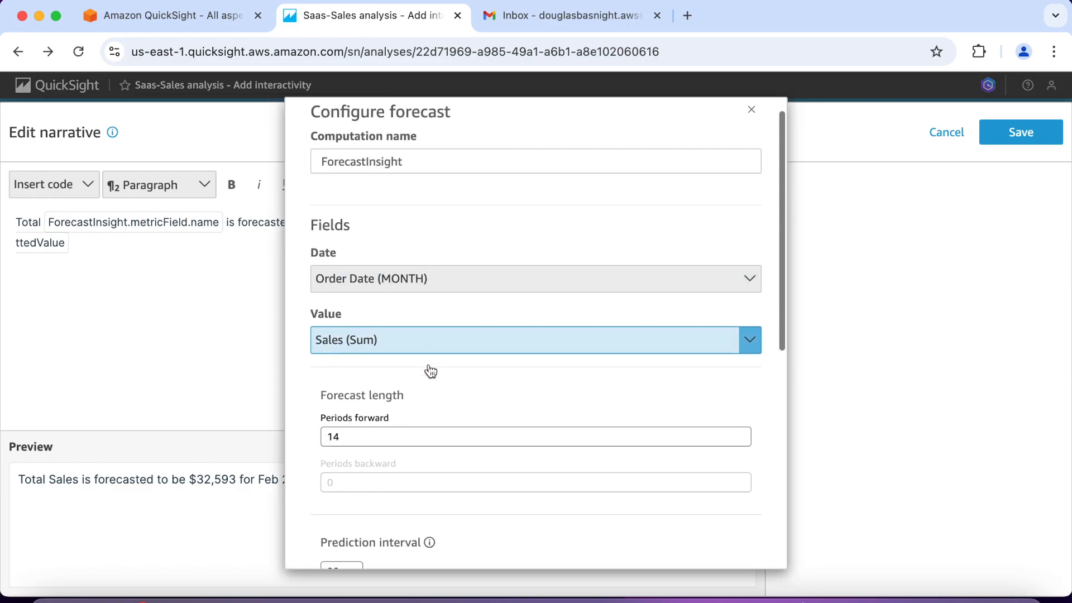
click(341, 392)
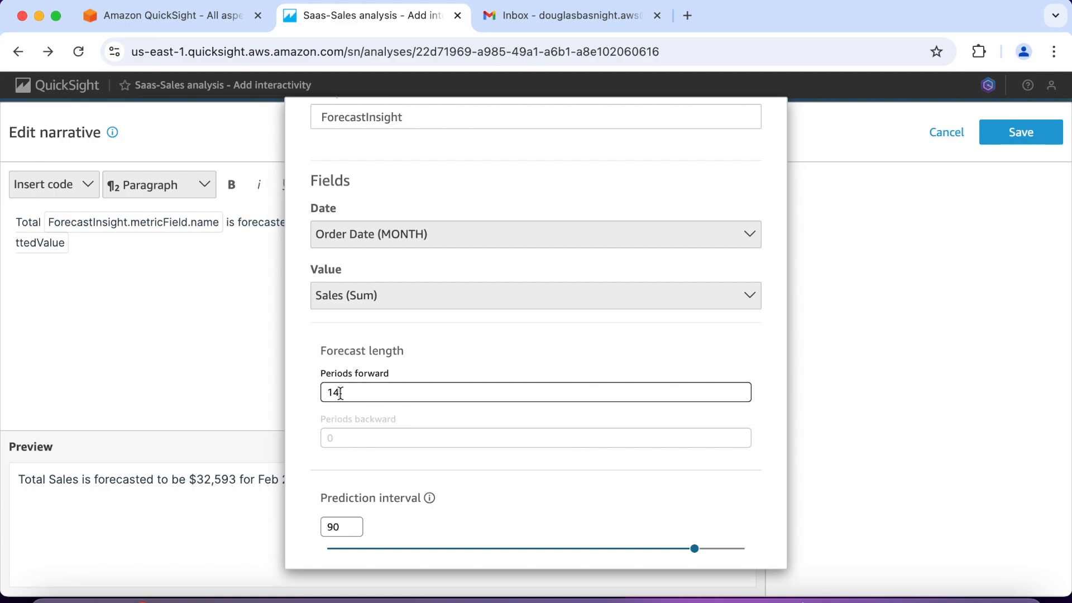
key(BackSpace)
key(BackSpace)
text(06)
key(BackSpace)
key(BackSpace)
text(4)
scroll(296, 396, down, 5)
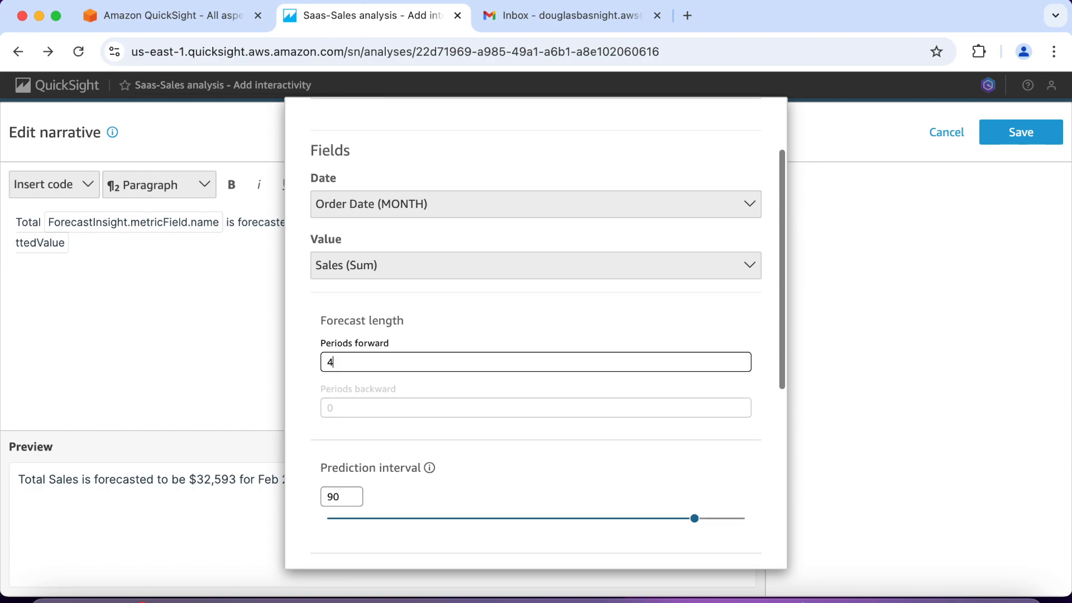
scroll(475, 368, down, 4)
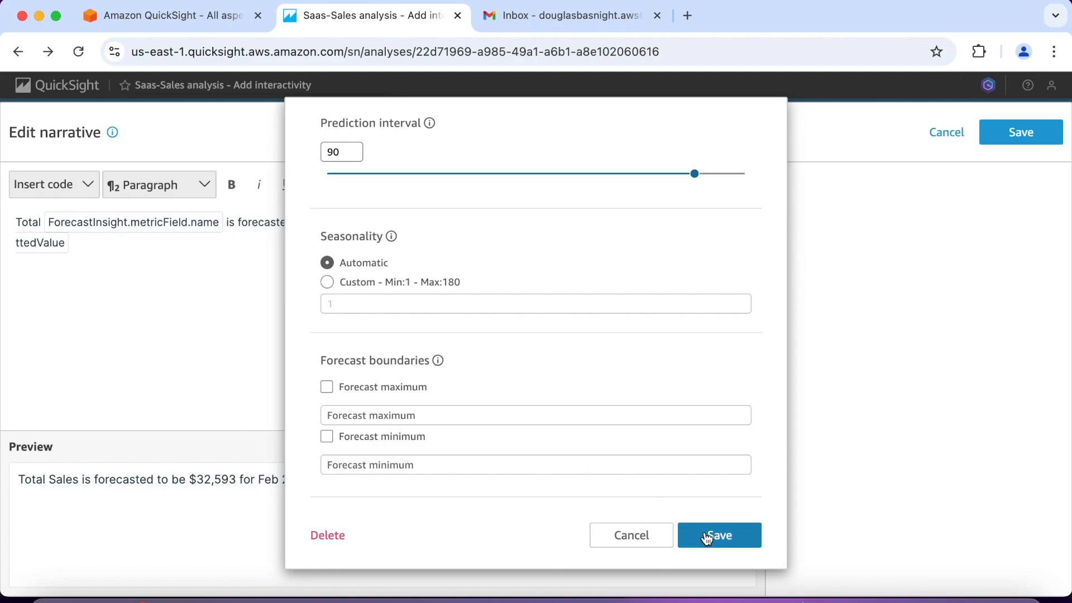
click(704, 535)
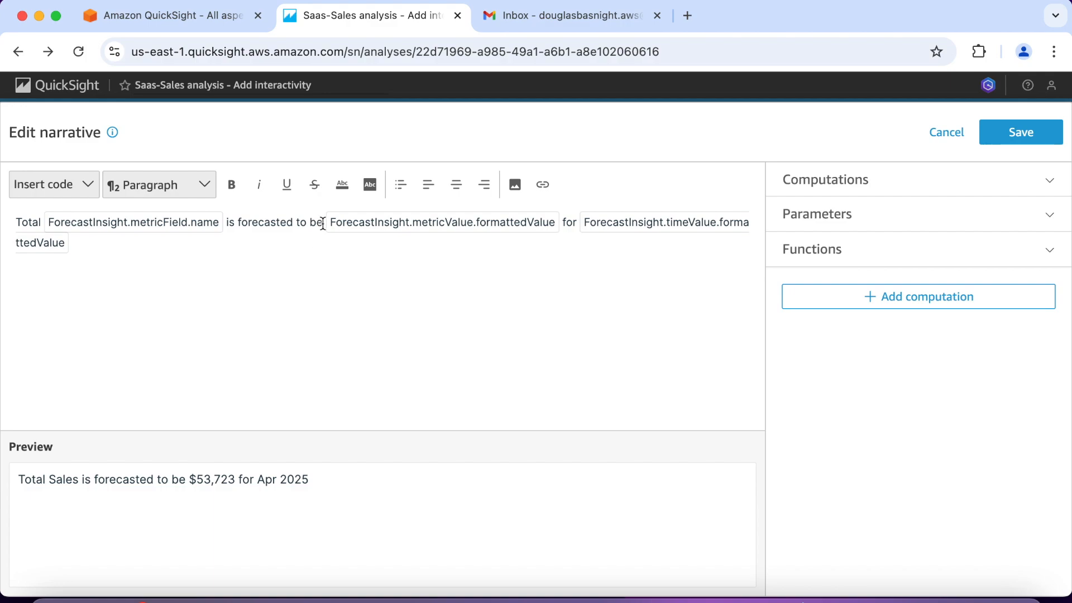
Step: Replace the narrative's opening, from "Total" through "is forecasted to be", with "6-month forecast:"
drag(322, 224, 20, 222)
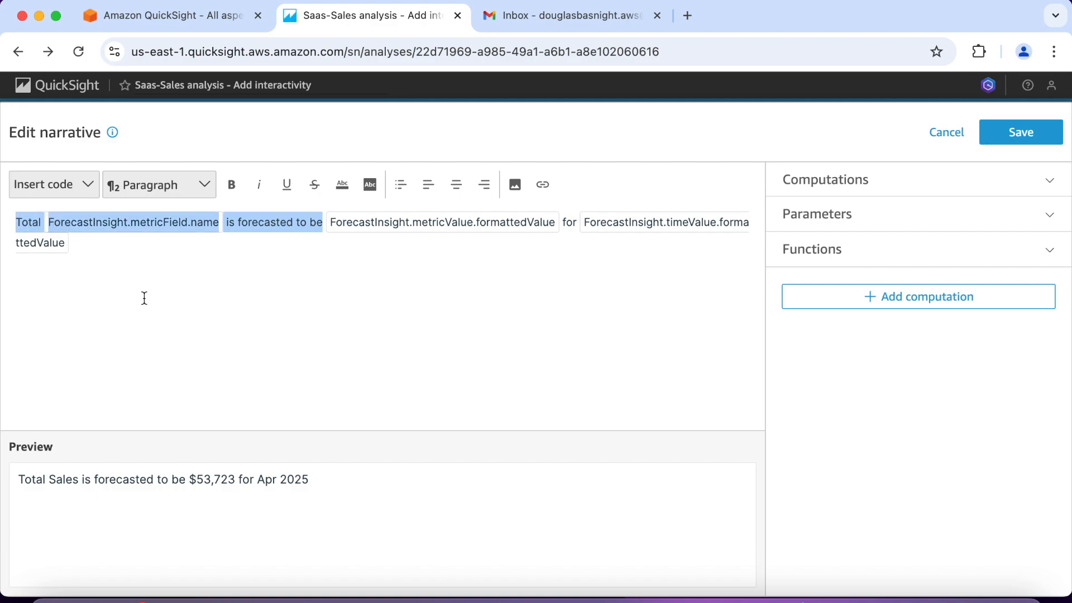
key(BackSpace)
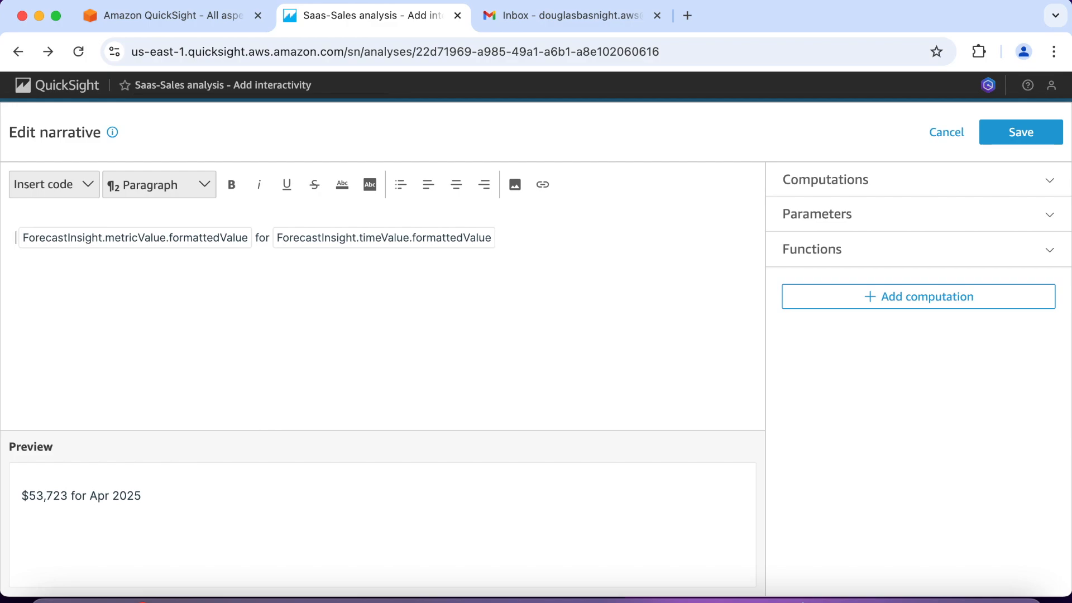
text(6-month)
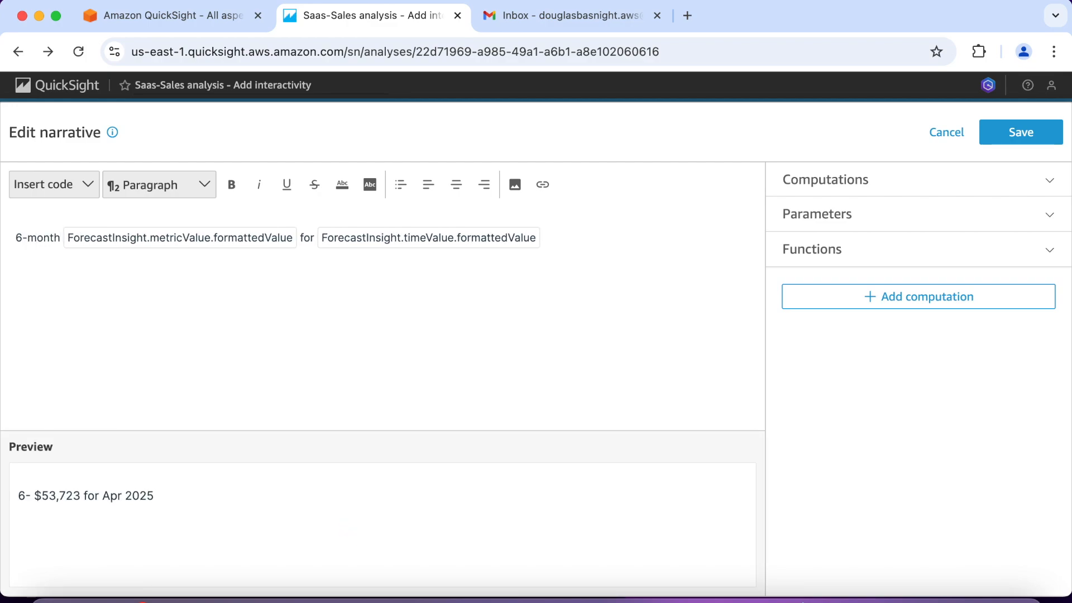
text( foreca)
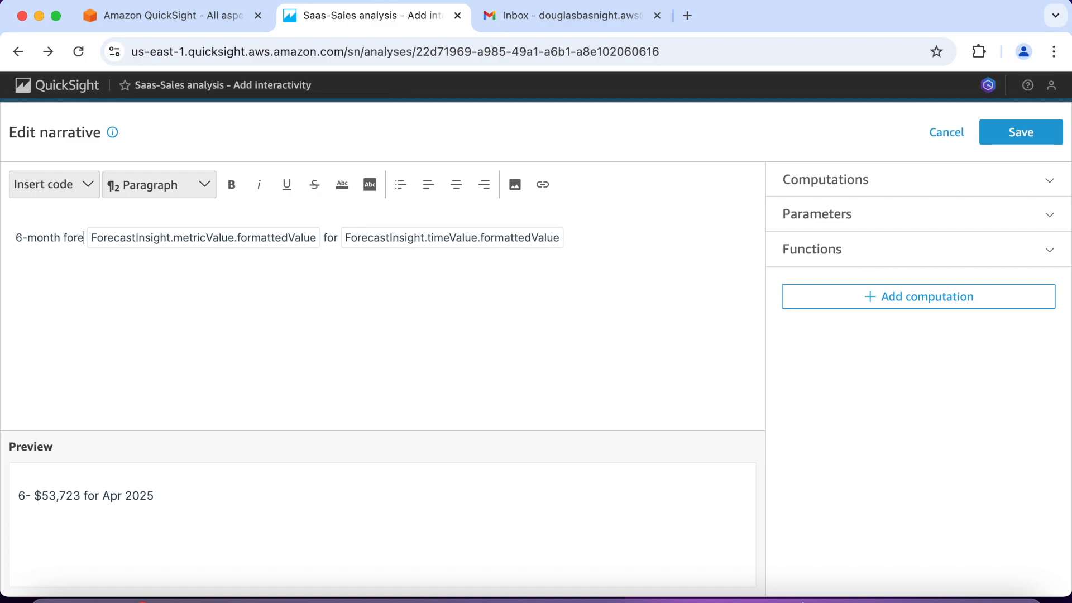
text(st:)
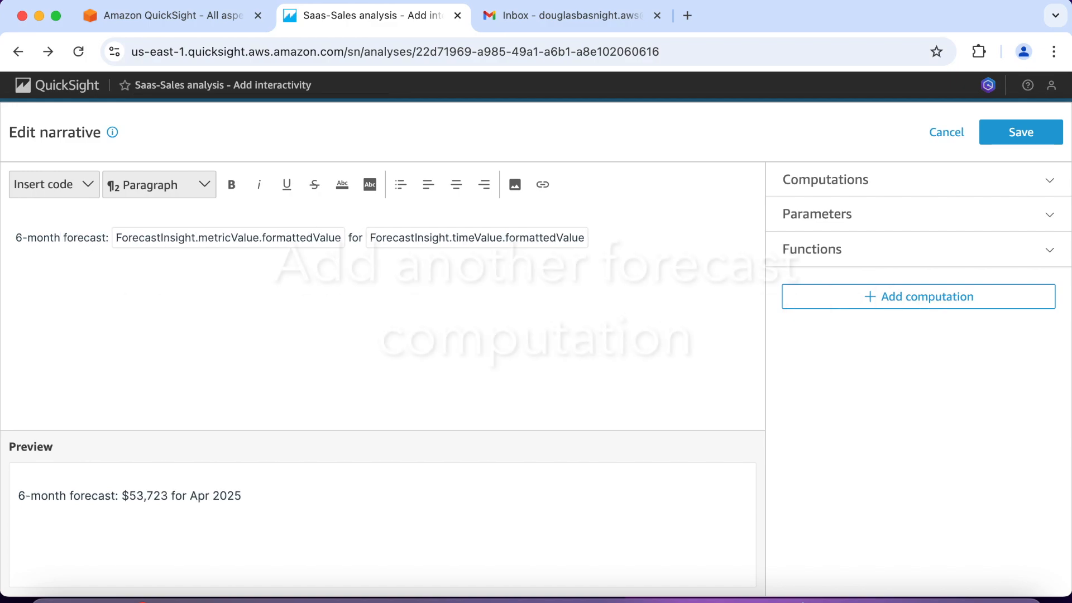
Step: Add a second Forecast computation to the narrative with a forecast length of 12 periods forward
click(870, 299)
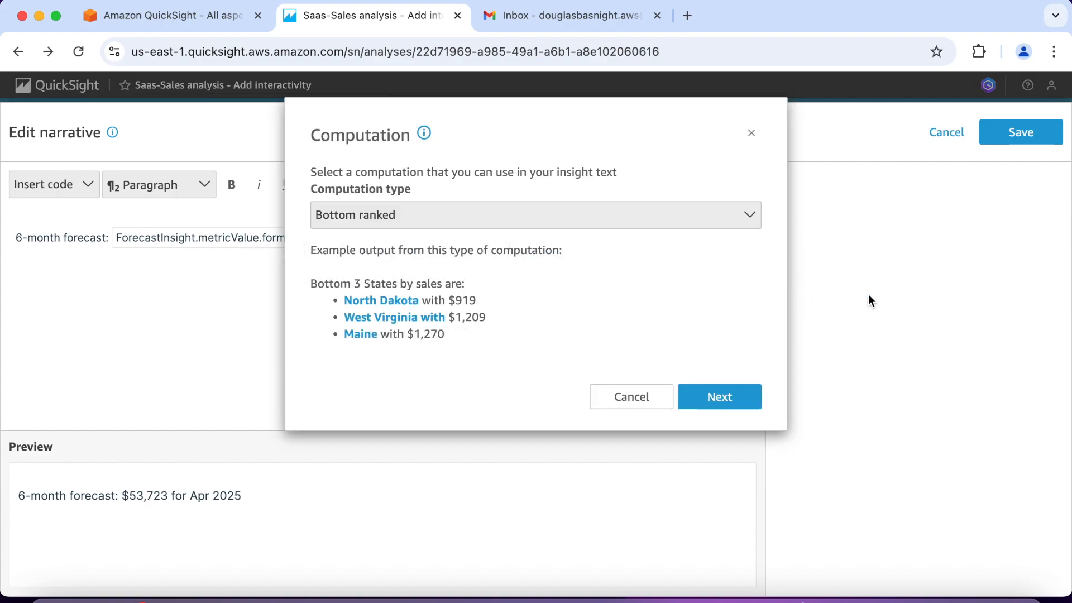
click(751, 221)
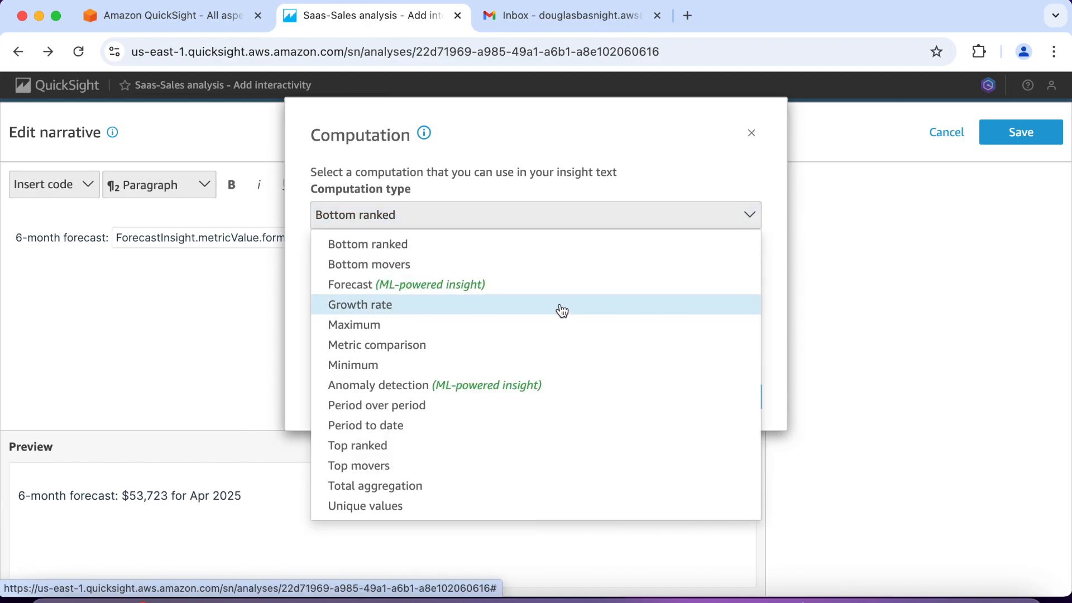
click(555, 289)
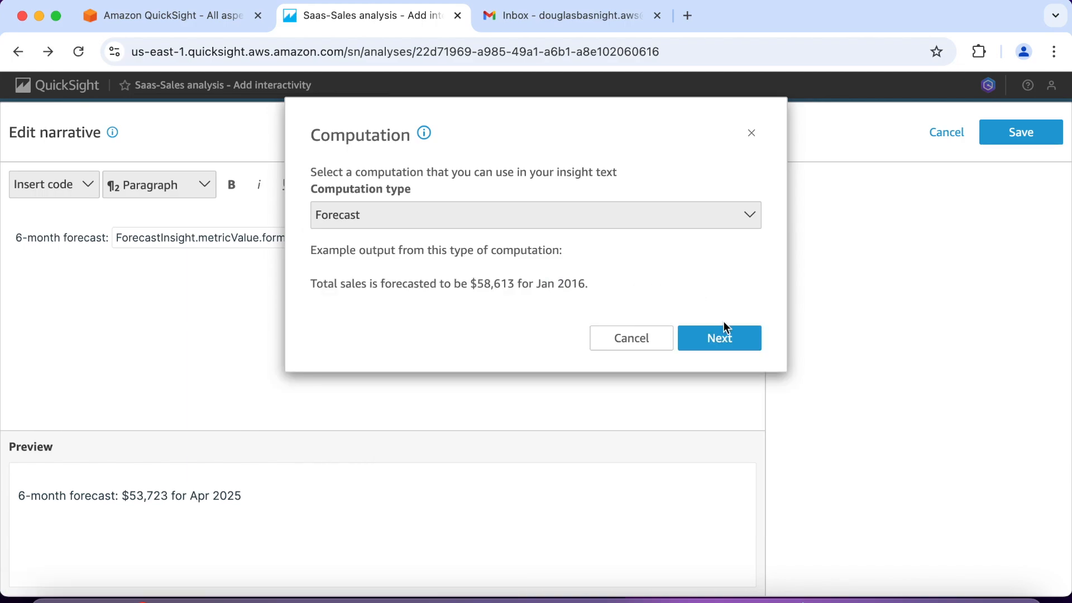
click(725, 338)
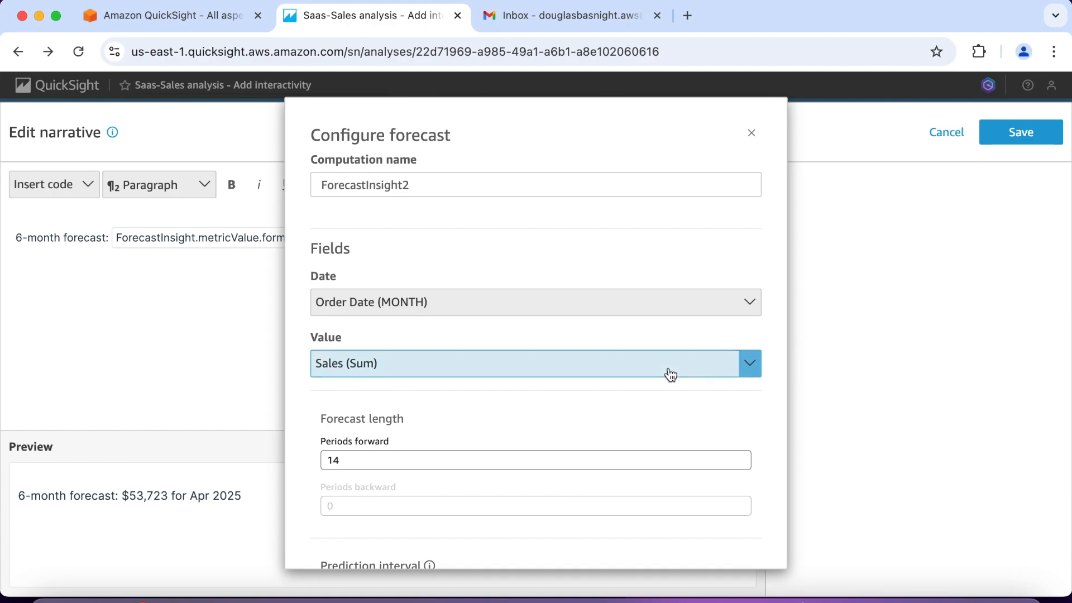
scroll(664, 377, down, 1)
click(353, 433)
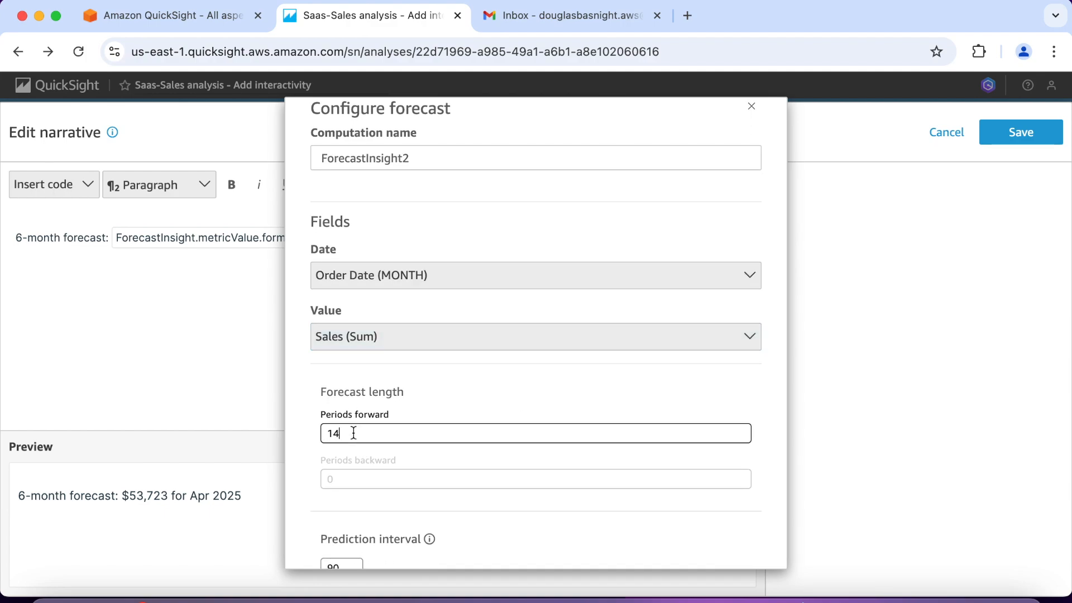
key(BackSpace)
text(2)
scroll(571, 393, down, 10)
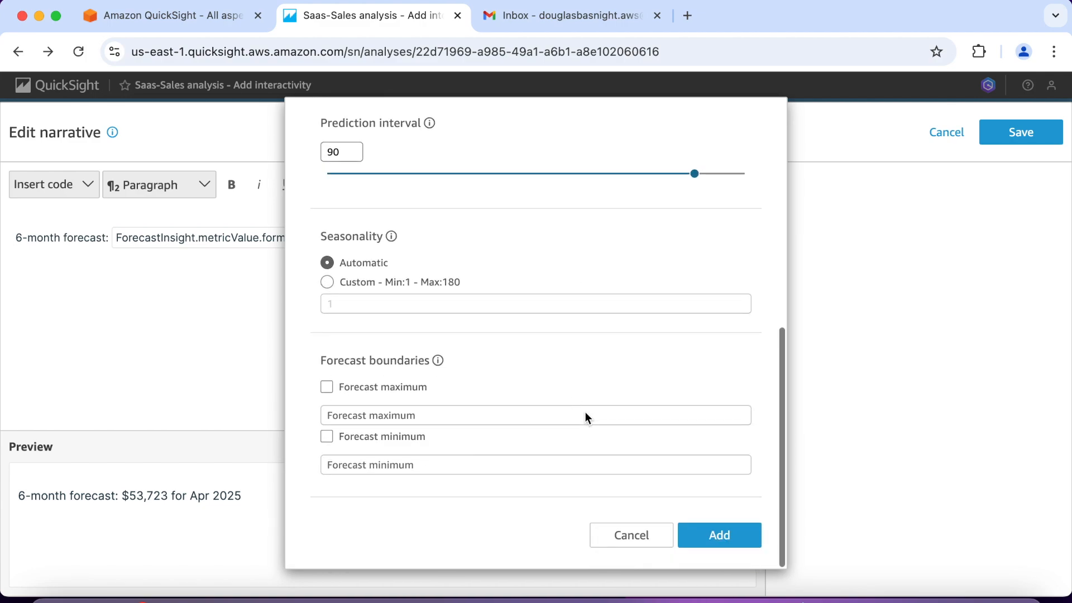
click(719, 536)
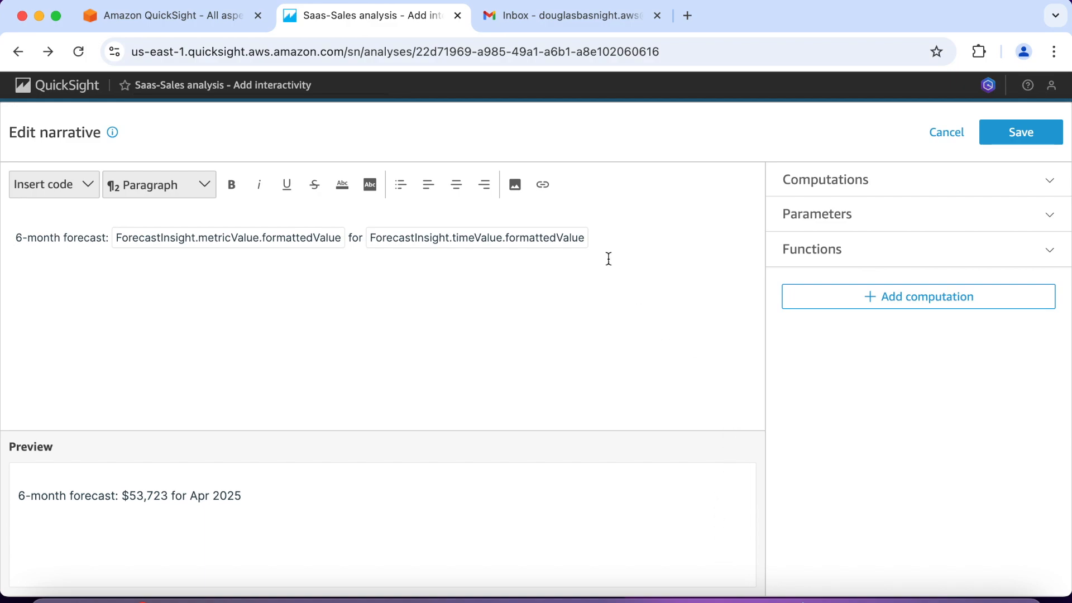
Step: Copy the whole 6-month forecast sentence and paste it as a second line of the narrative
drag(592, 238, 7, 239)
right_click(45, 238)
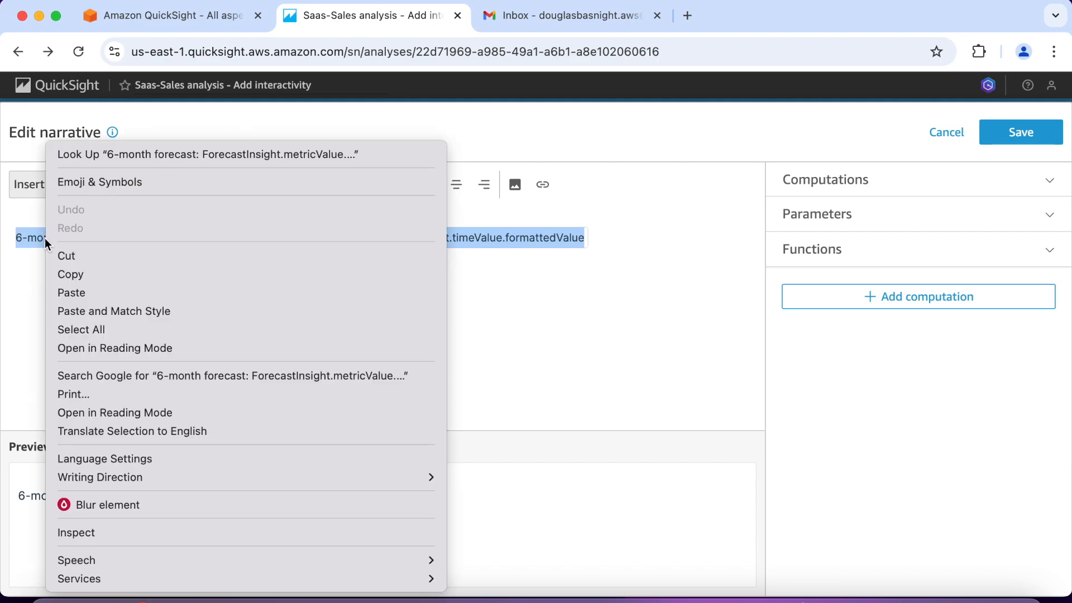
click(66, 274)
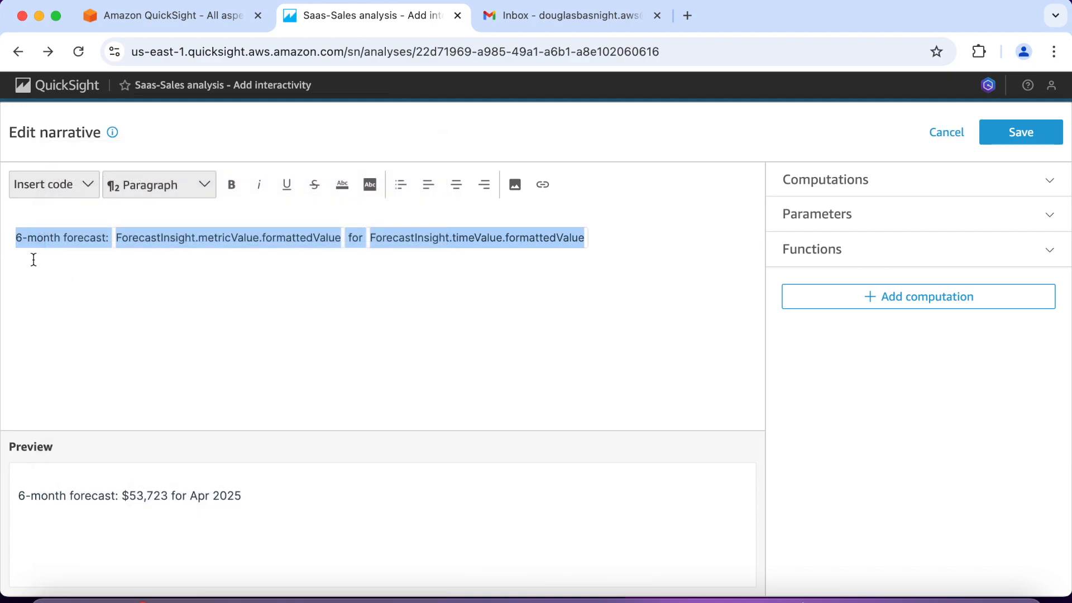
click(17, 258)
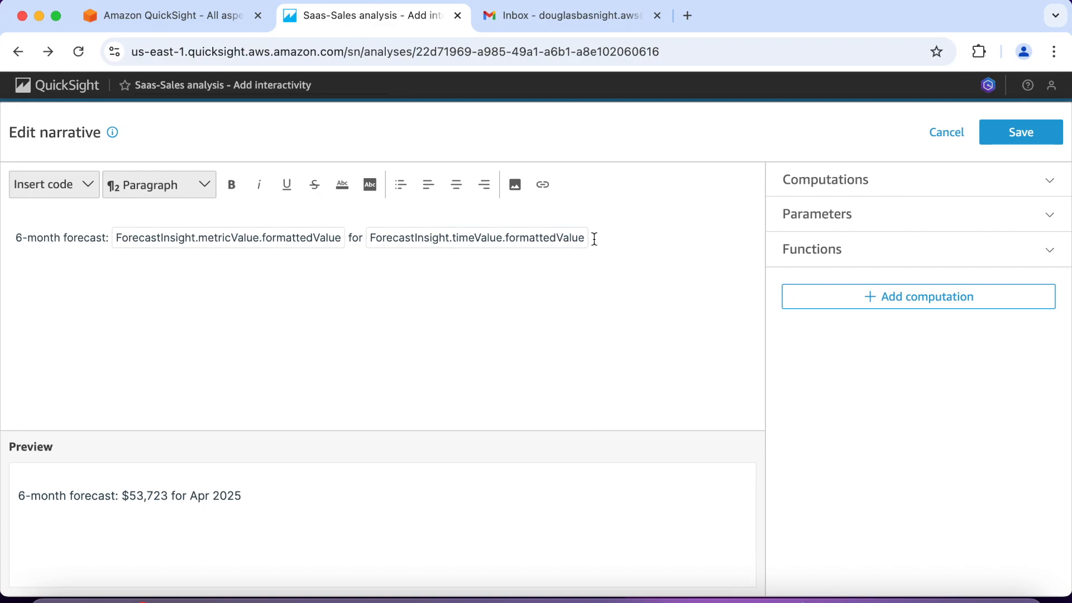
right_click(16, 253)
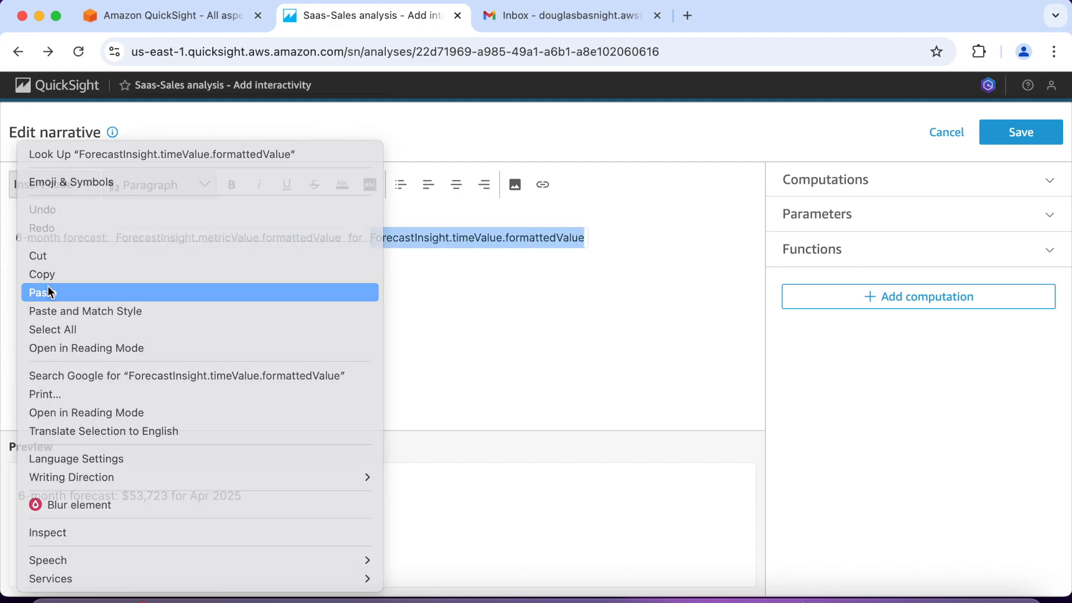
click(48, 292)
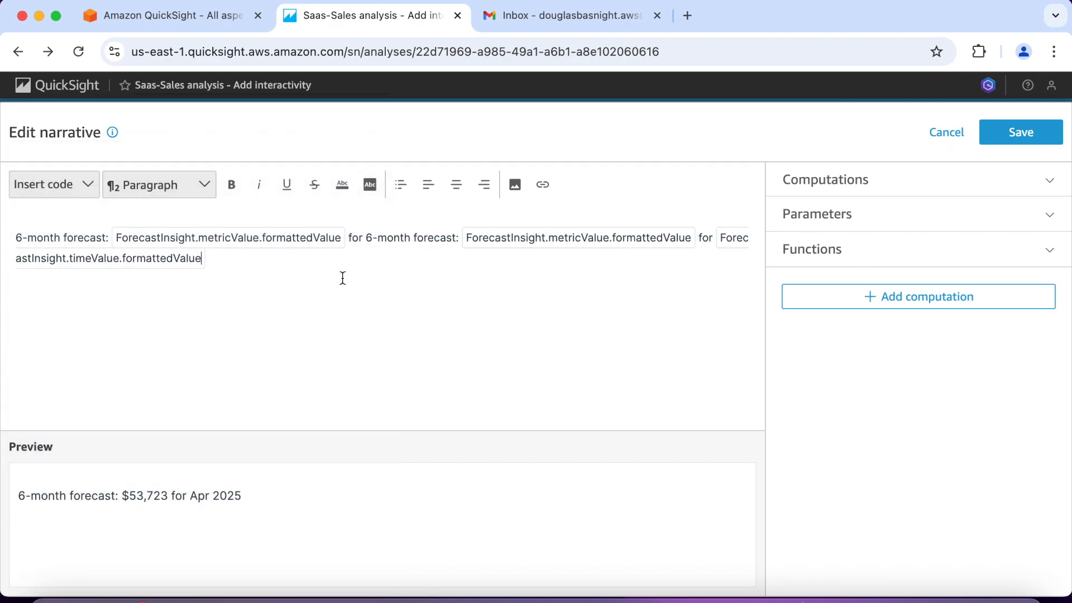
click(367, 239)
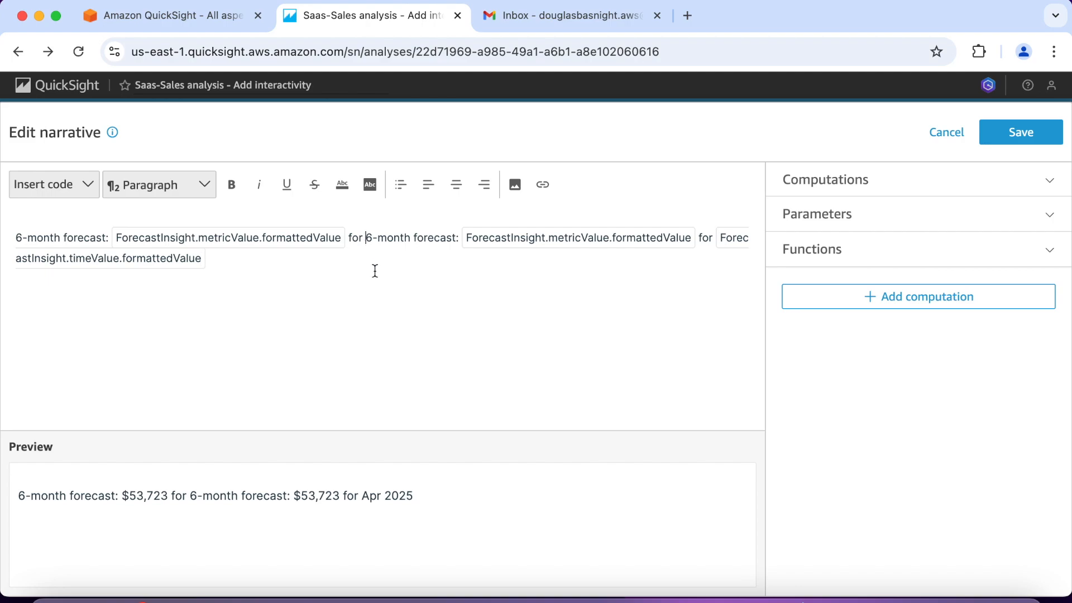
key(Return)
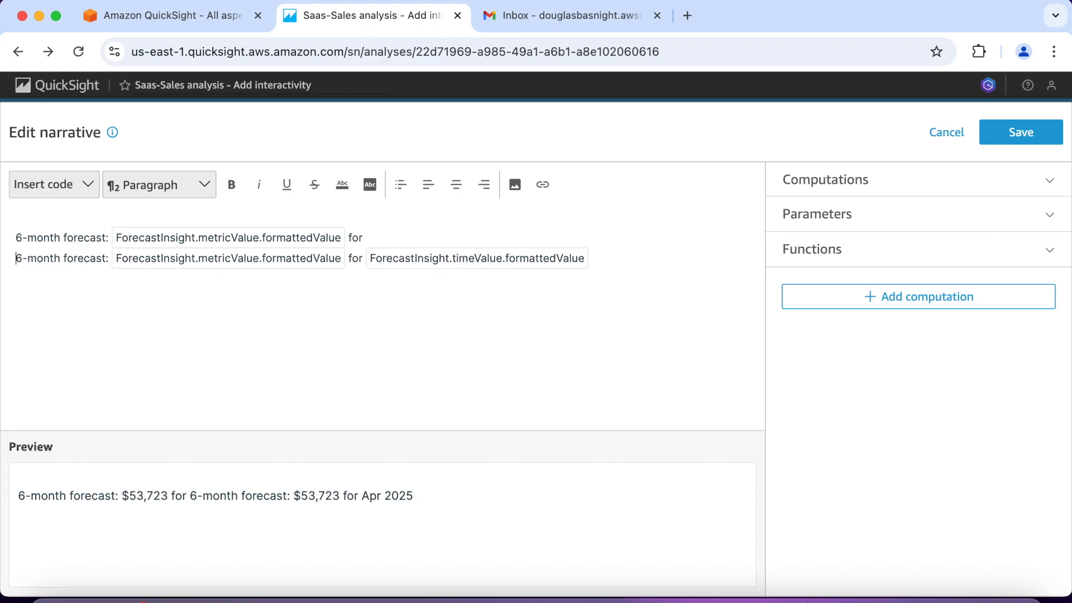
Step: Try to copy the time value expression from the second line to the end of the first line
right_click(462, 258)
click(487, 294)
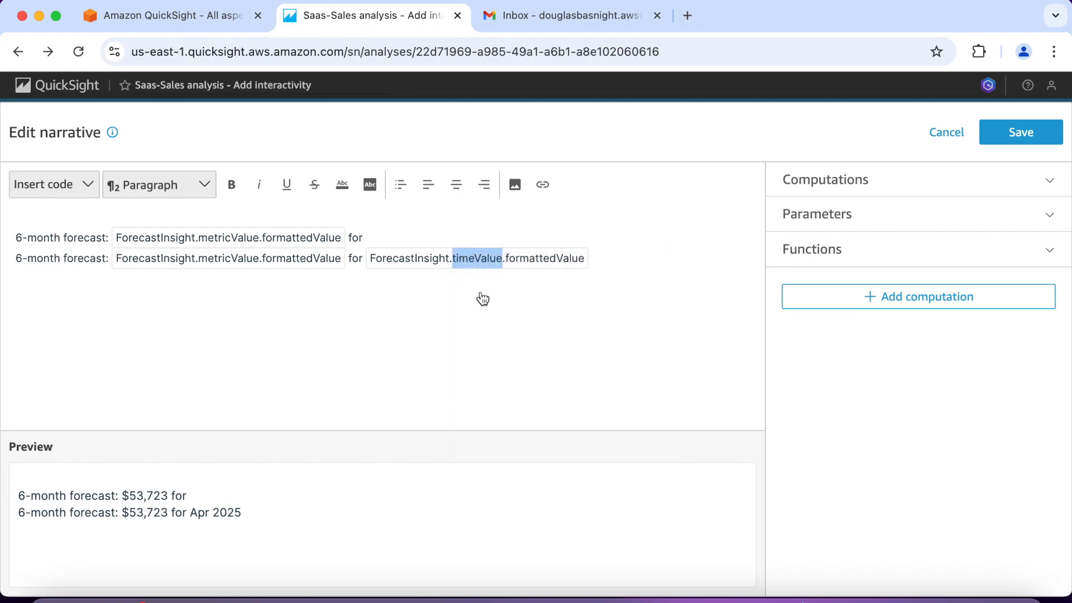
click(379, 236)
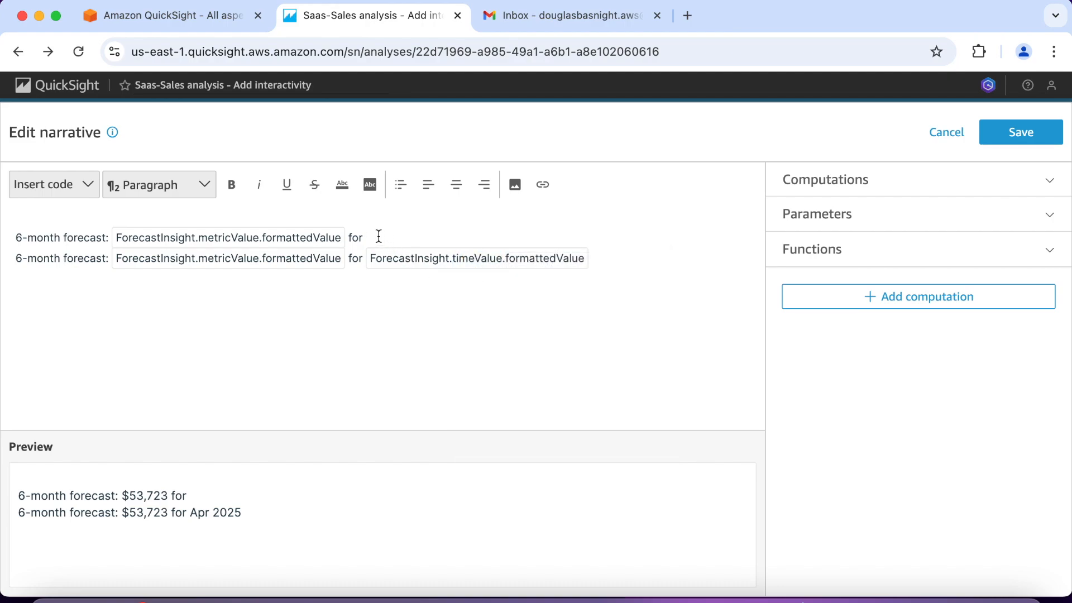
right_click(365, 236)
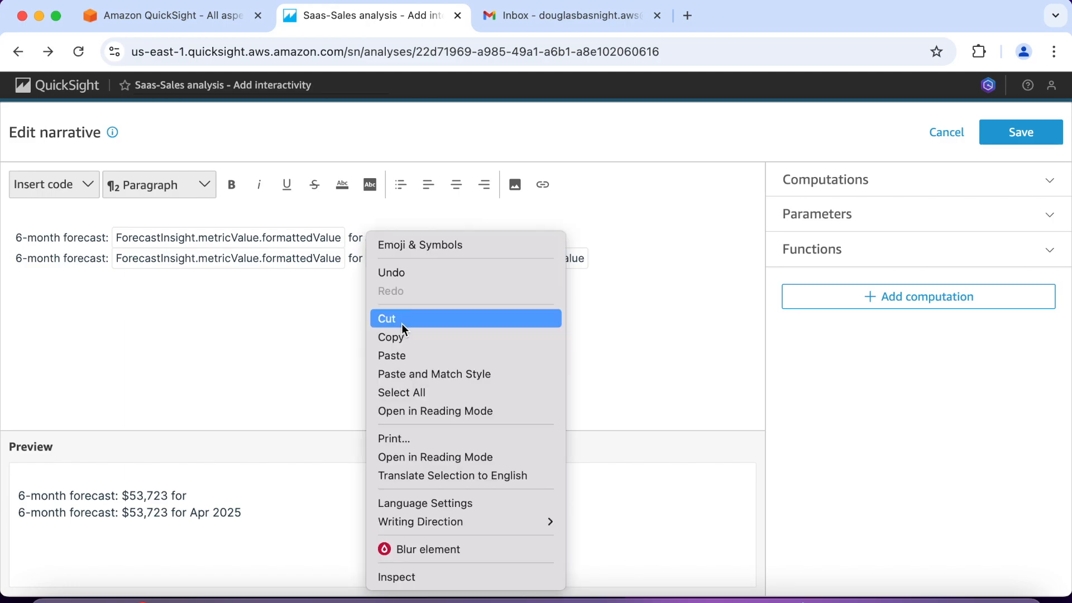
click(408, 355)
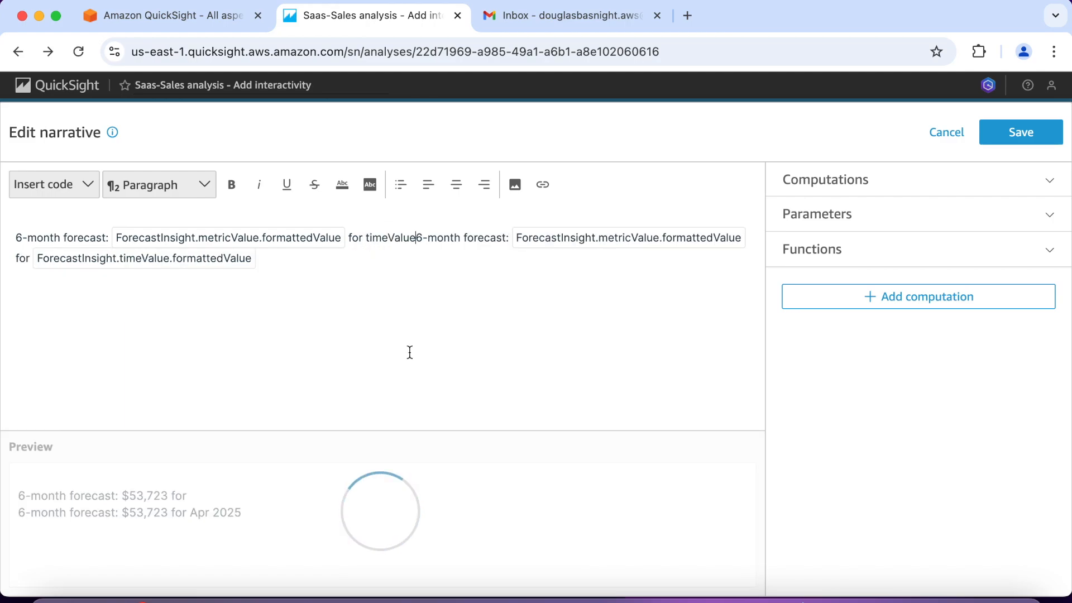
key(Return)
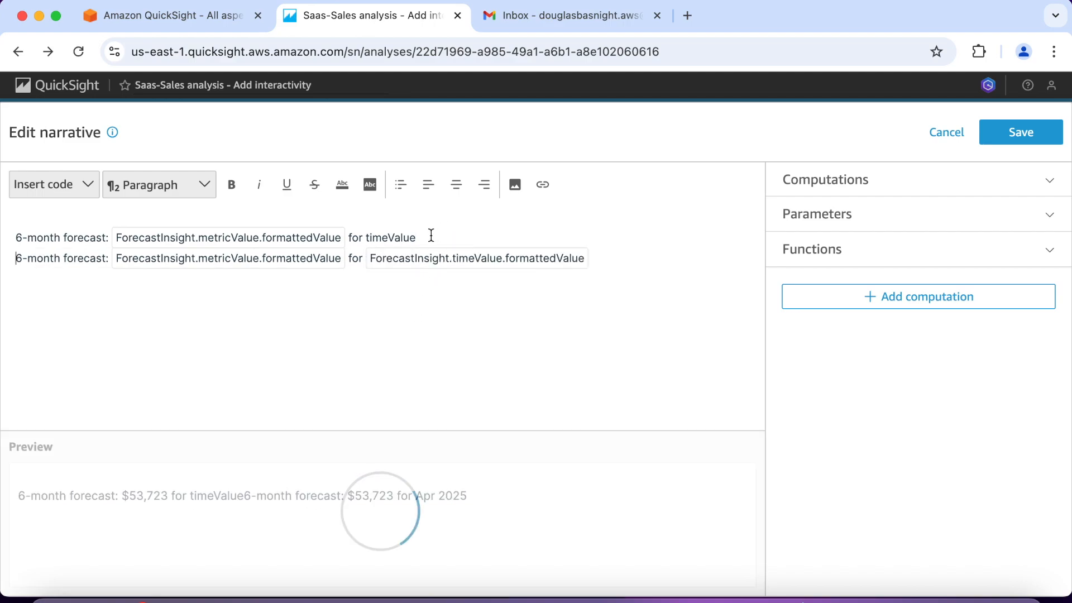
key(BackSpace)
key(BackSpace)
key(BackSpace)
key(BackSpace)
key(BackSpace)
key(BackSpace)
key(BackSpace)
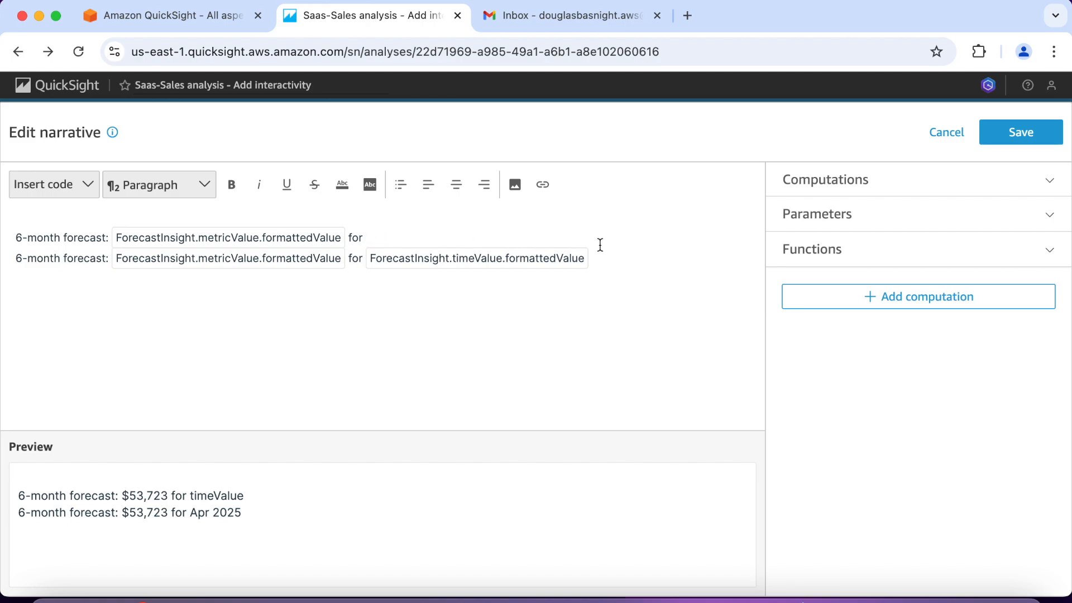
Step: Copy "for ForecastInsight.timeValue.formattedValue" from the second narrative line to the end of the first, and remove the duplicate "for"
drag(597, 260, 354, 259)
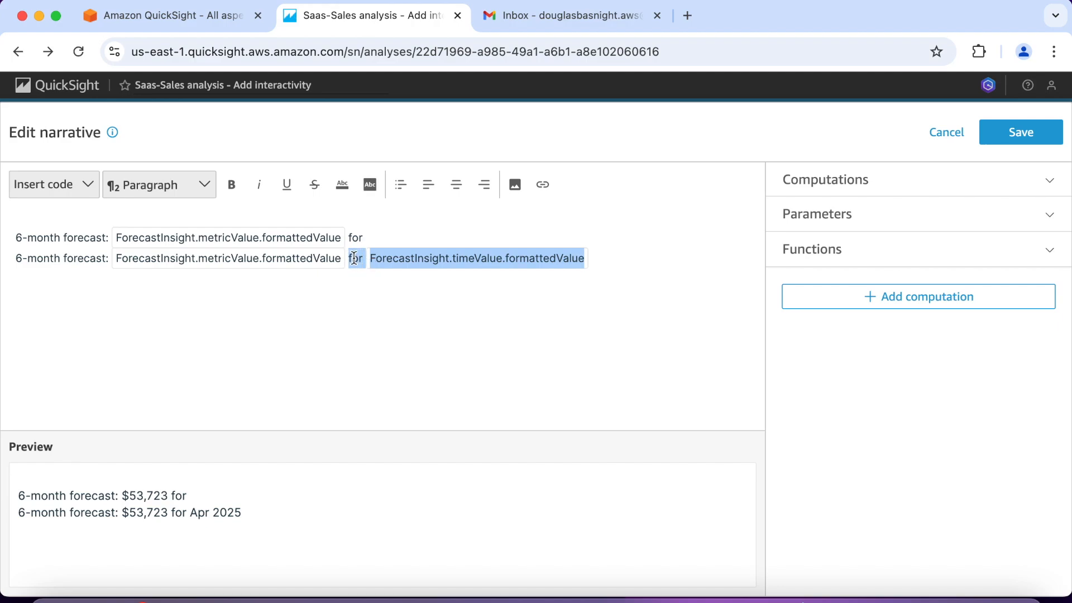
right_click(354, 258)
click(378, 278)
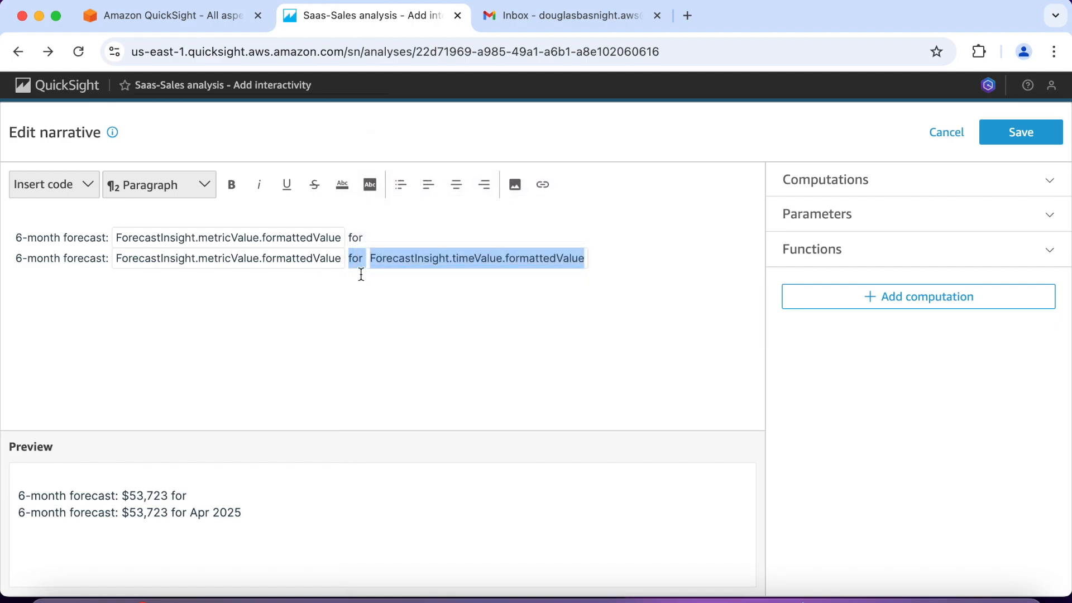
click(367, 236)
right_click(367, 237)
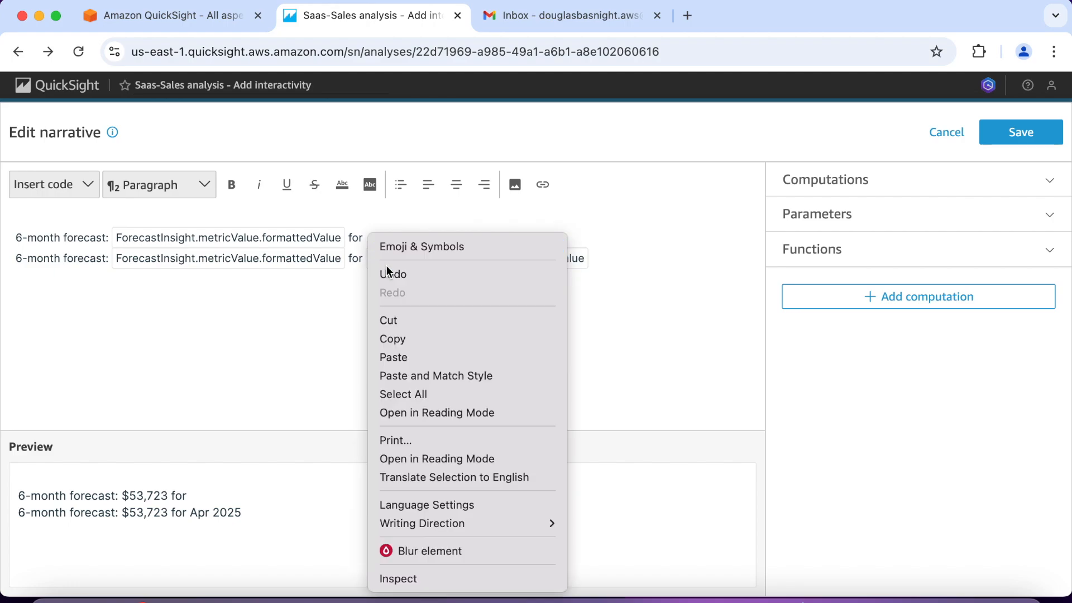
click(399, 357)
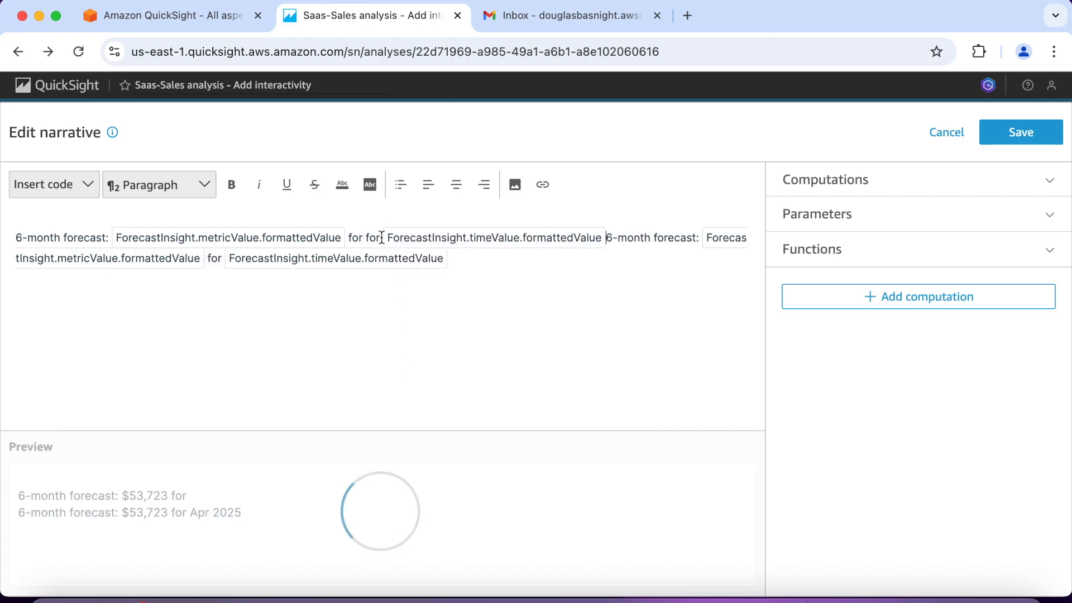
key(BackSpace)
key(BackSpace)
key(BackSpace)
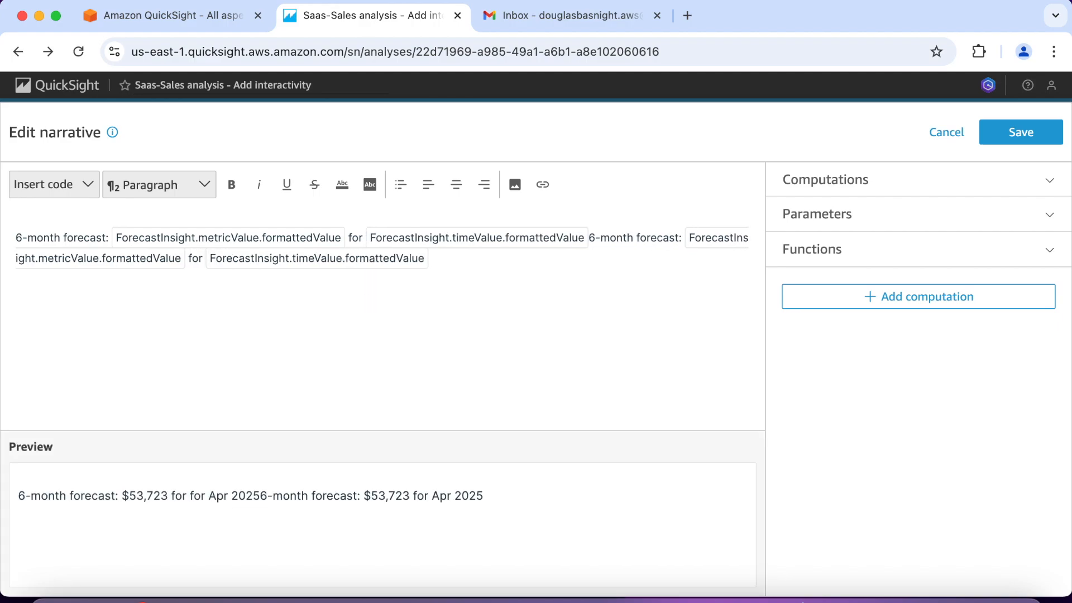
Step: Move the second forecast sentence back onto its own line and change its label to "12-month forecast:"
click(590, 240)
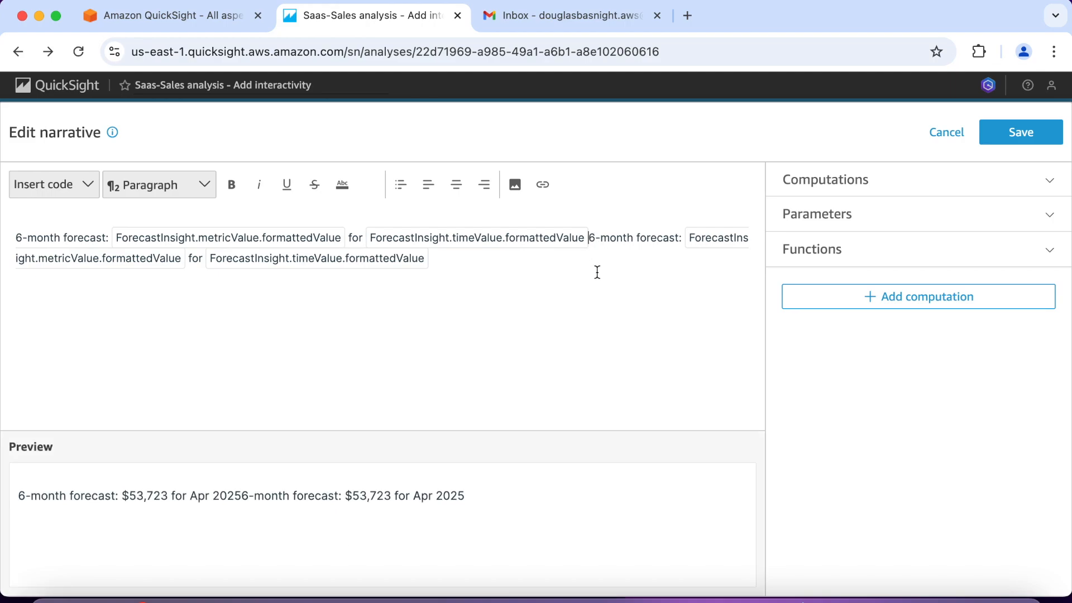
key(Return)
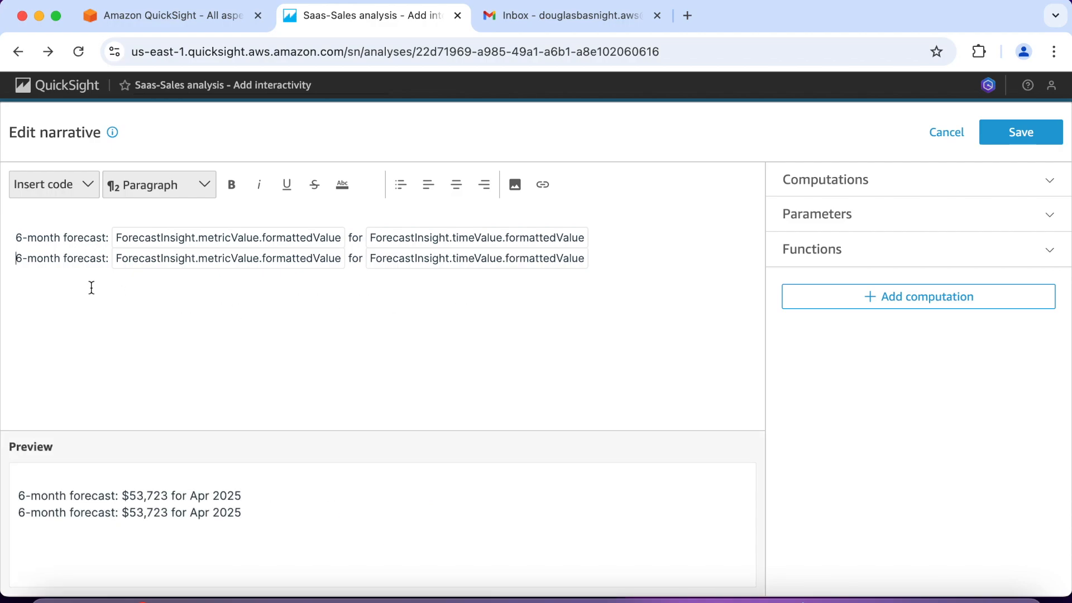
key(Delete)
text(12)
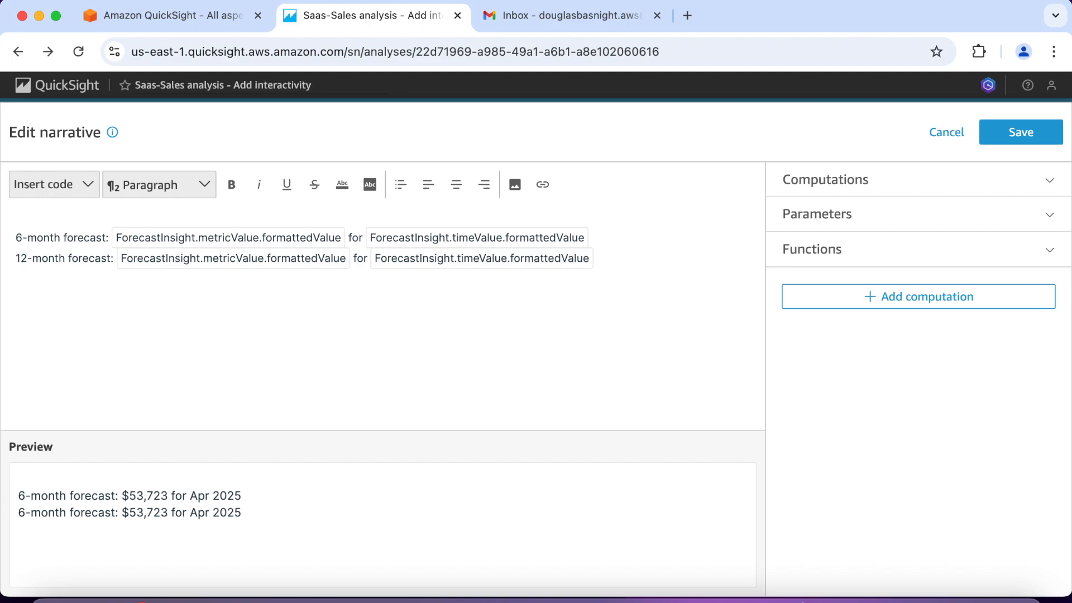
Step: Change the metric value expression in the 12-month line to ForecastInsight2.metricValue.formattedValue
click(220, 260)
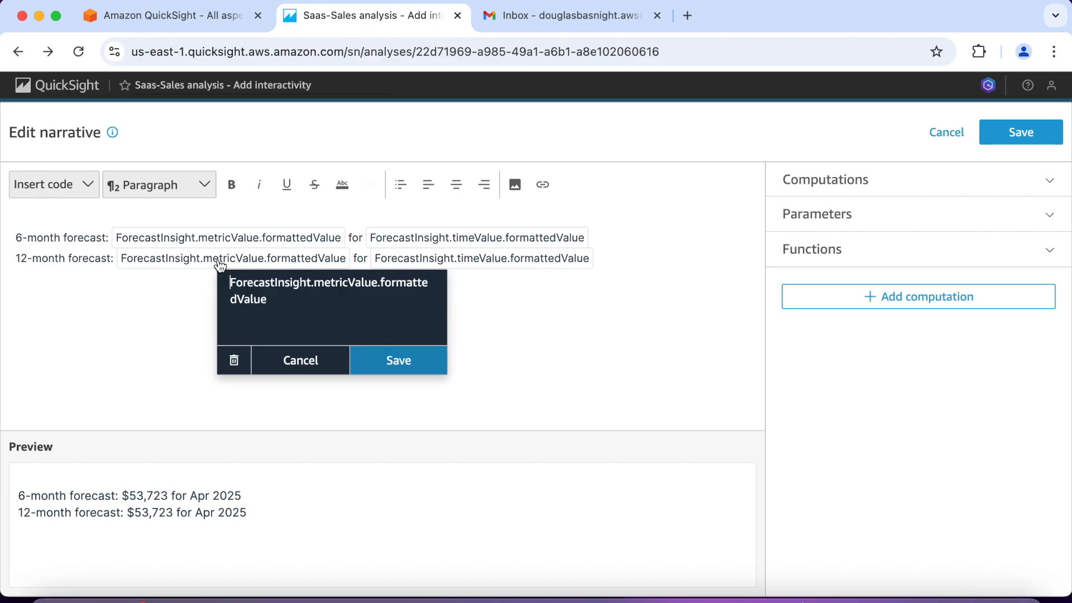
key(Right)
key(Right)
key(Right)
key(Right)
key(Right)
key(Right)
key(Right)
key(Right)
key(Right)
text(2)
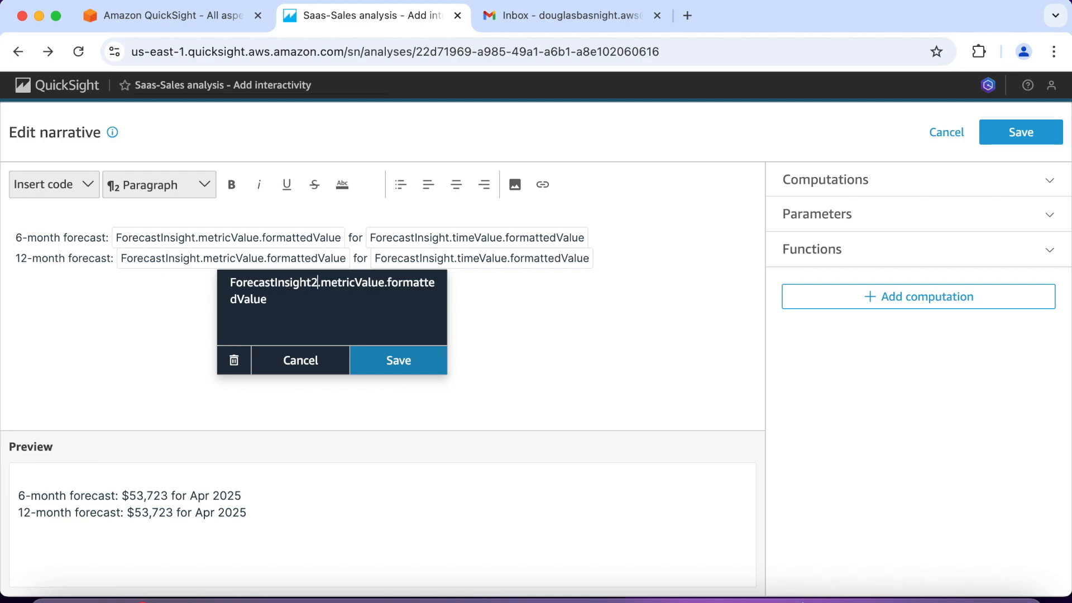
click(394, 362)
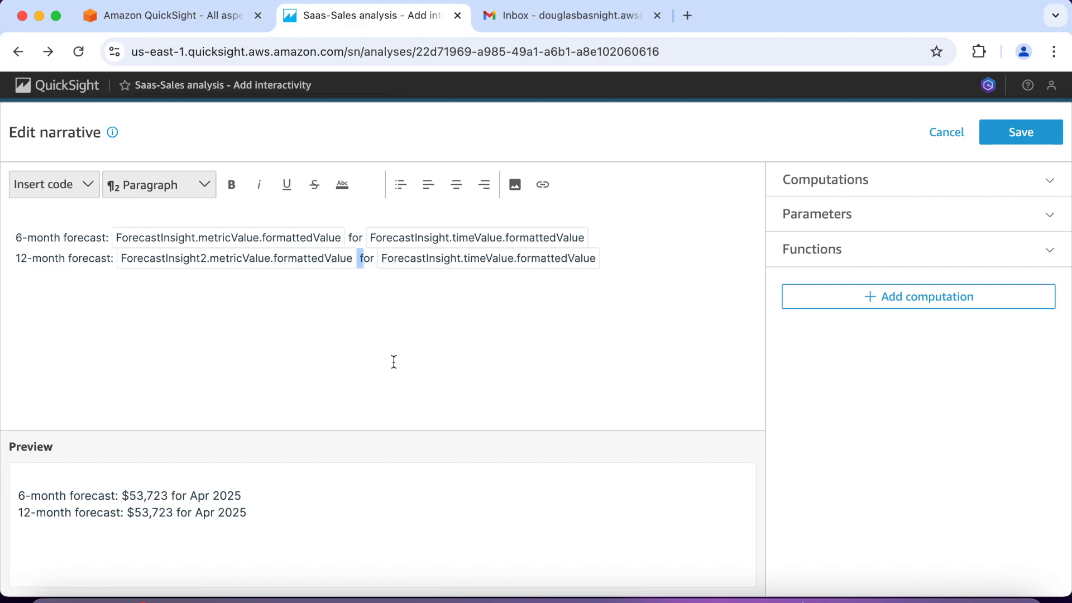
Step: Change the time value expression in the 12-month line to ForecastInsight2.timeValue.formattedValue and save the narrative
click(467, 268)
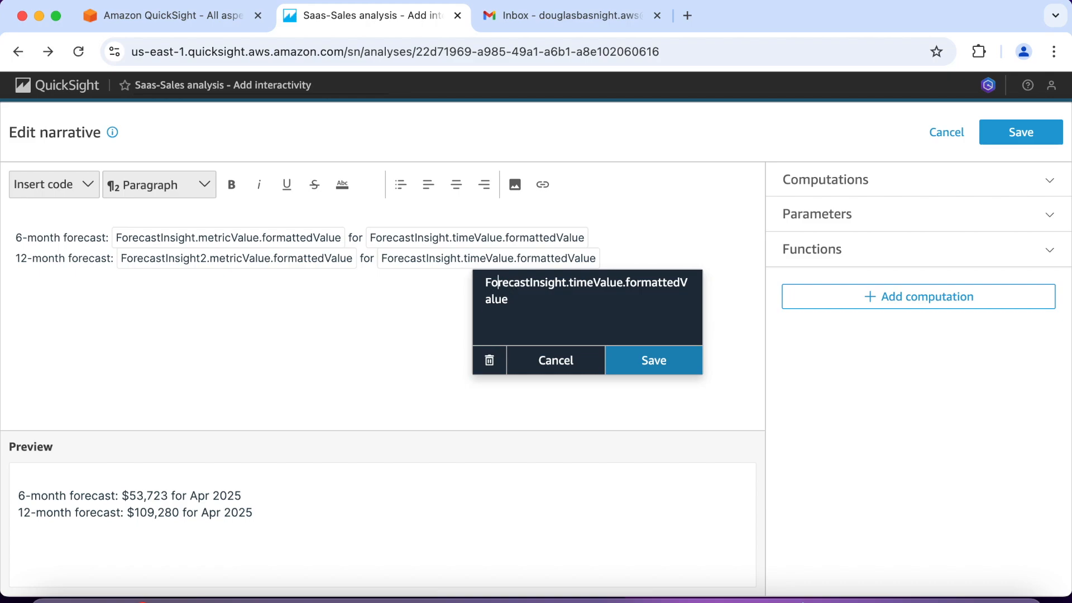
key(Right)
key(Right)
key(Right)
key(Right)
key(Right)
key(Right)
text(2)
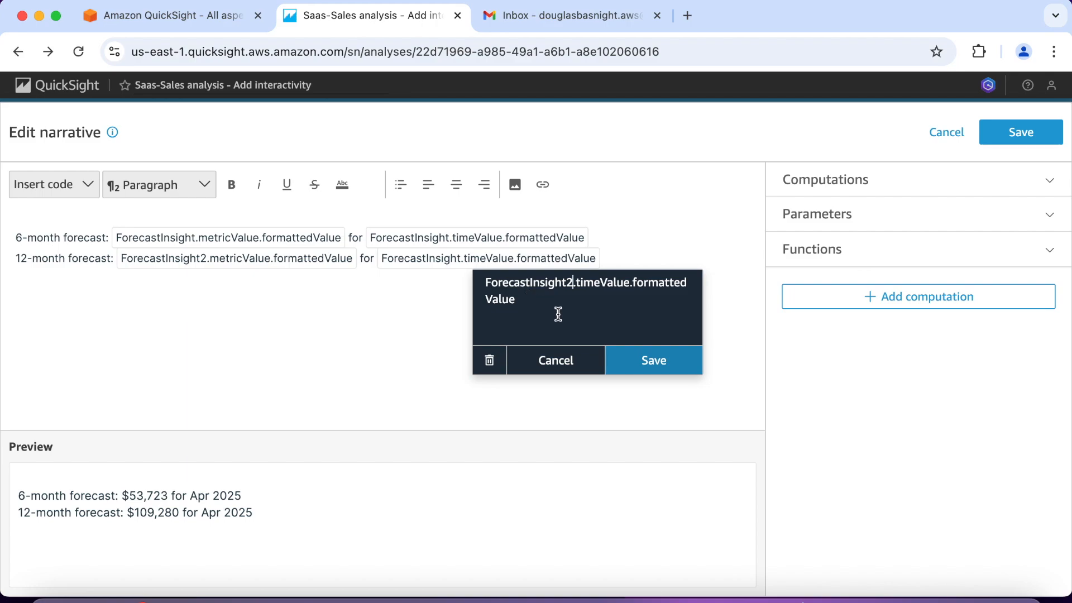
click(651, 361)
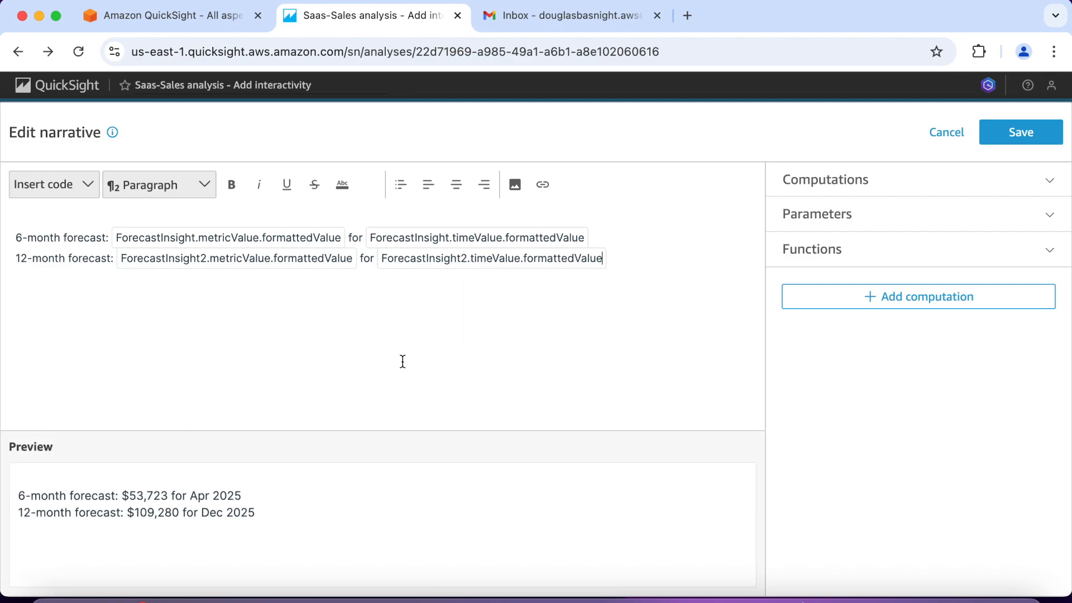
click(1026, 136)
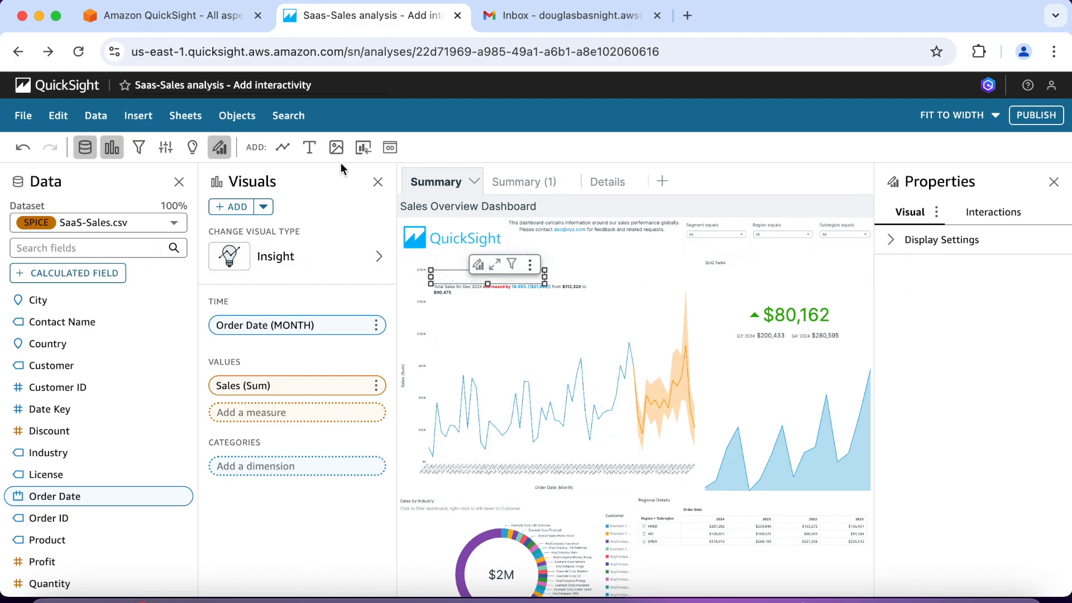
Step: Create a single-value string parameter named ForecastPeriod with the static default value "6-month"
click(166, 148)
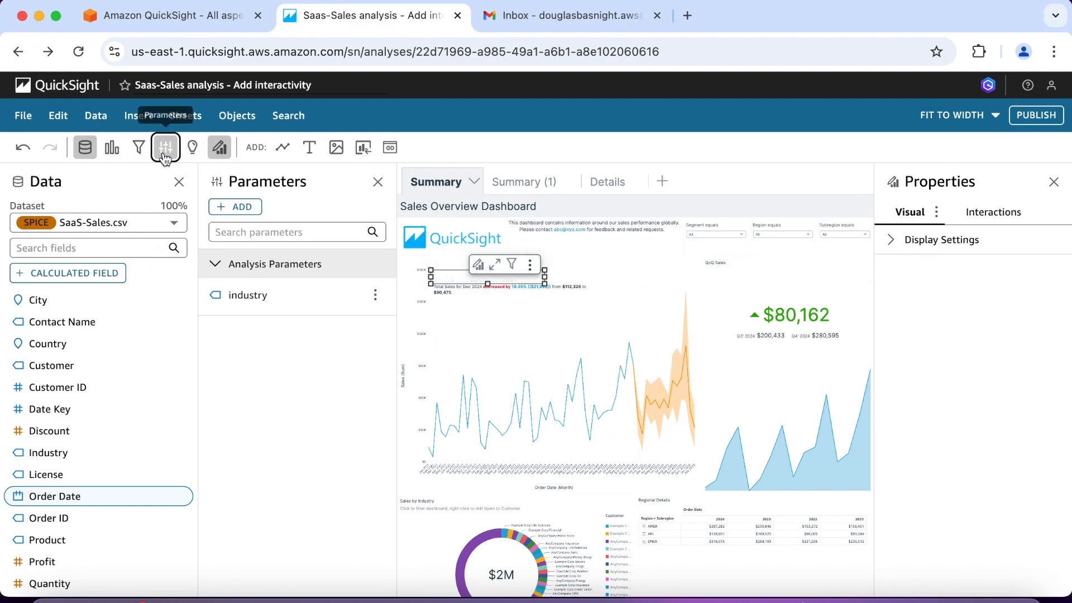
click(245, 206)
click(359, 229)
click(359, 229)
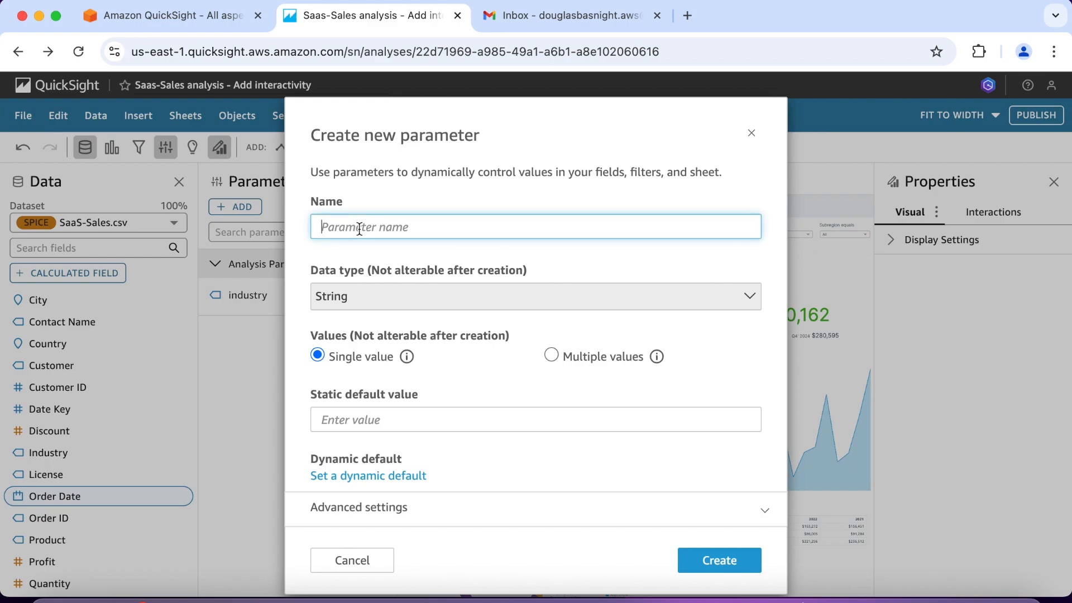
text(ForeecastPeriod)
click(397, 415)
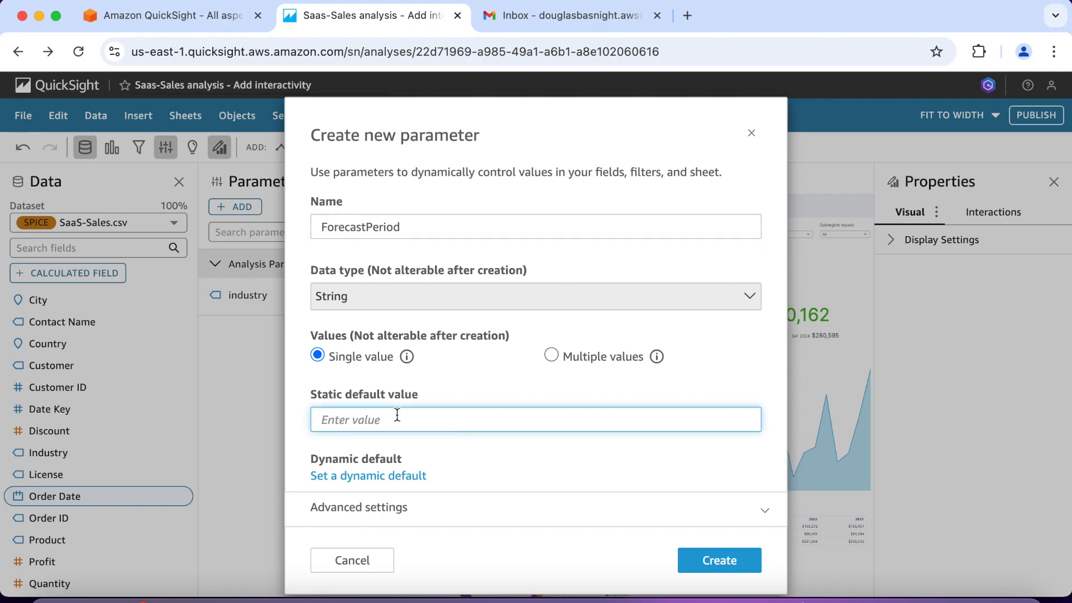
text(6-month)
scroll(511, 374, down, 1)
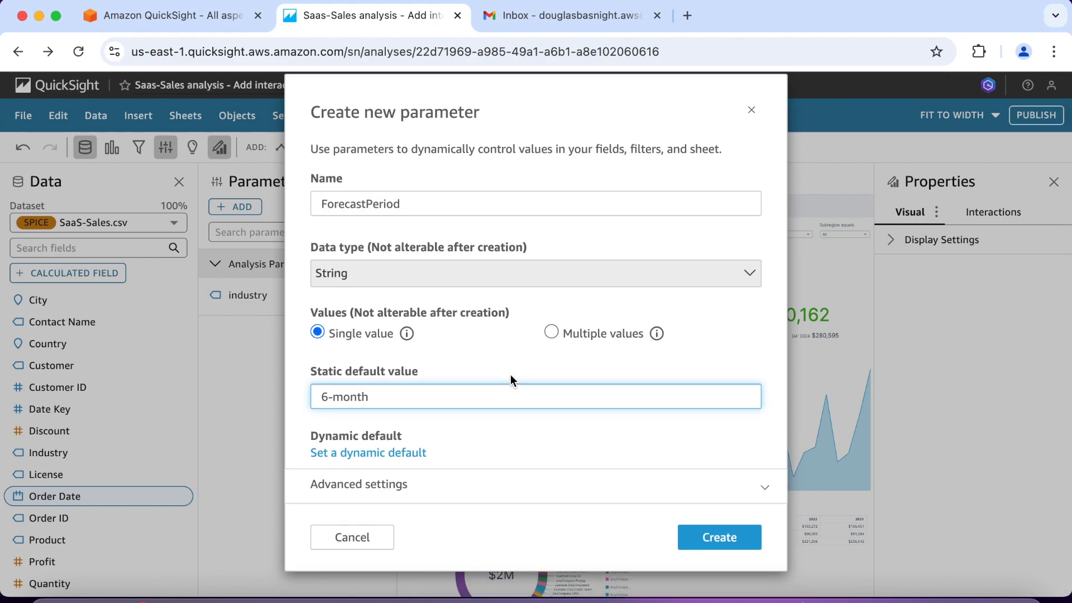
click(719, 539)
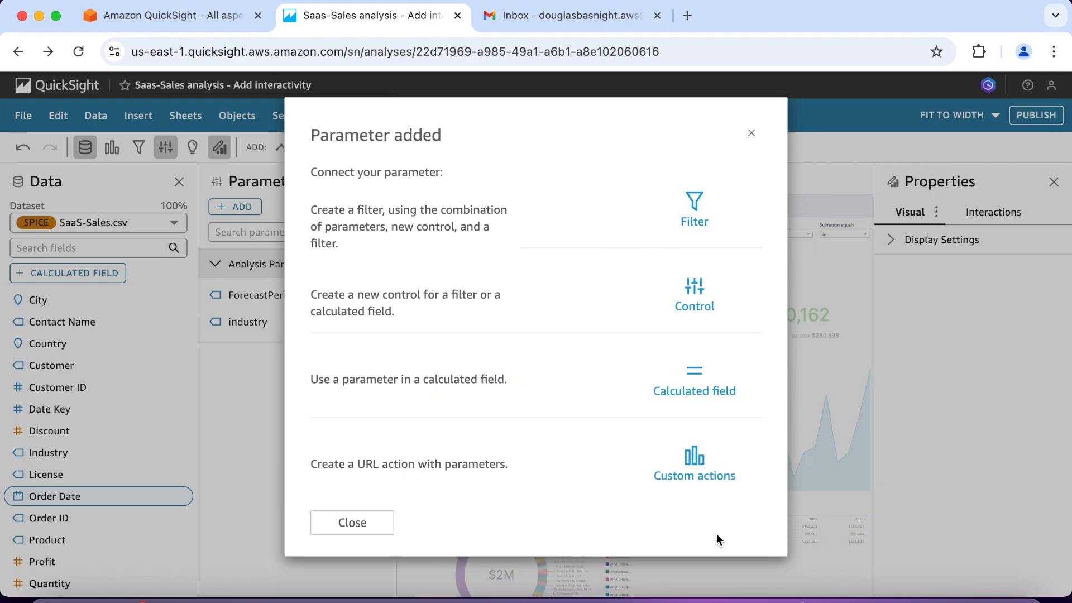
click(376, 522)
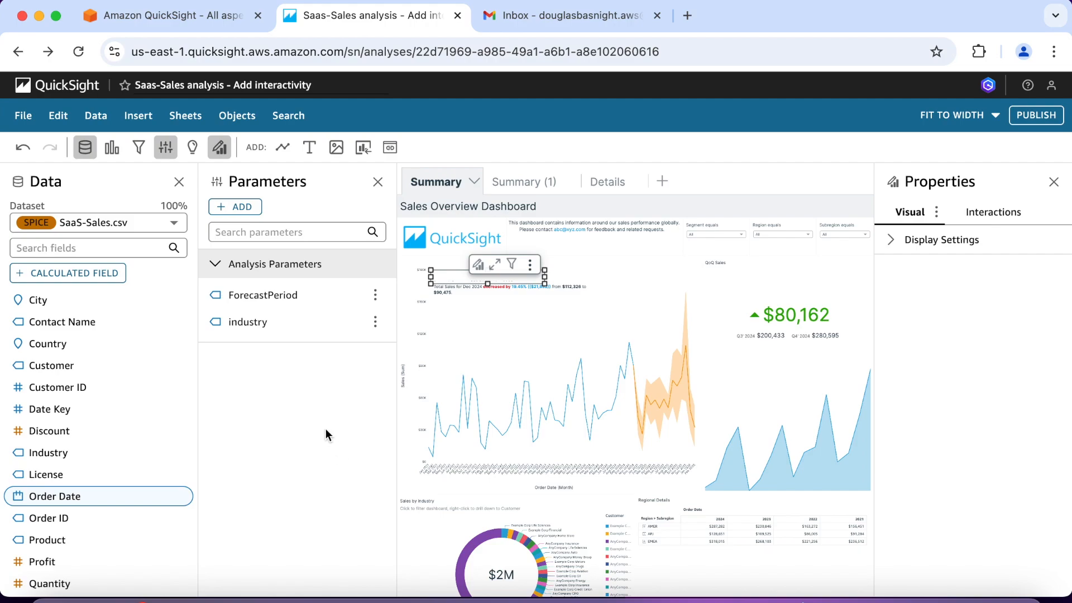
Step: Set up a control for the ForecastPeriod parameter, named "Forecast period", with the Dropdown style
click(374, 297)
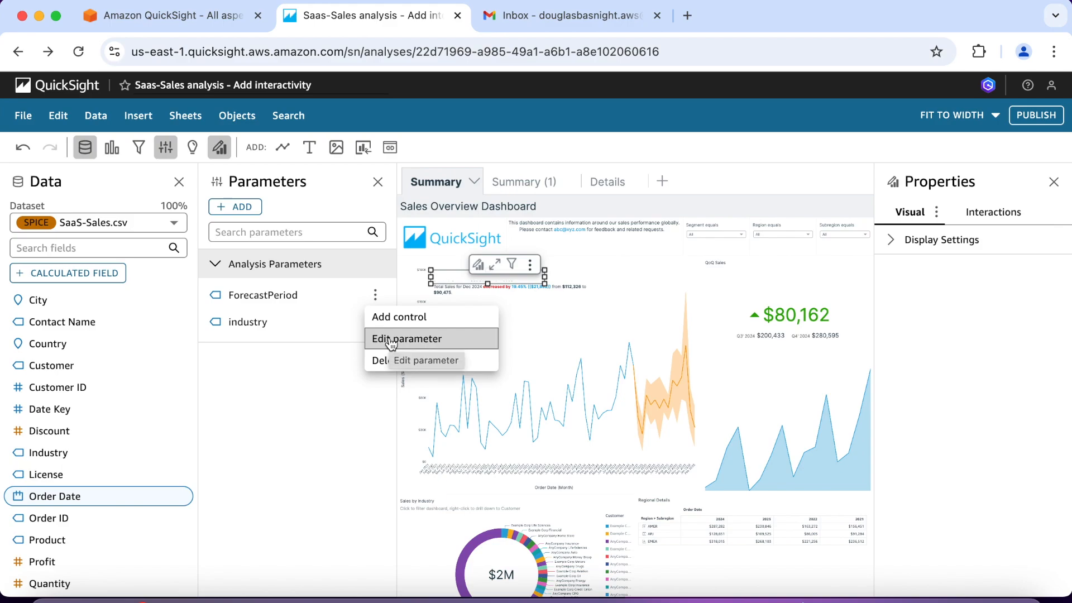
click(406, 316)
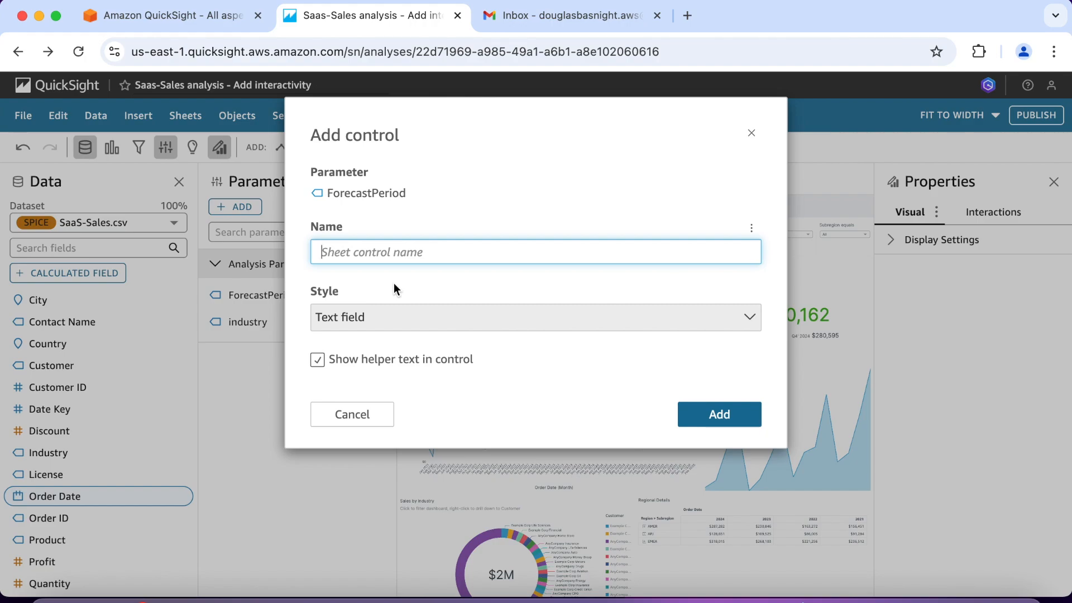
text(Forecast period)
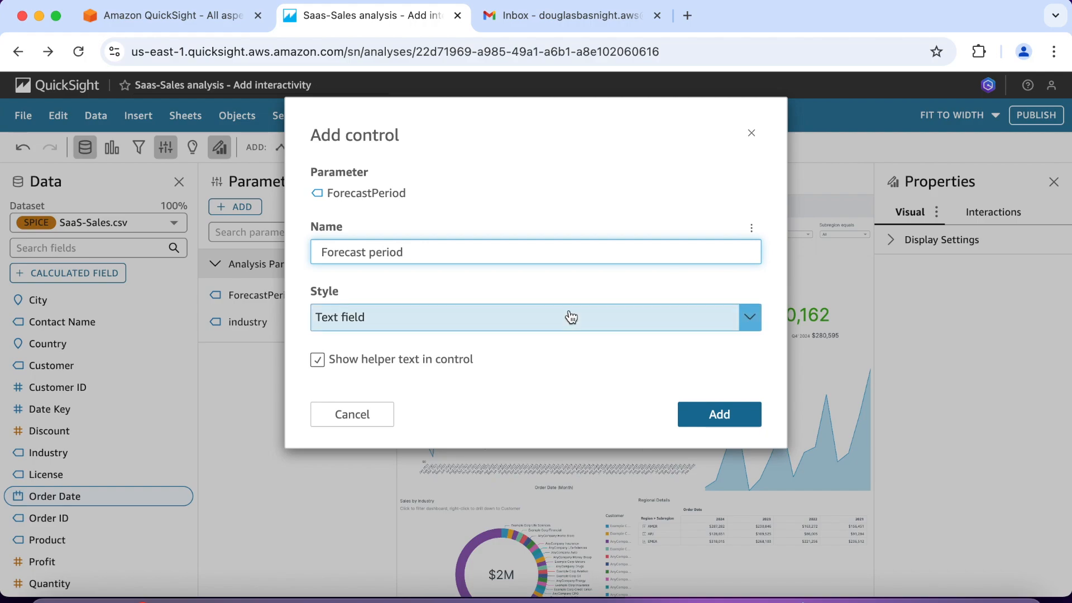
click(750, 326)
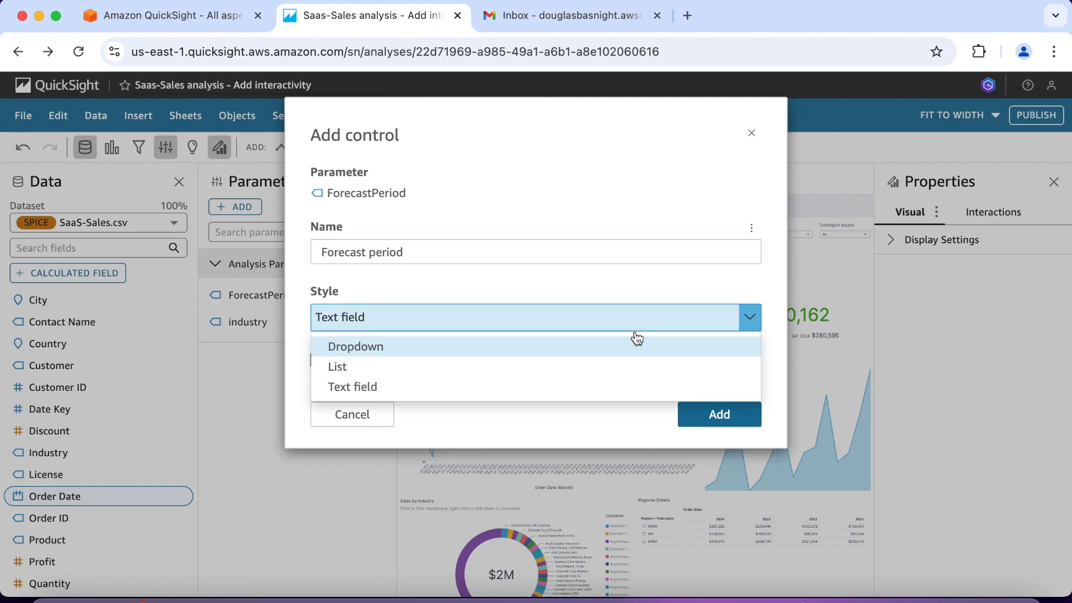
click(607, 346)
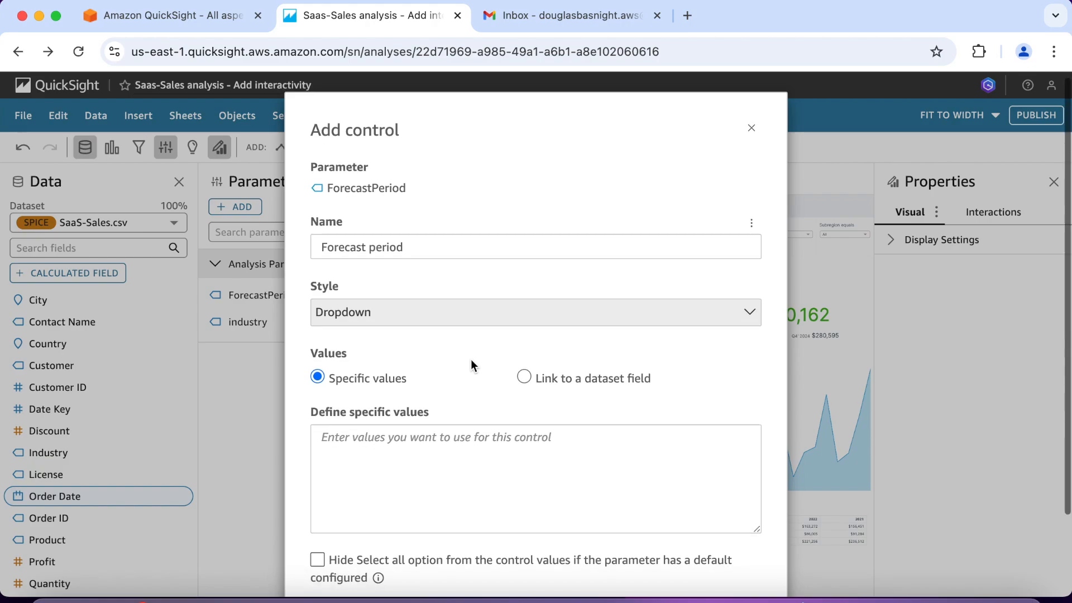
Step: Define the control's specific values as 6-month and 12-month, hide the Select all option, and add the control
scroll(470, 360, down, 3)
click(411, 359)
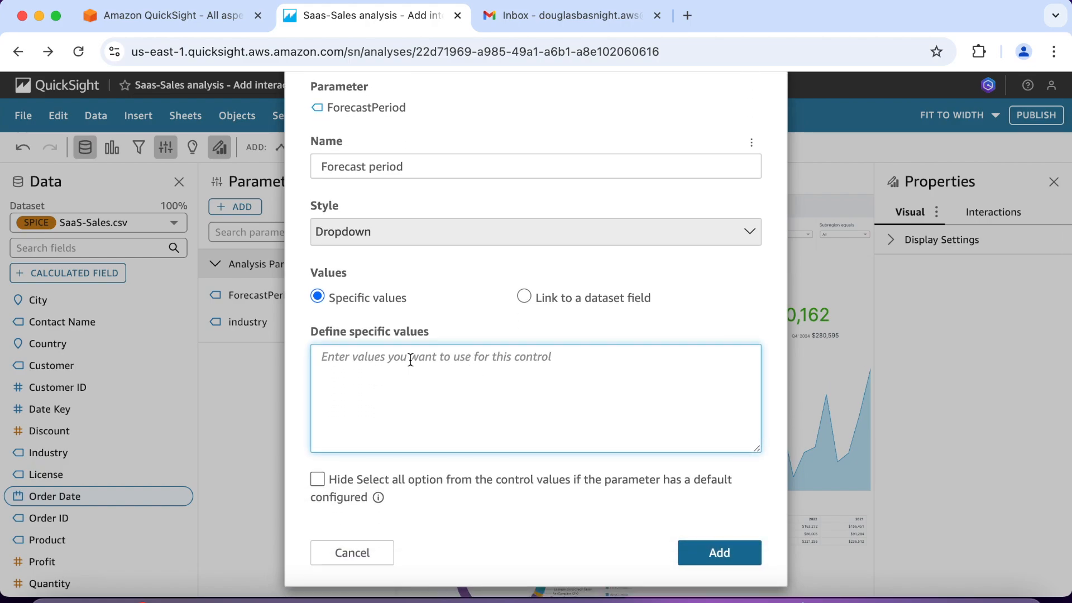
text(6-month)
key(Return)
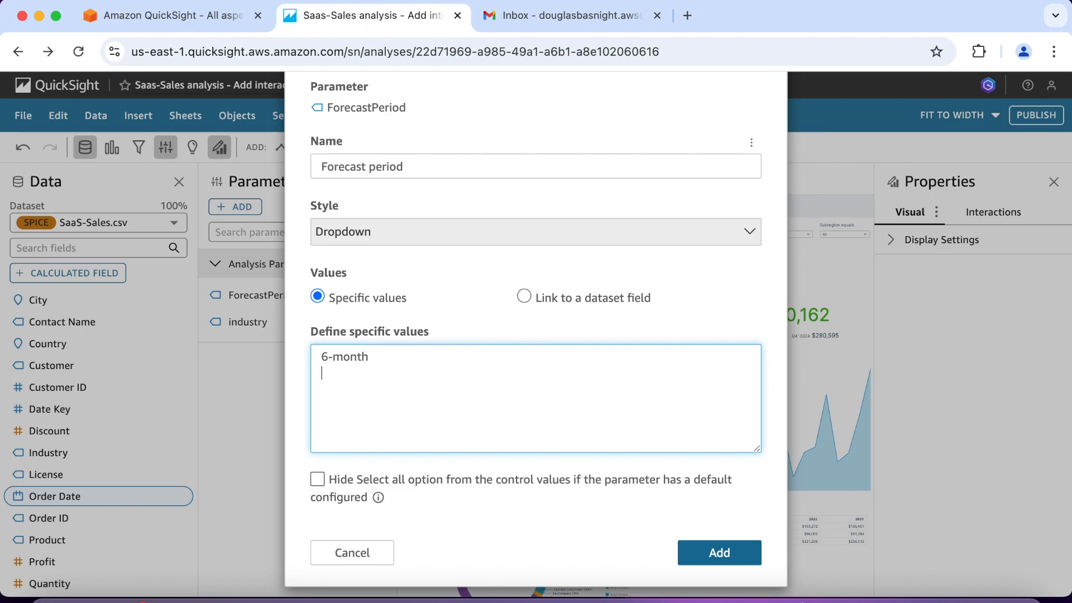
text(12-month)
scroll(536, 335, down, 1)
click(321, 466)
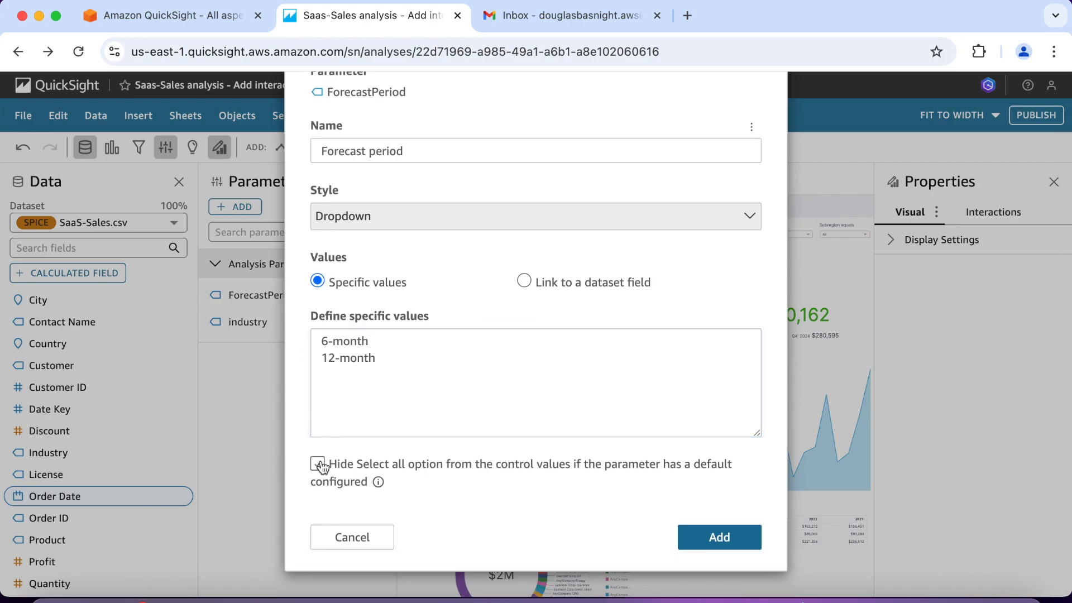
click(318, 464)
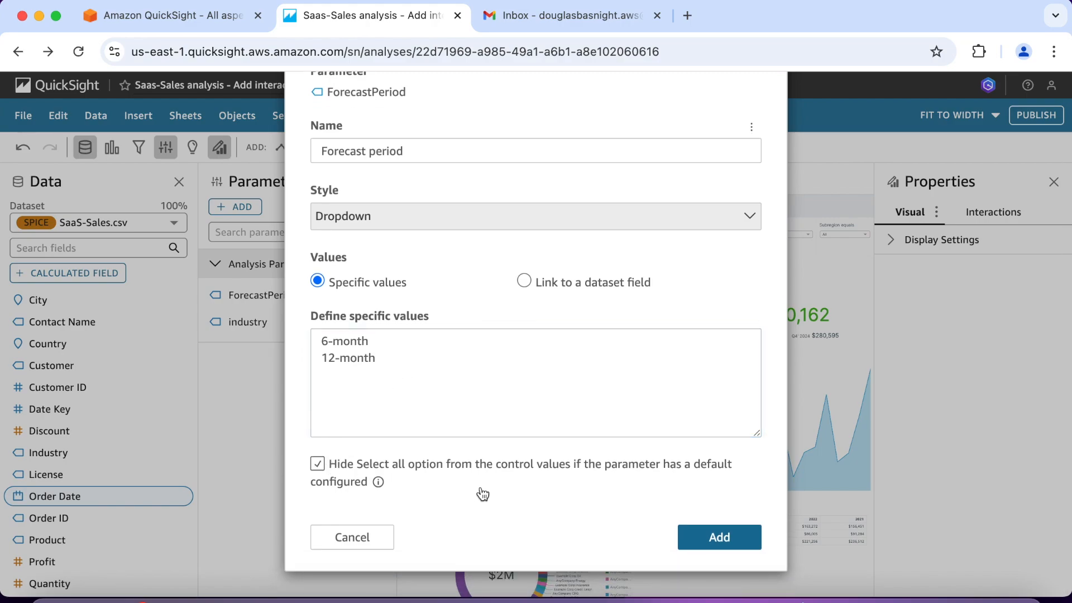
click(705, 537)
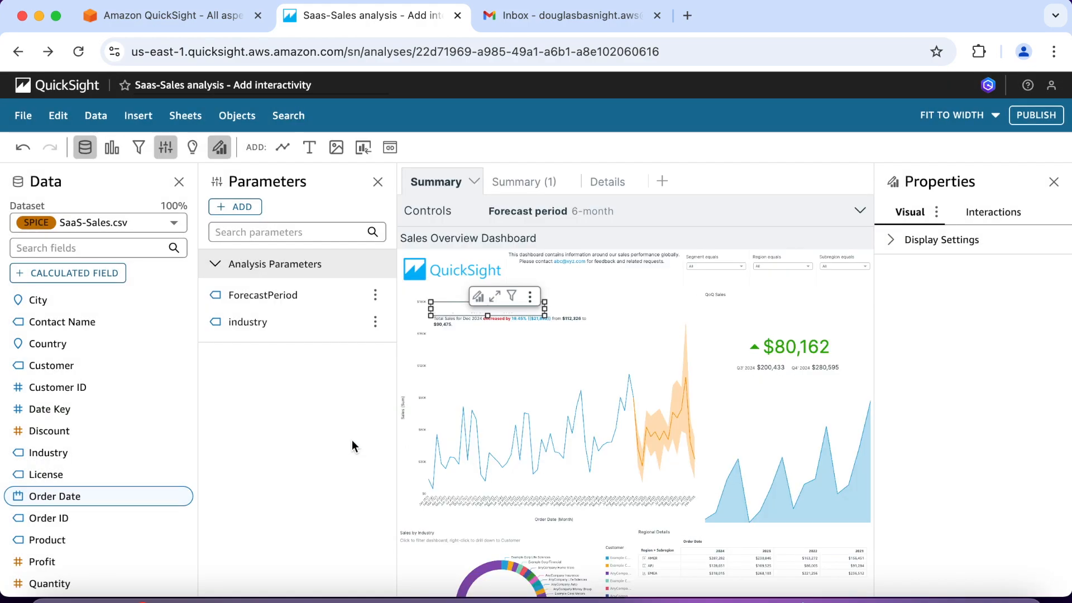
Step: Customize the forecast insight's narrative, replacing the "6-month forecast:" label with the ForecastPeriod parameter
click(530, 296)
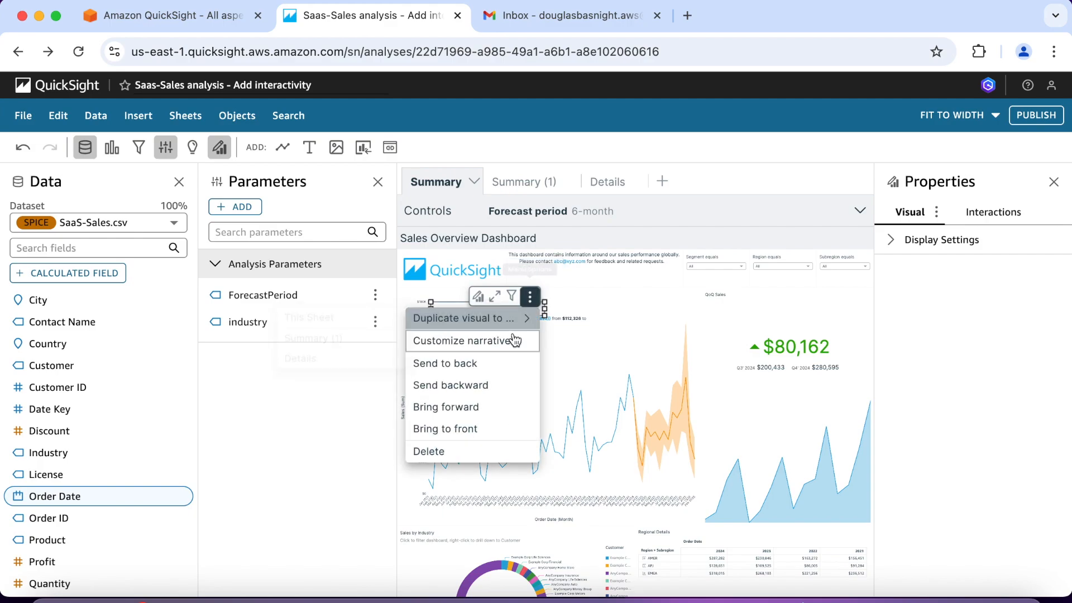
click(513, 341)
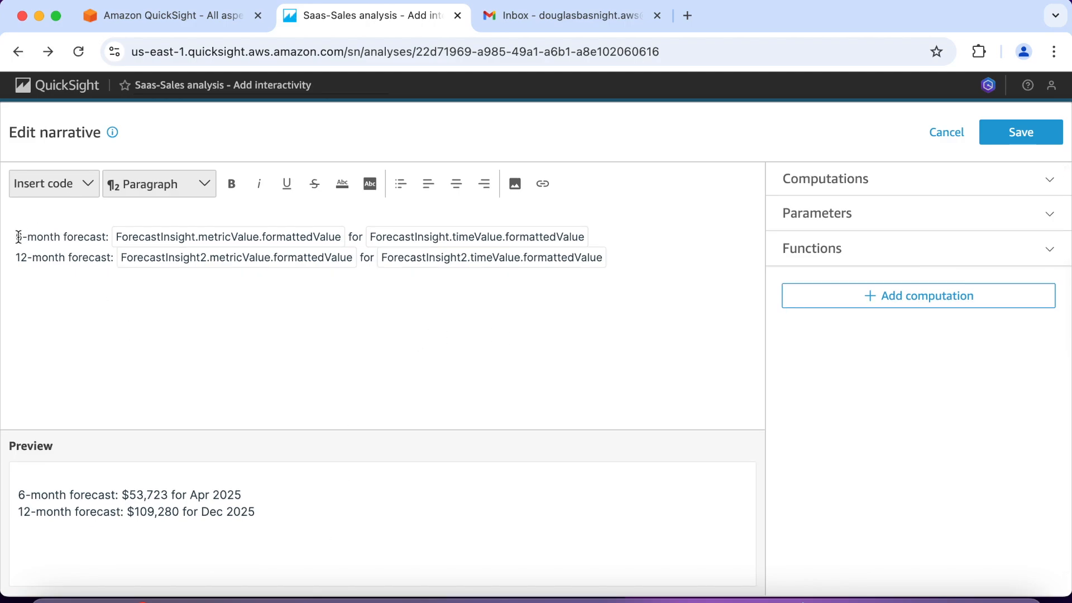
drag(16, 237, 108, 239)
key(BackSpace)
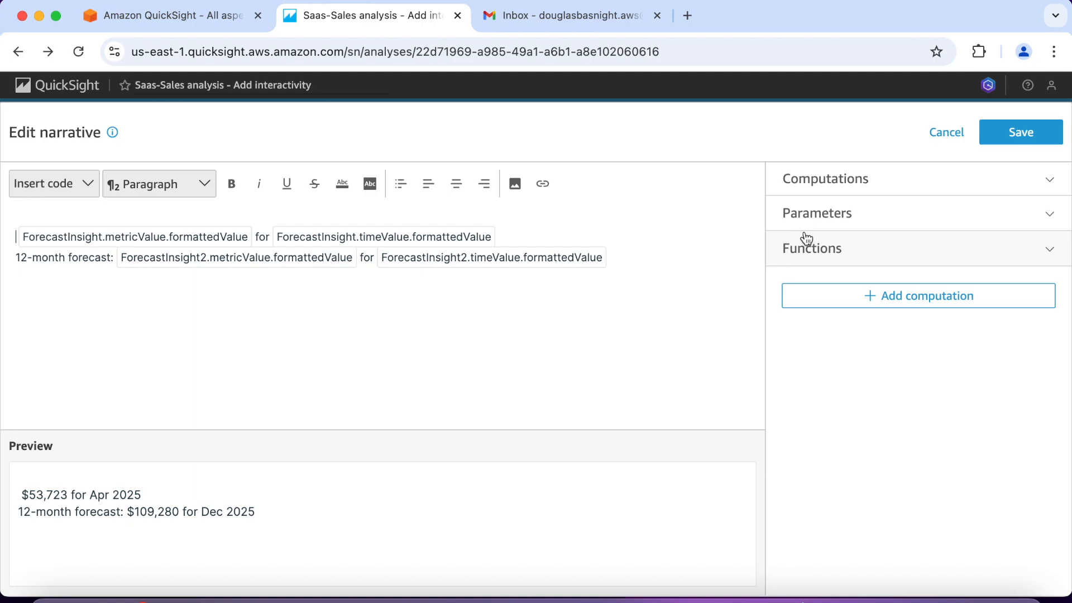
click(1043, 216)
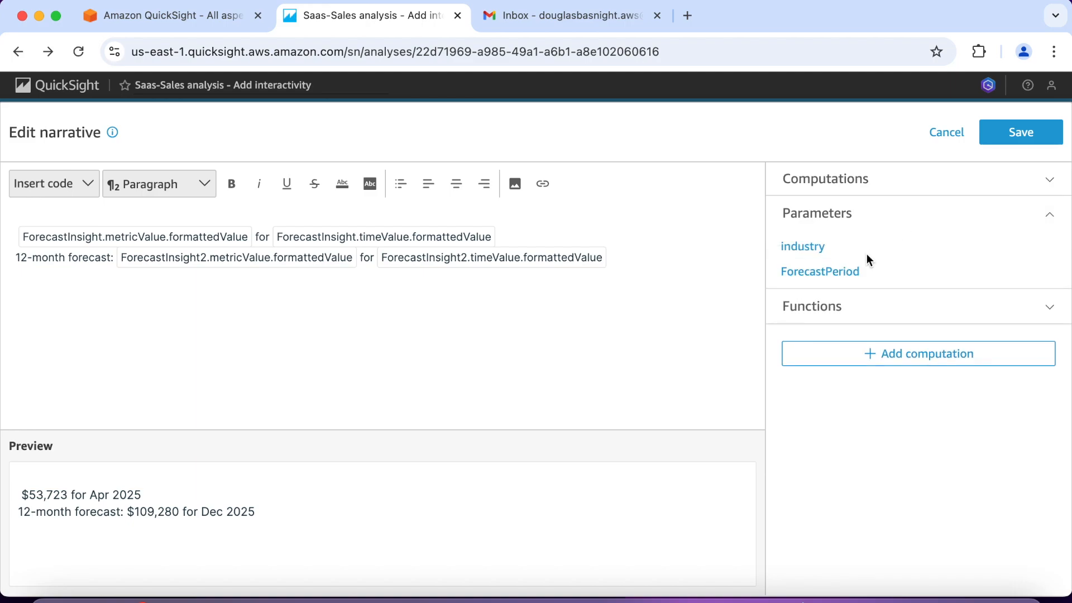
click(847, 273)
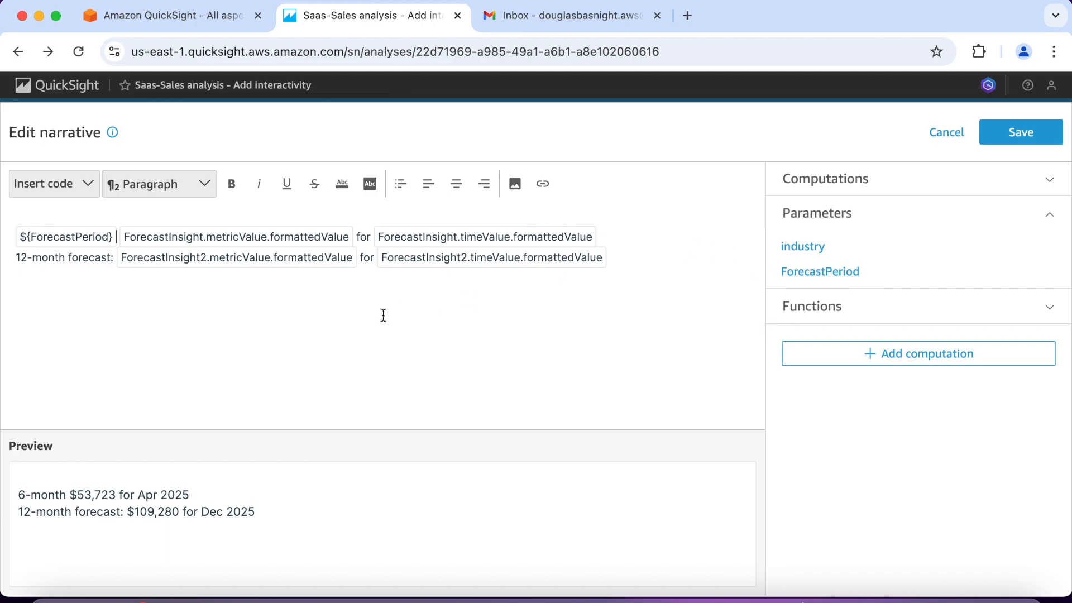
Step: Wrap the ForecastInsight.metricValue.formattedValue expression in an inline IF with the condition ${ForecastPeriod}='6-month'
click(246, 240)
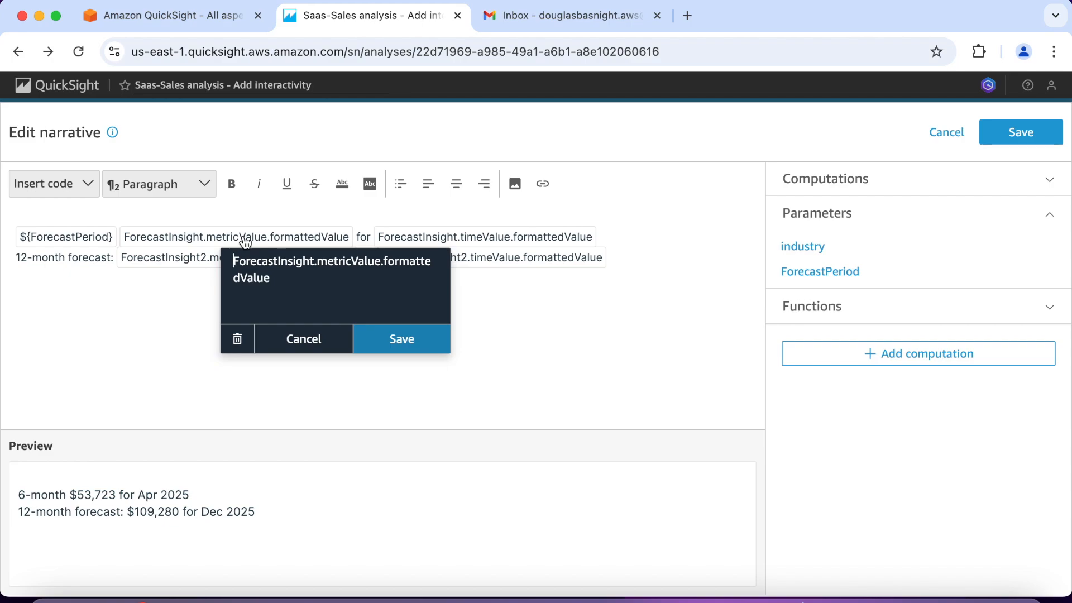
click(88, 188)
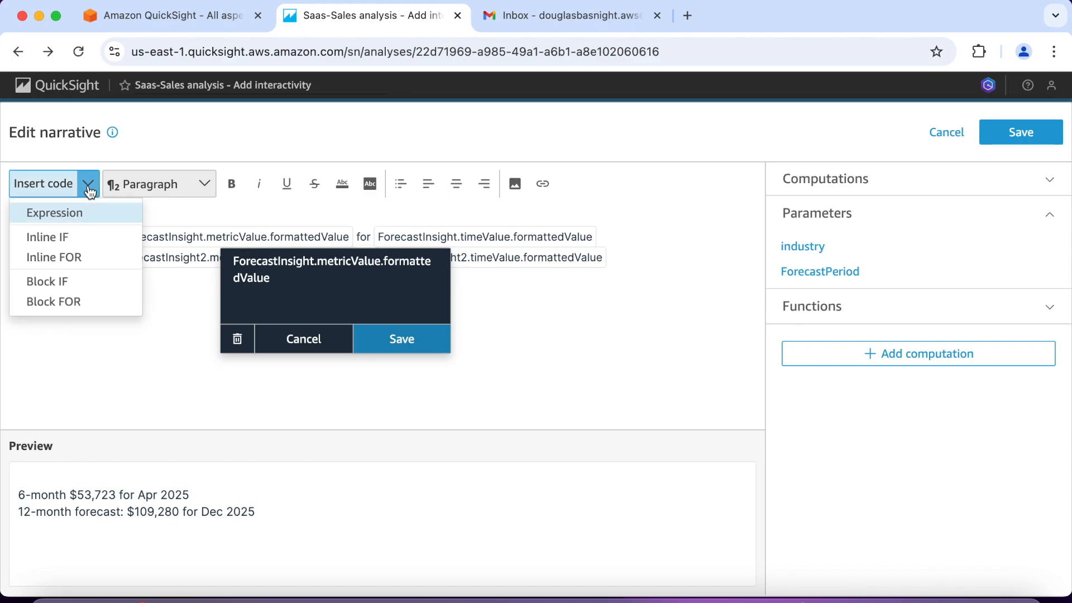
click(70, 237)
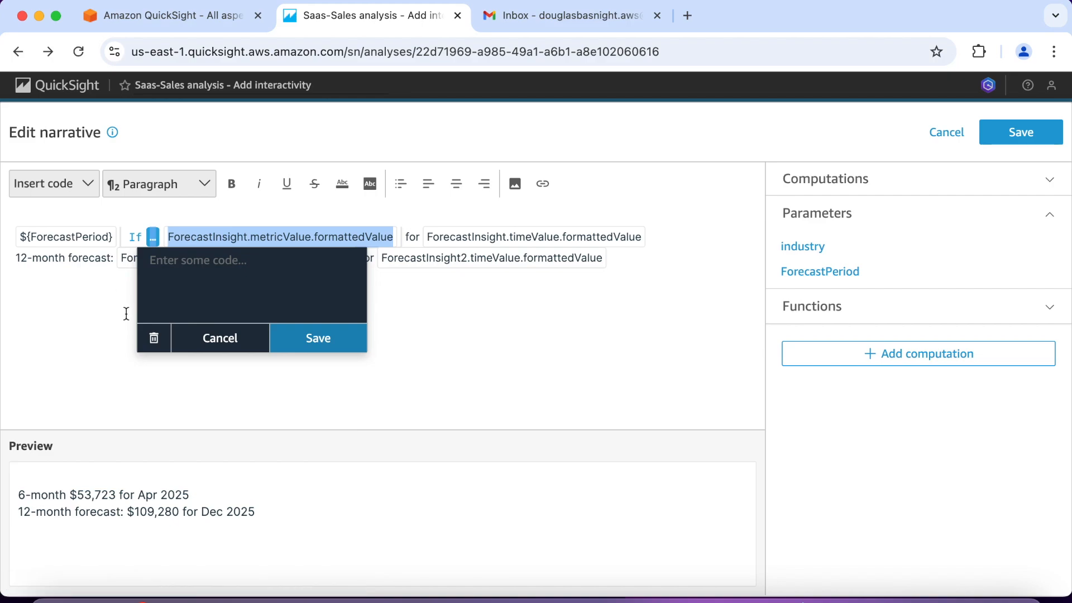
click(178, 274)
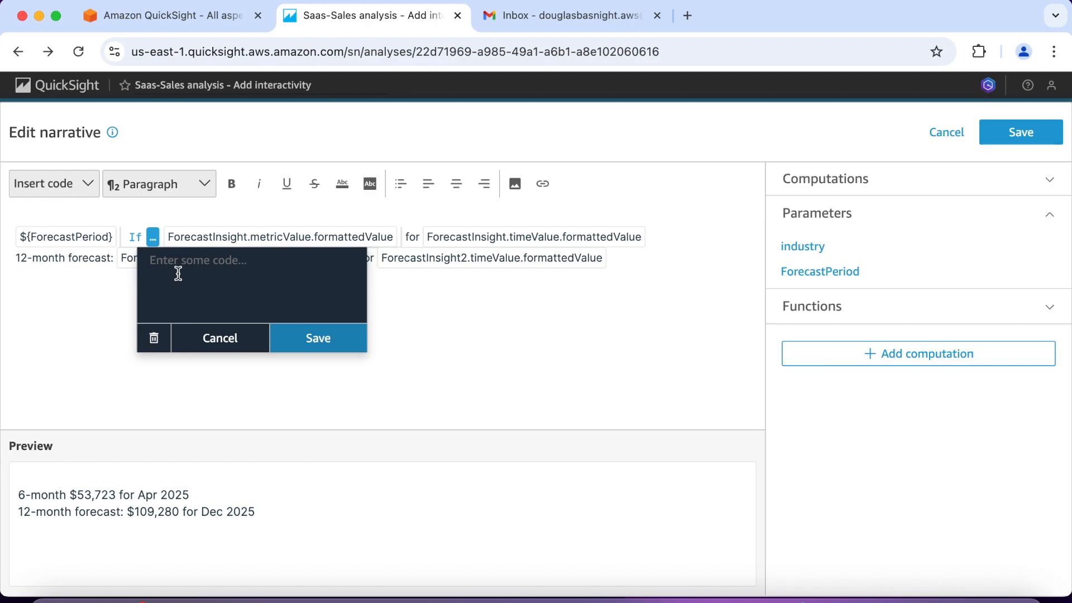
text(${ForecastPeriod}='6-month)
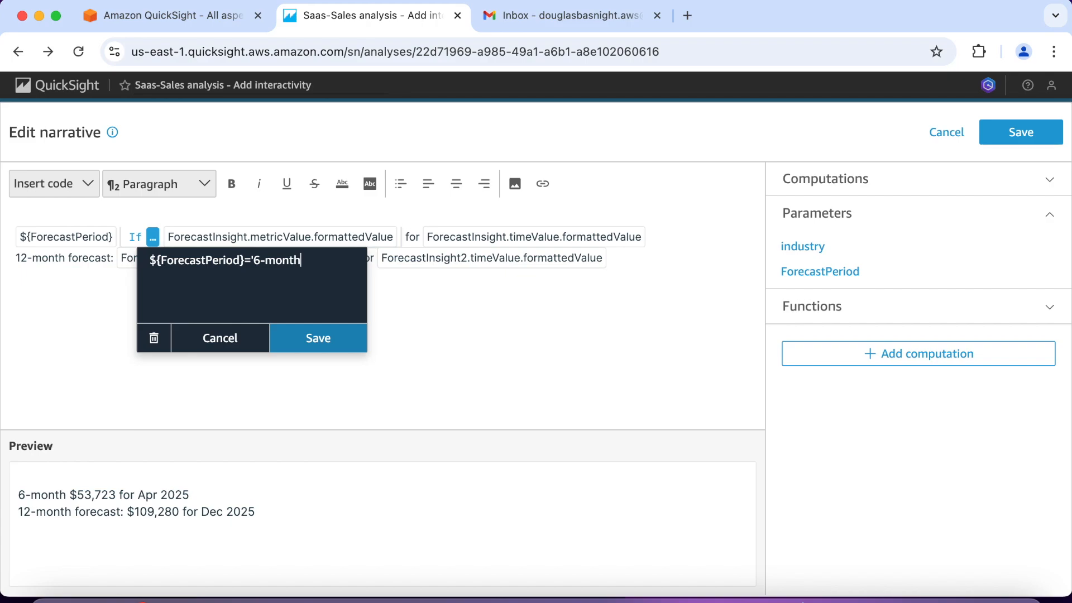
text(')
click(316, 338)
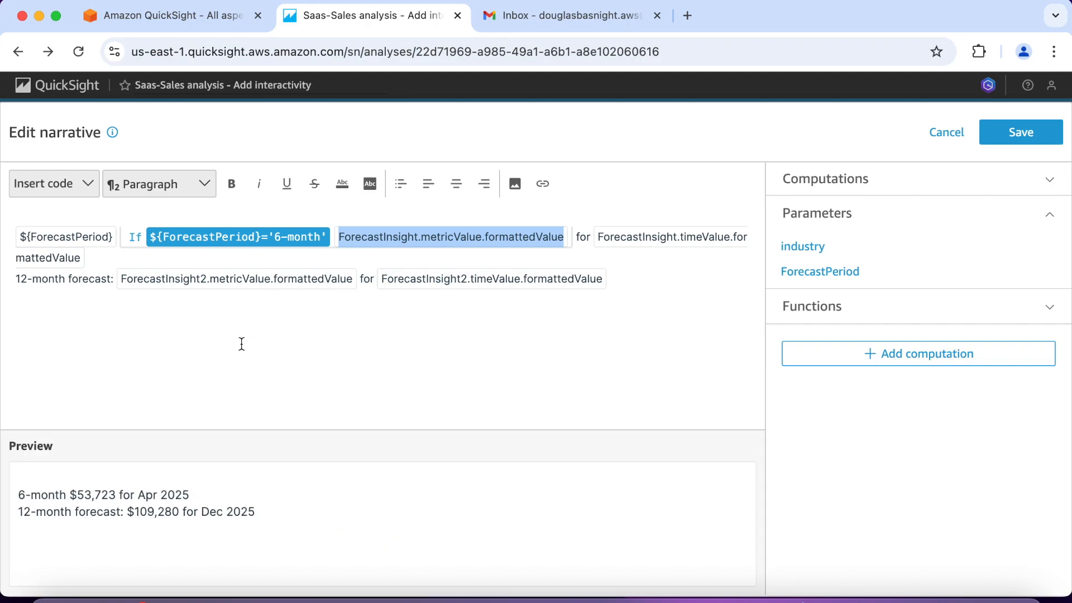
Step: Delete the "12-month forecast:" label from the second line of the narrative
click(114, 283)
drag(115, 283, 11, 279)
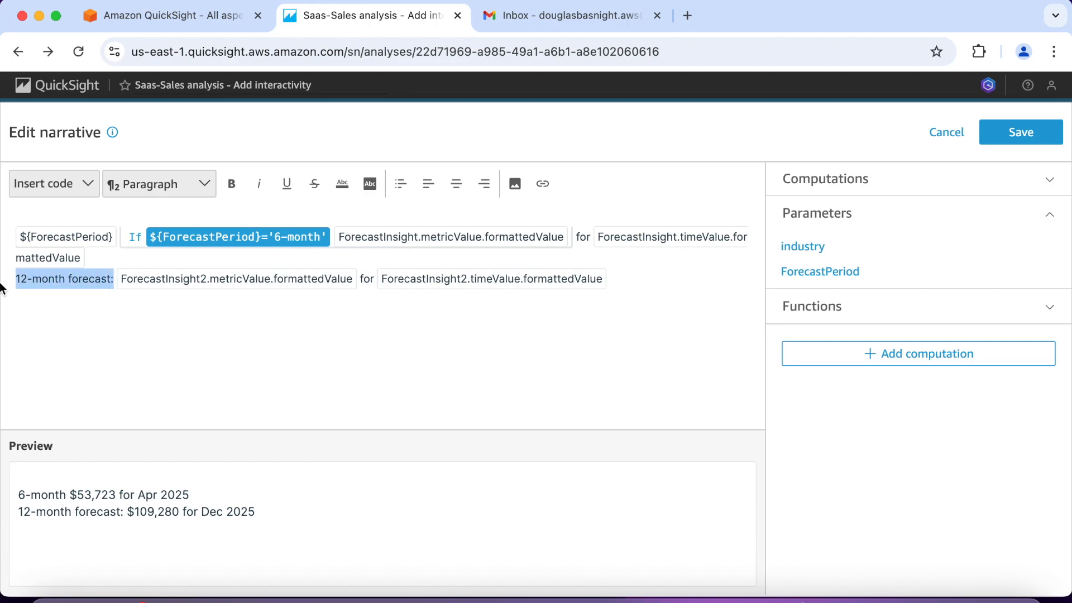
key(BackSpace)
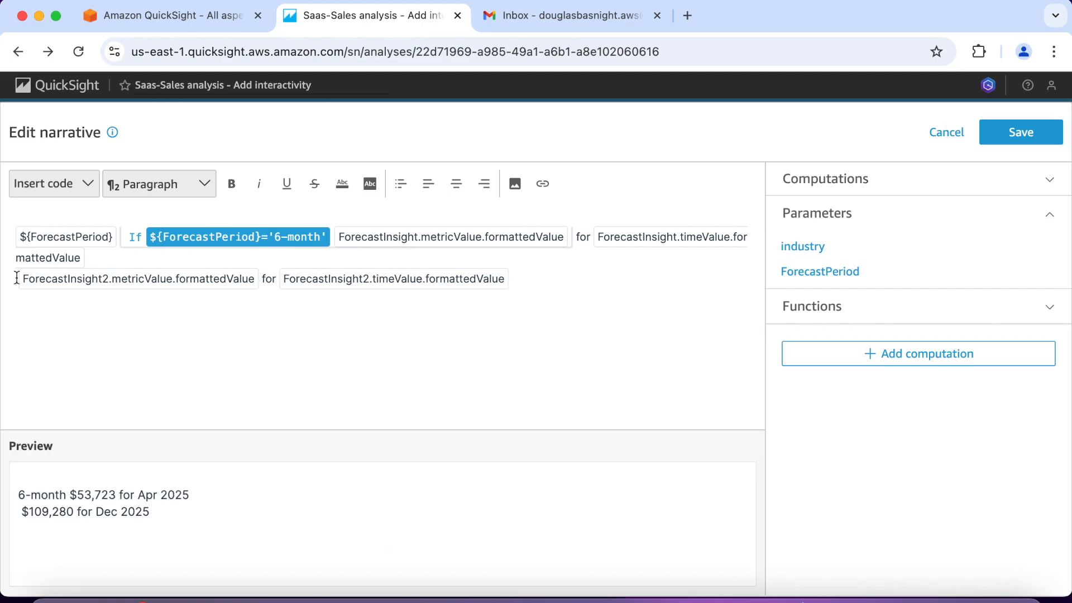
Step: Wrap the whole ForecastInsight2 line, metric and time values, in an inline IF with the condition ${ForecastPeriod}='12-month'
drag(147, 274, 509, 284)
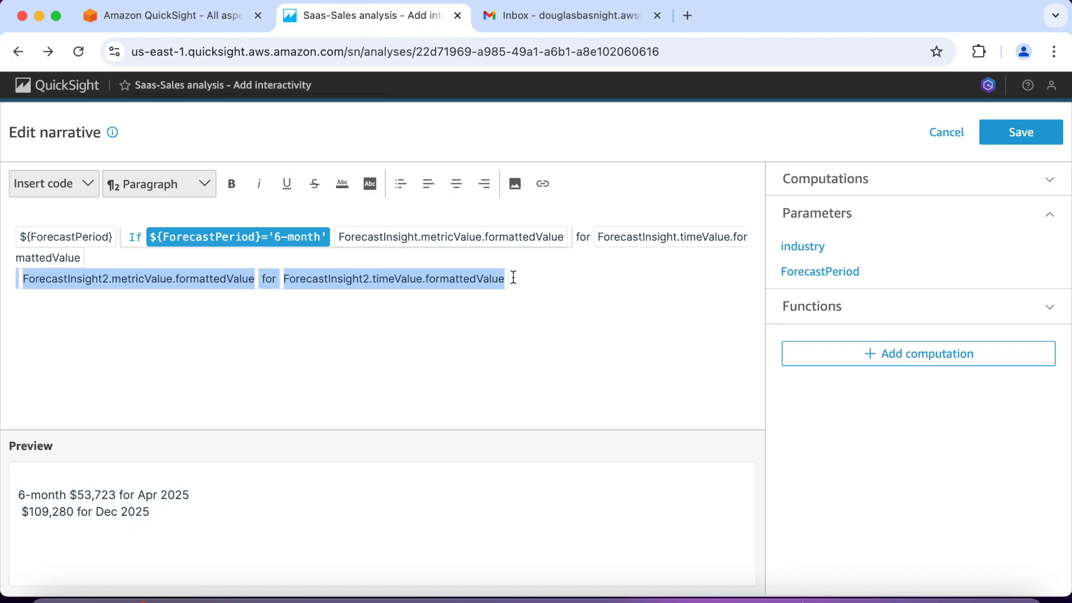
click(87, 183)
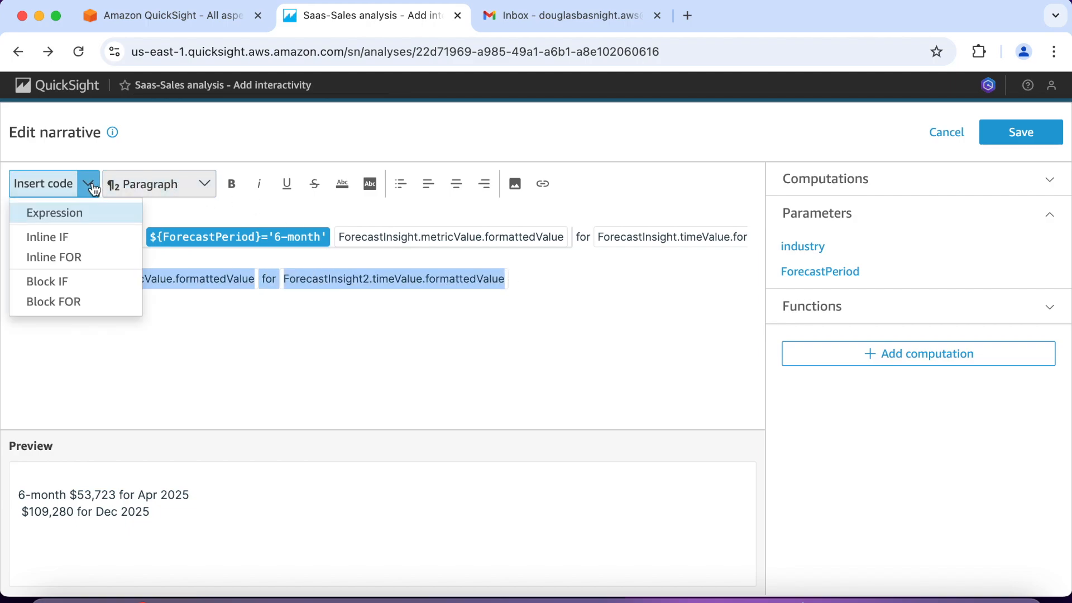
click(78, 237)
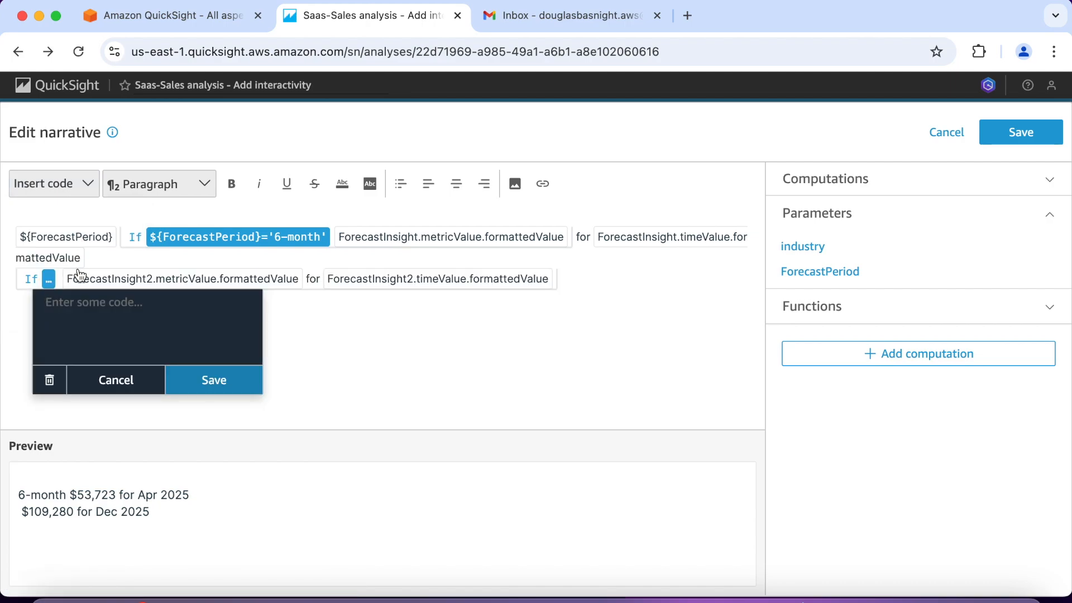
text(${ForecastPeriod)
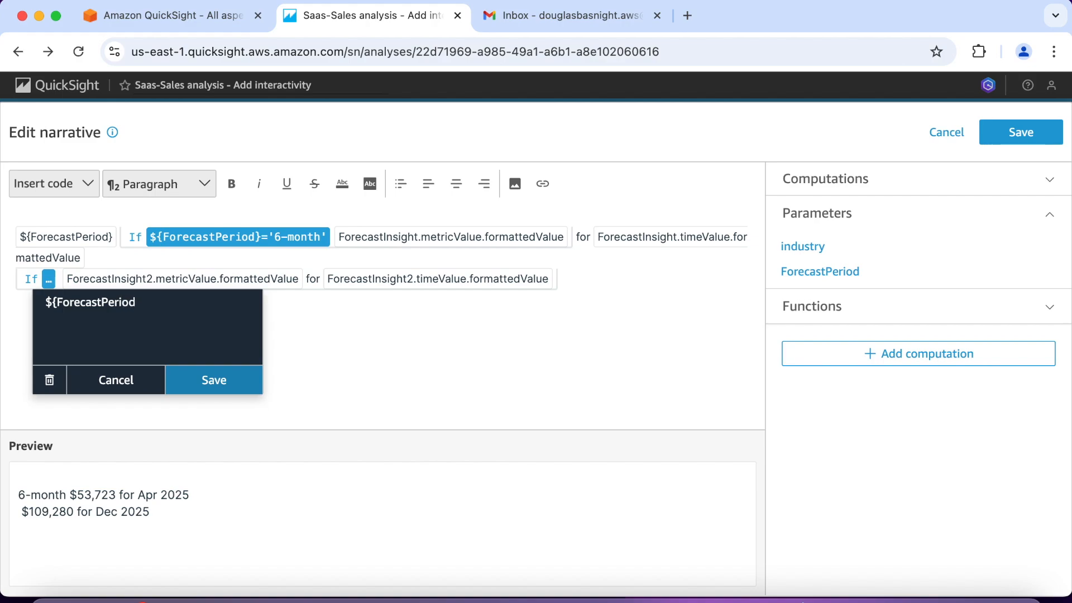
text(}='12-month)
click(207, 376)
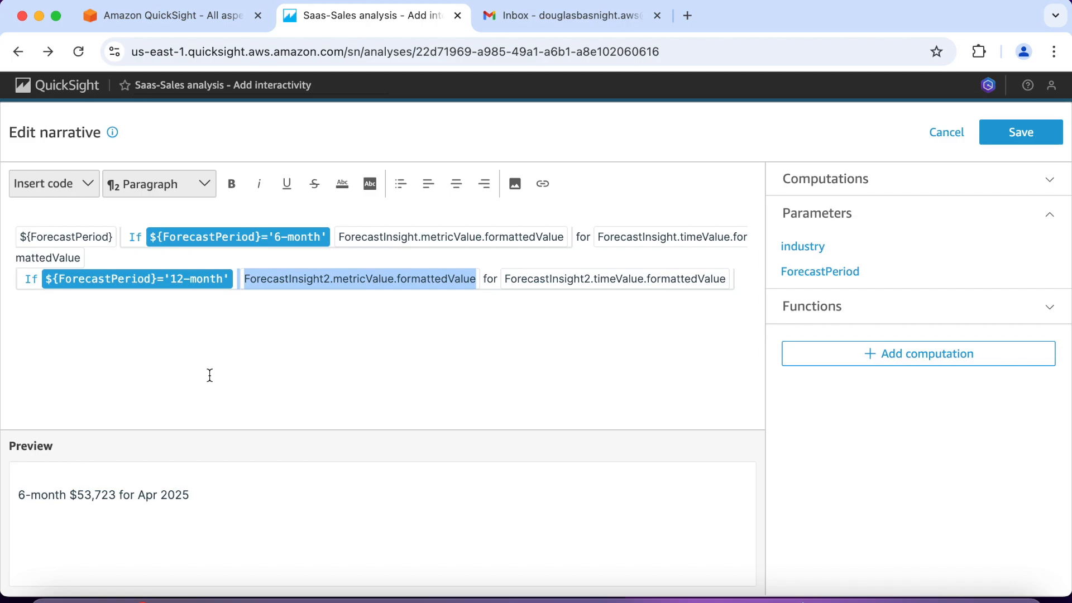
Step: Insert the text "forecast:" after the ${ForecastPeriod} expression and save the narrative
click(210, 375)
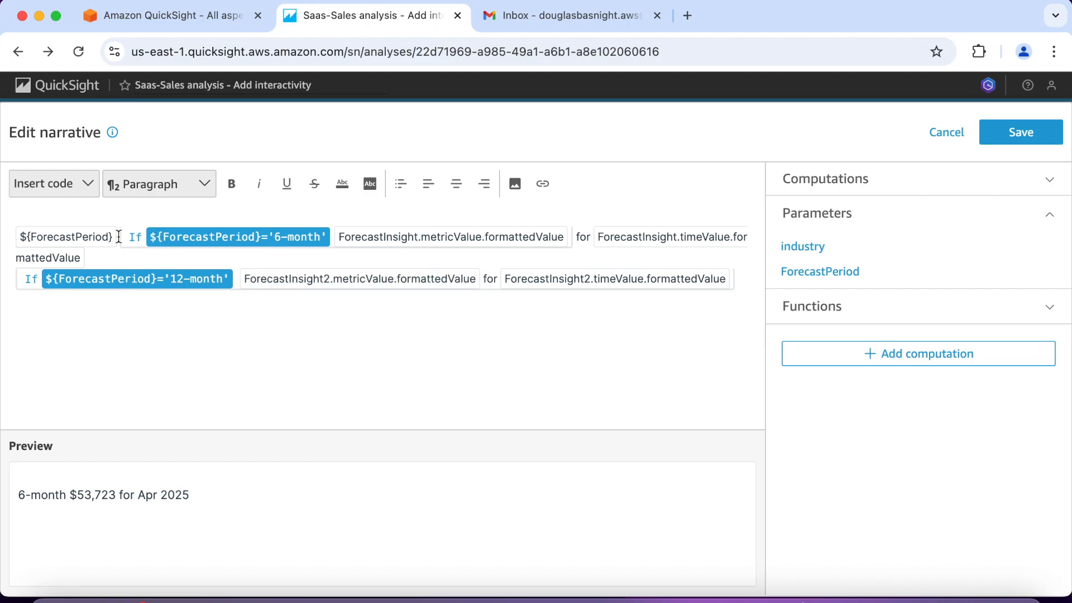
text(fore)
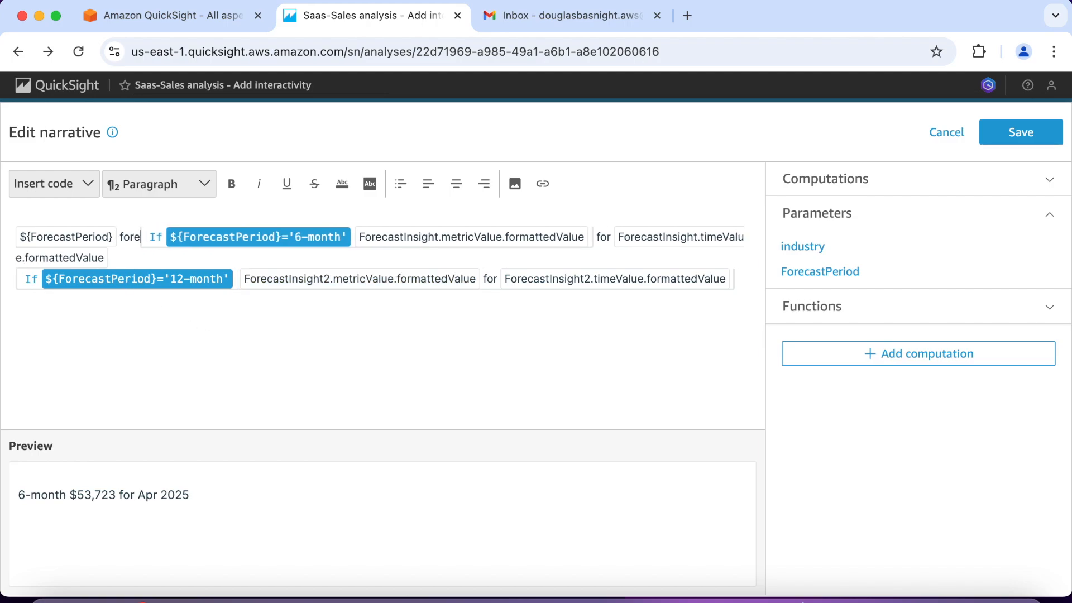
text(cast)
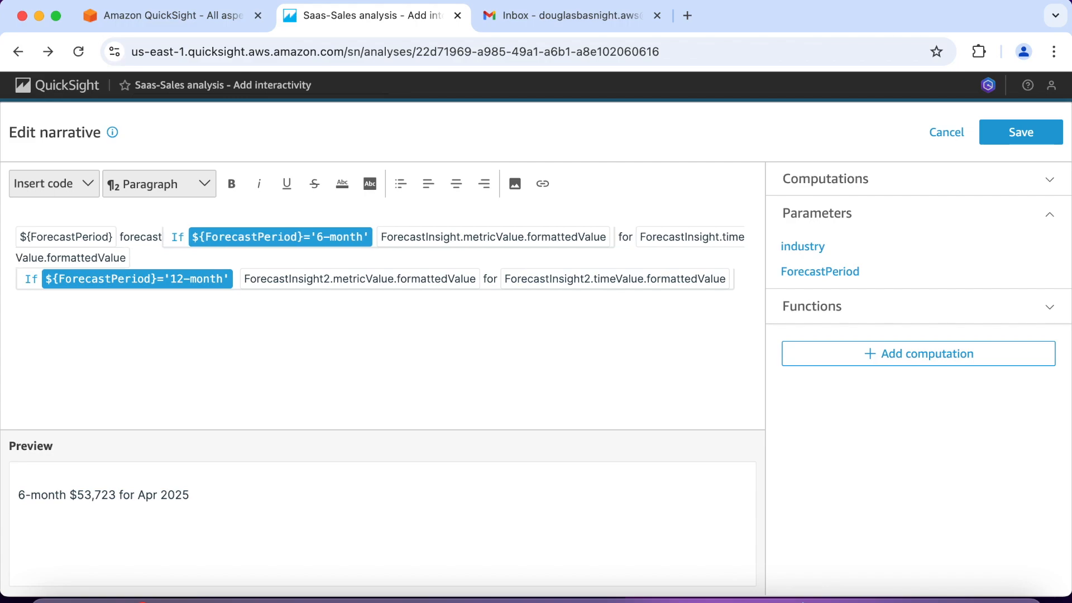
text(:)
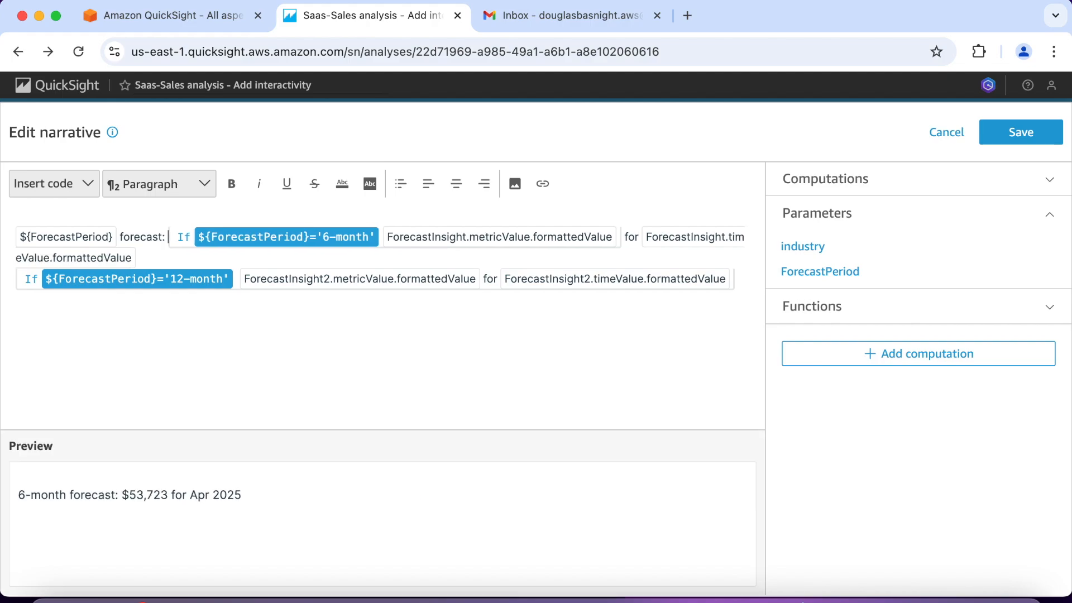
click(1023, 138)
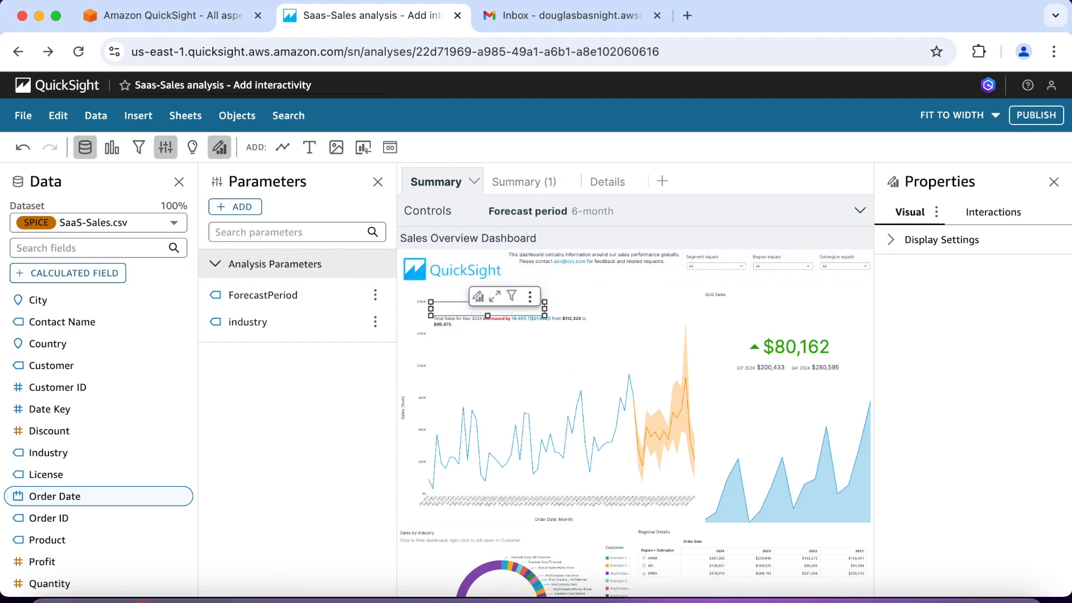
Step: Add a new insight to the Summary sheet with the Anomaly detection computation type
click(140, 120)
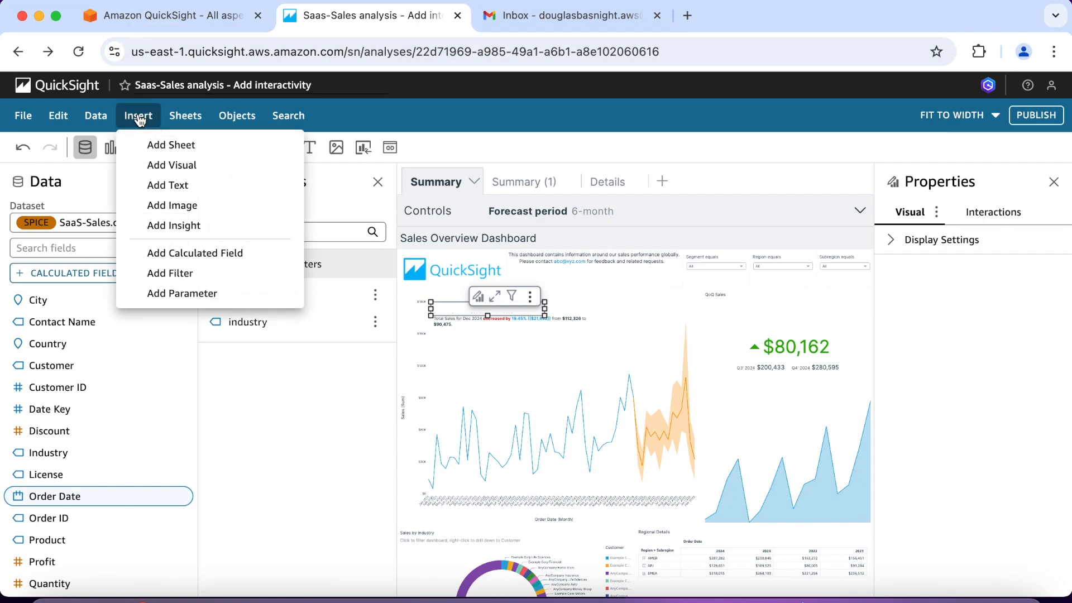
click(185, 227)
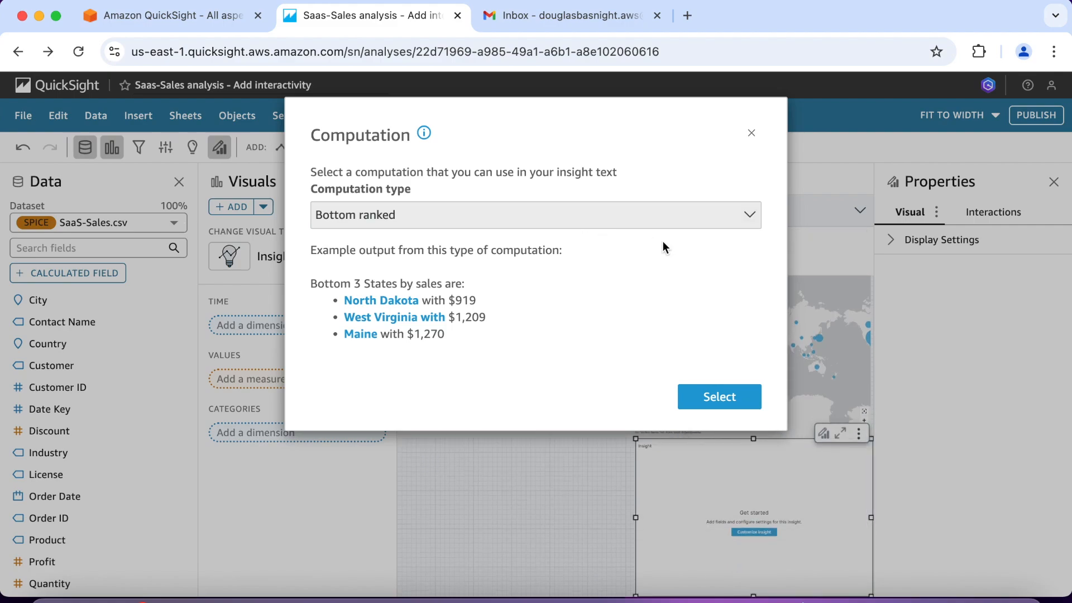
click(754, 216)
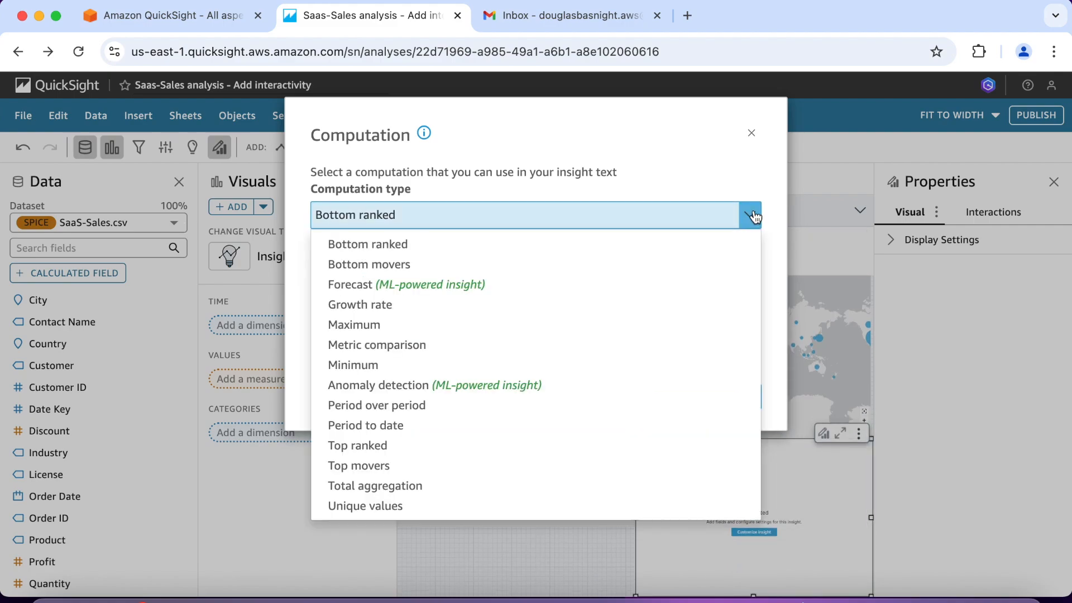
click(418, 386)
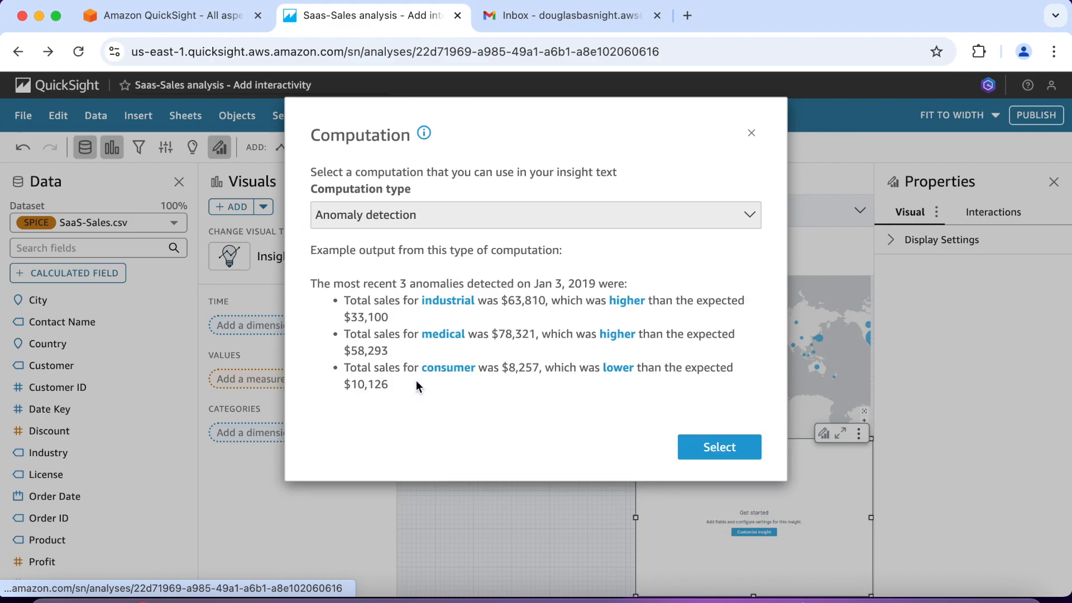
click(719, 447)
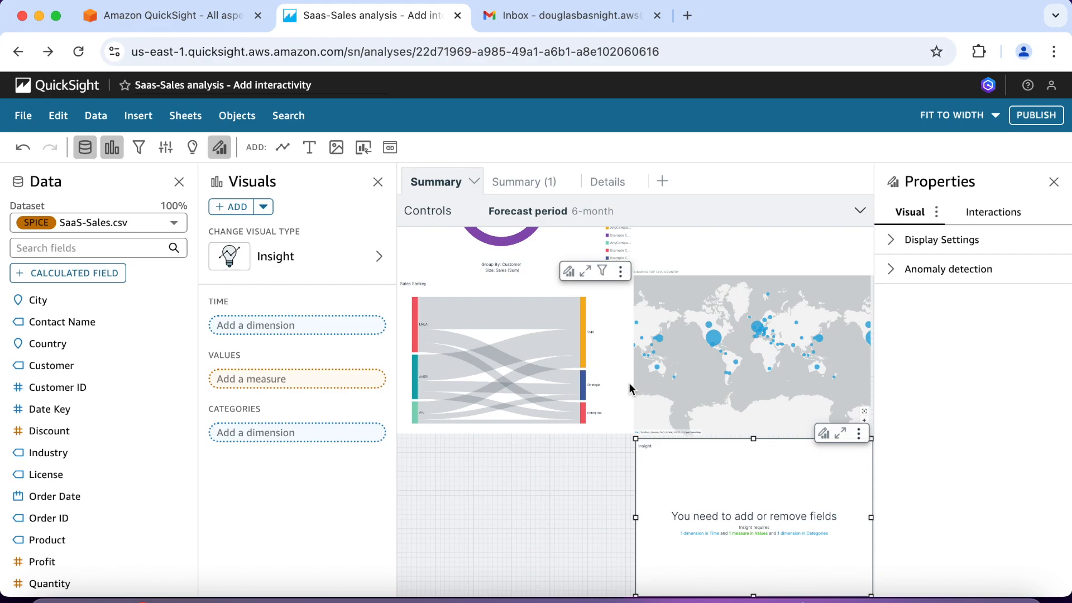
Step: Assign Country and Customer as the insight's categories, Order Date as its time field and Sales as its value
scroll(628, 383, down, 1)
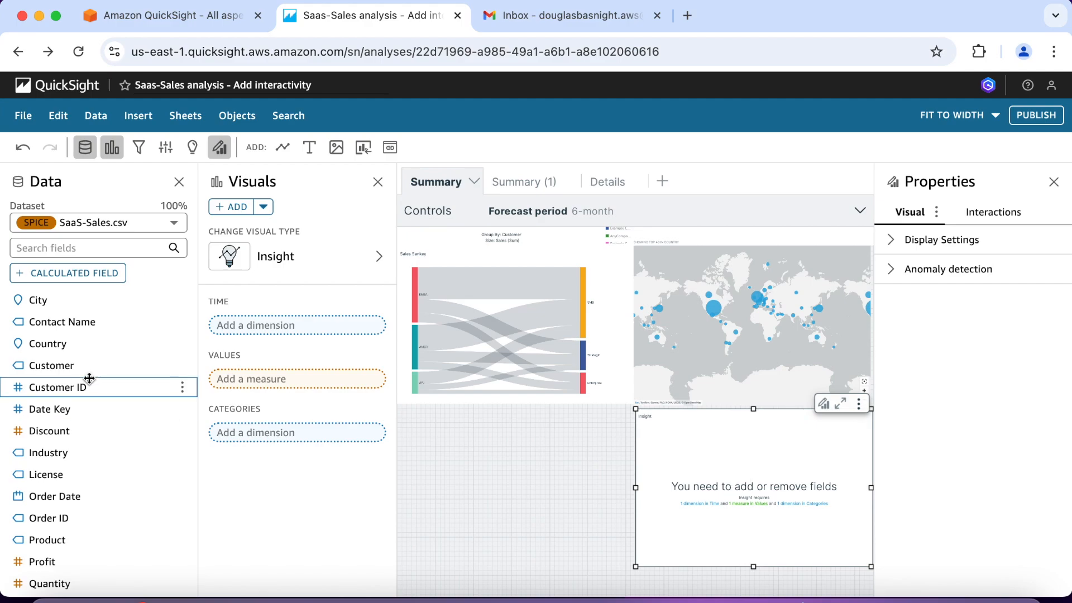
click(71, 347)
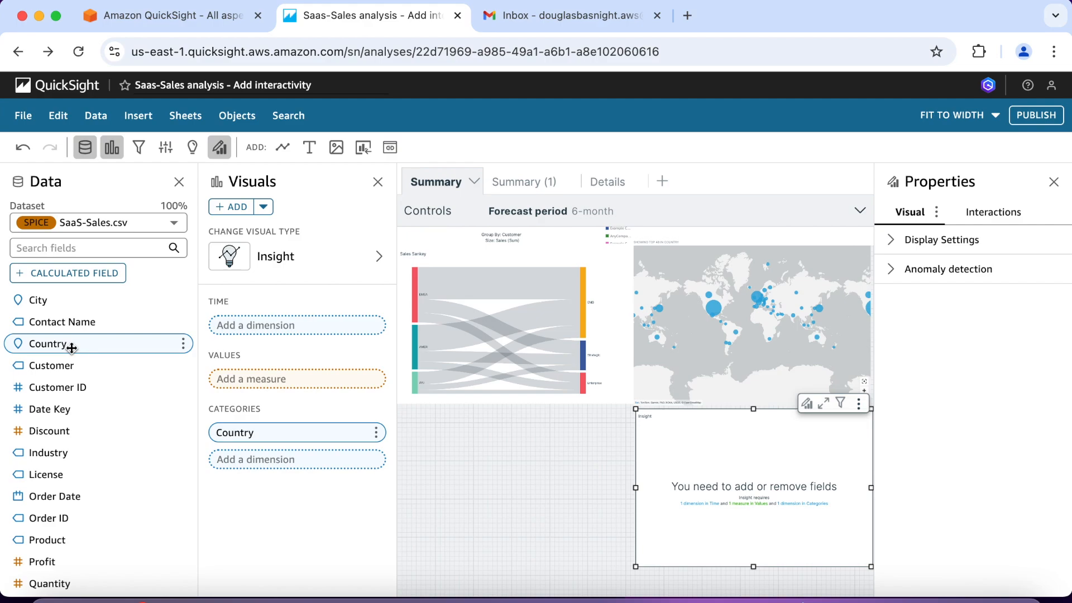
click(70, 365)
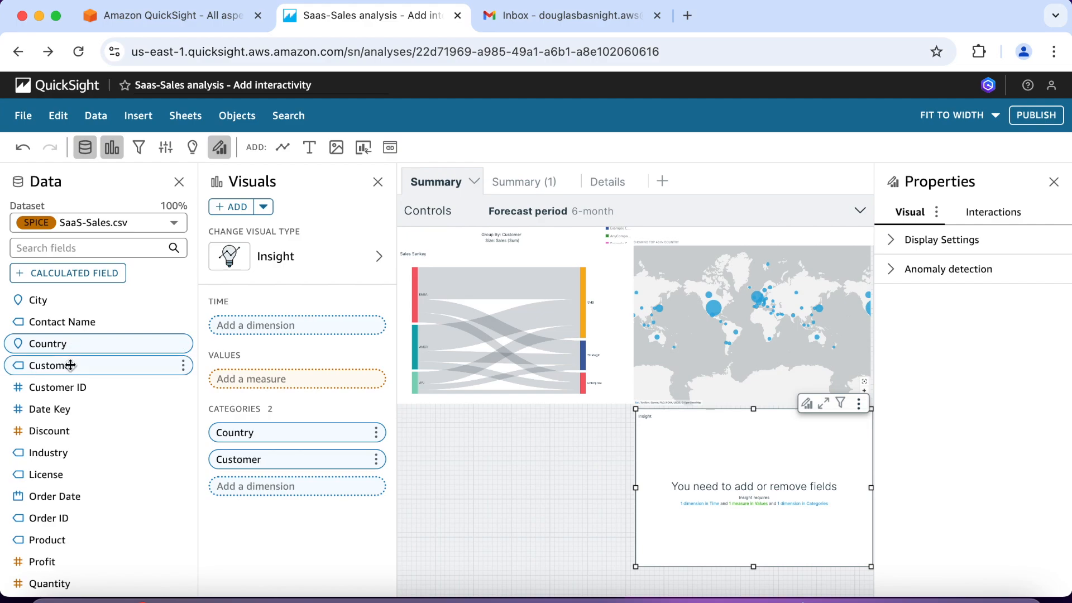
click(63, 496)
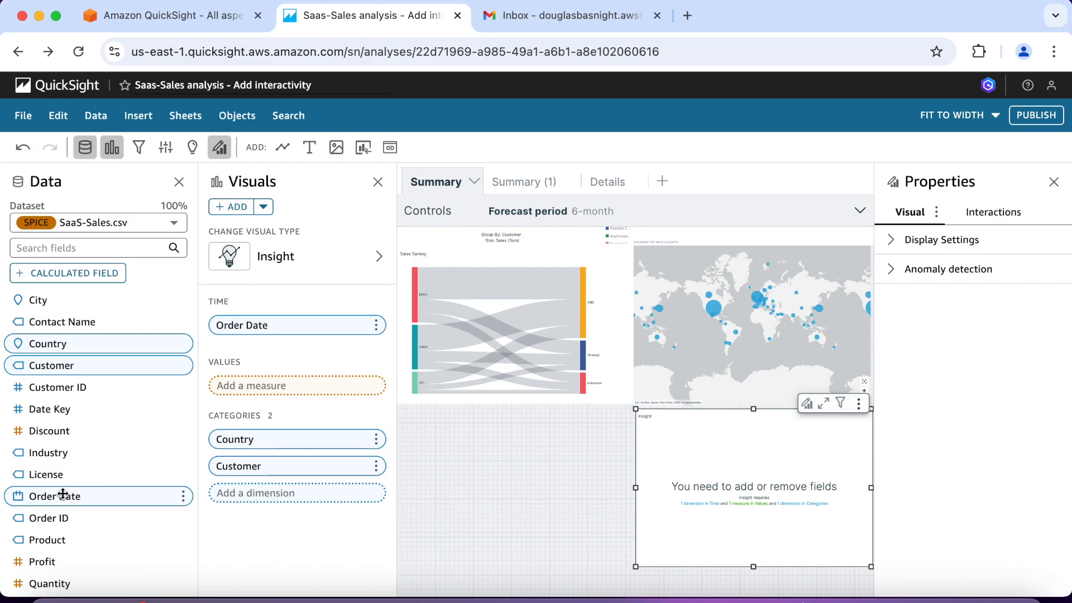
scroll(63, 496, down, 5)
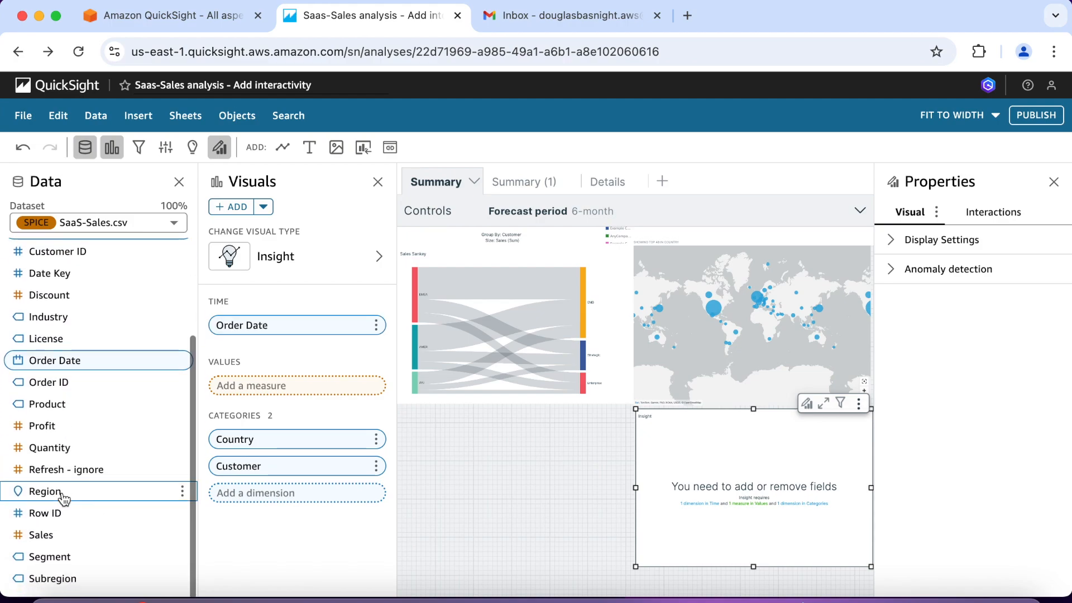
click(61, 535)
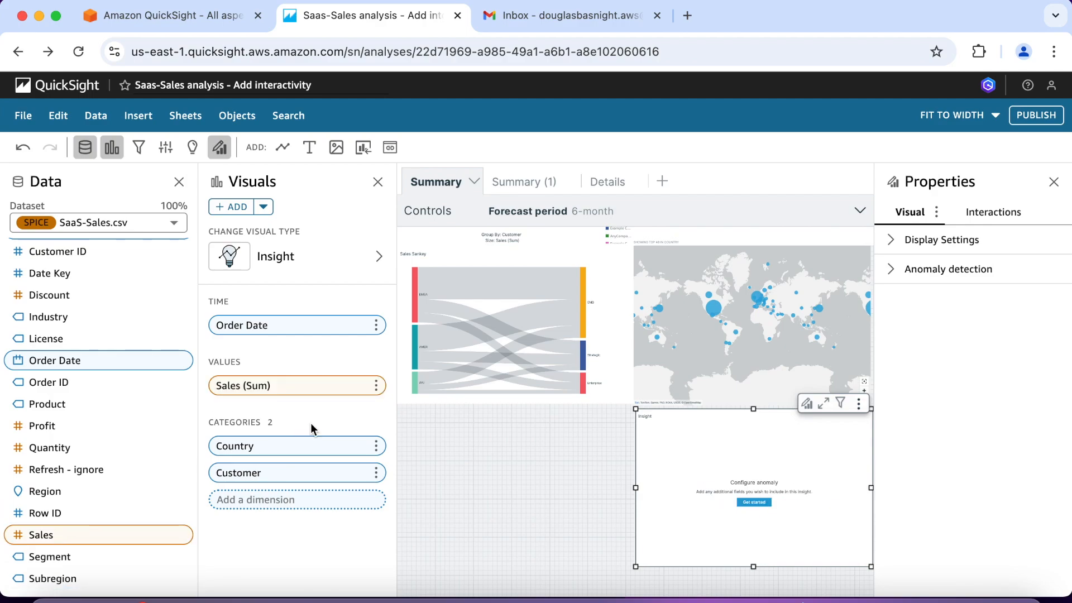
Step: Aggregate the anomaly insight's Order Date time field by Month
click(377, 327)
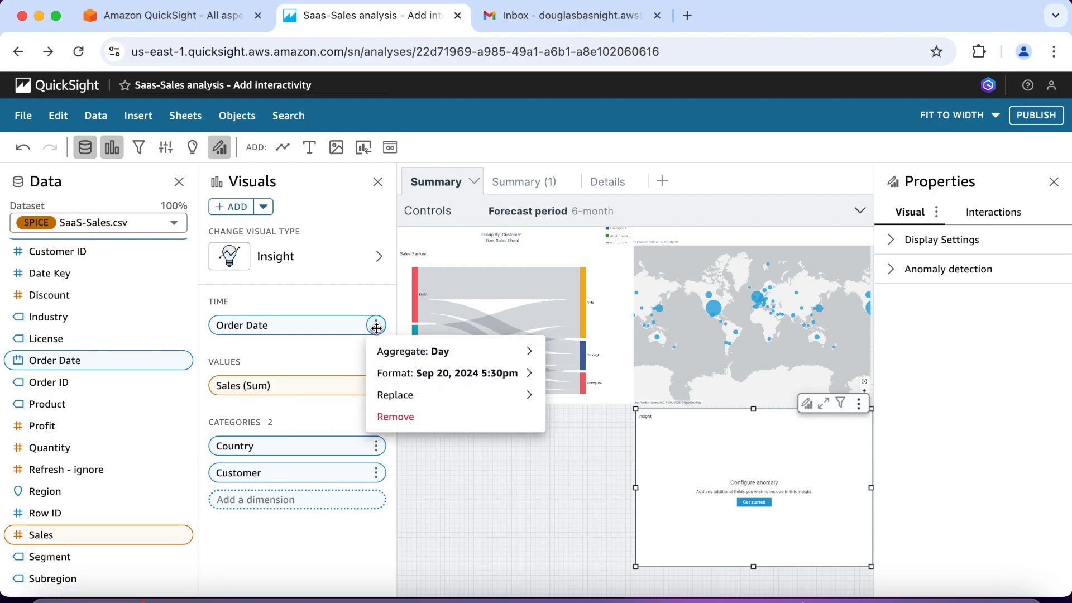
mouse_move(380, 351)
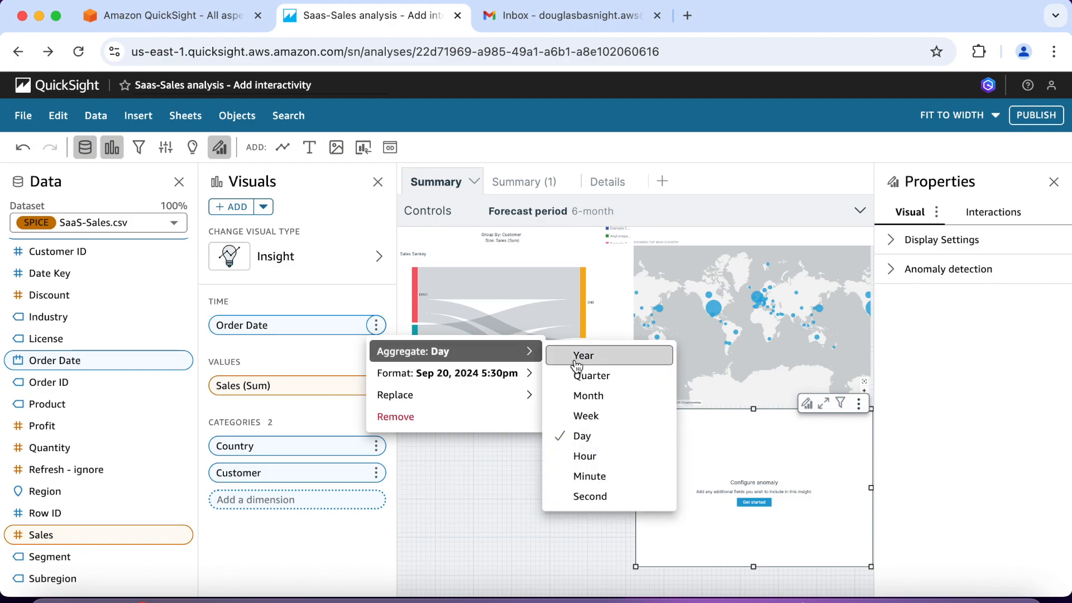
click(584, 396)
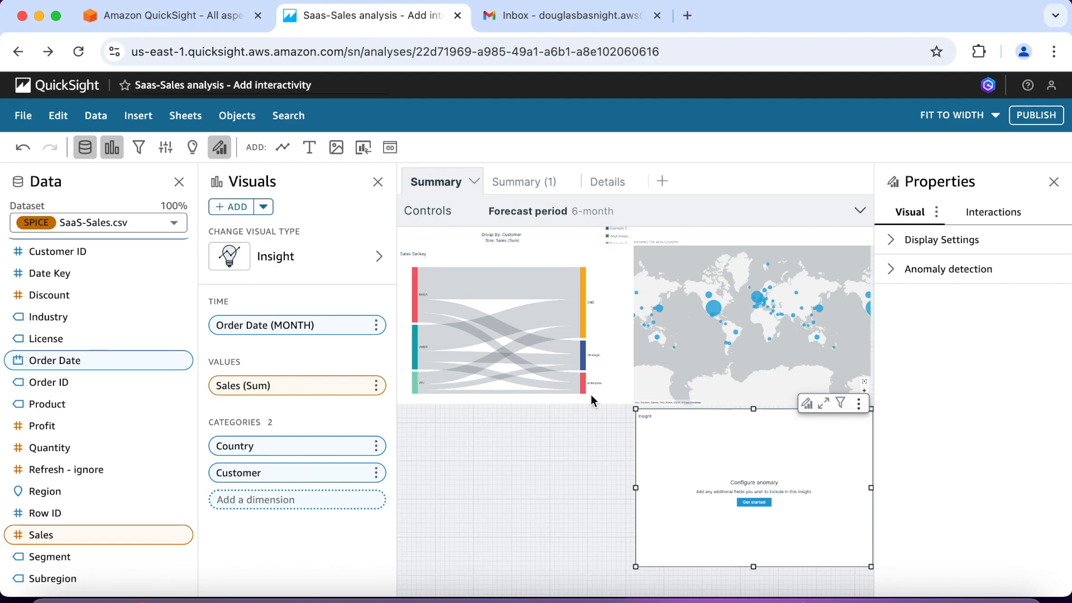
Step: Try limiting the Segment filter's scope to custom selected visuals and to only this visual, ending on the whole sheet
click(137, 150)
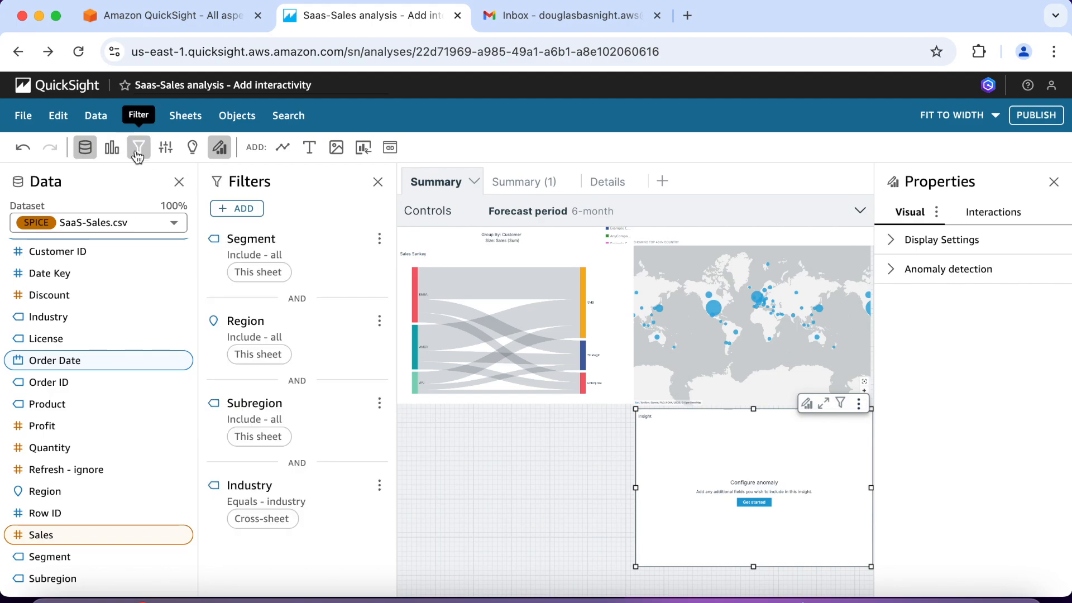
click(334, 241)
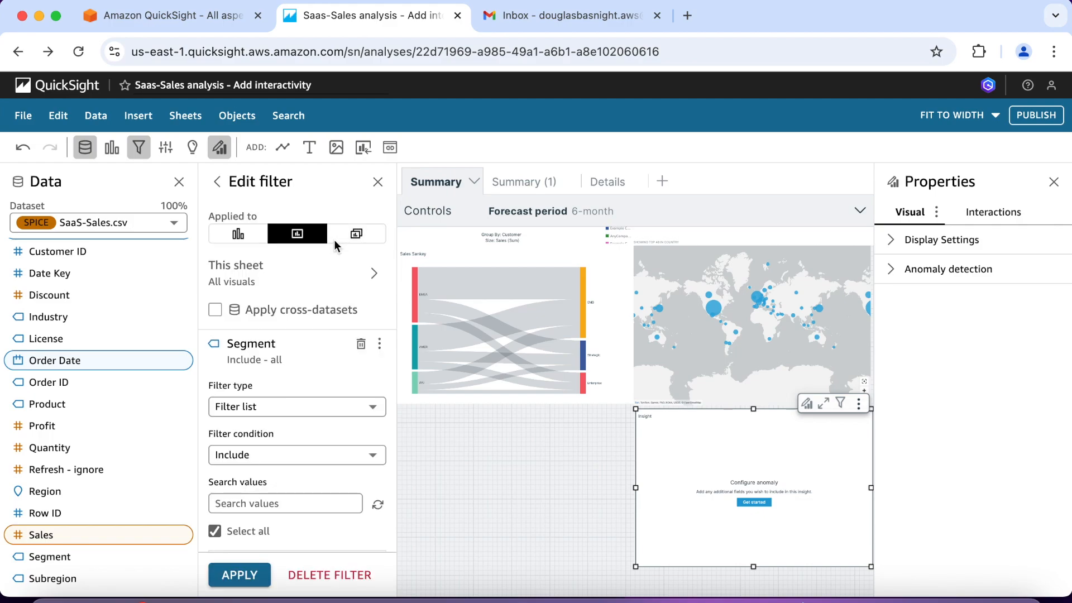
click(374, 275)
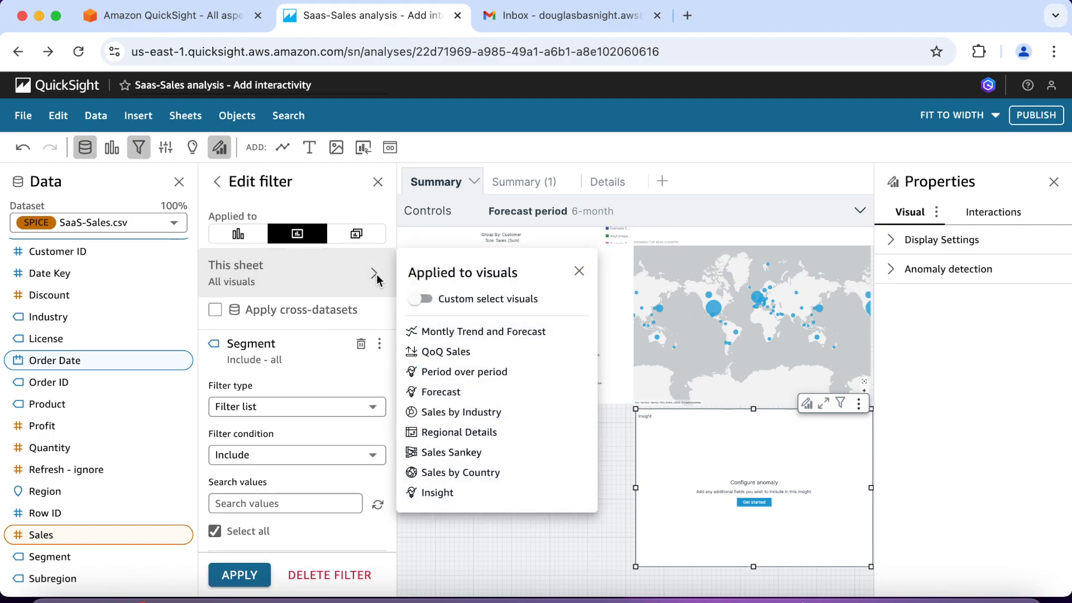
click(421, 301)
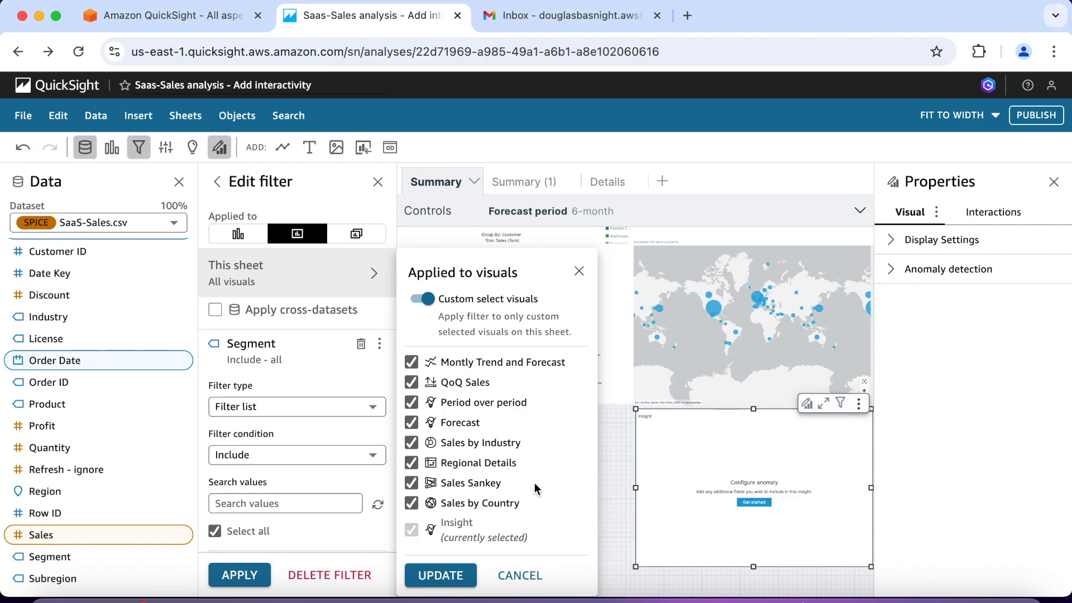
click(579, 271)
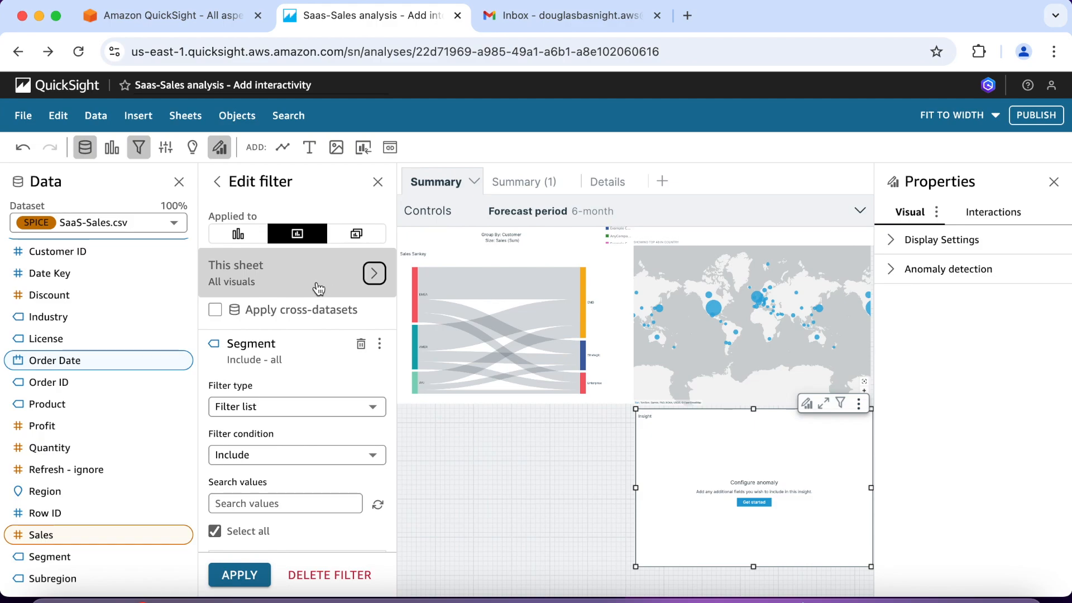
click(237, 233)
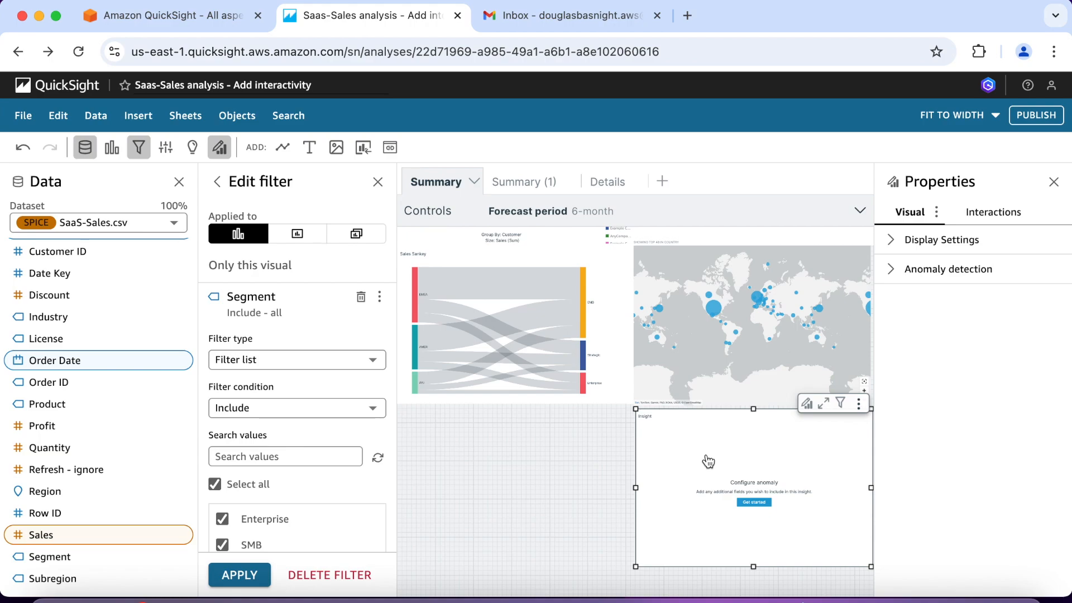
click(299, 238)
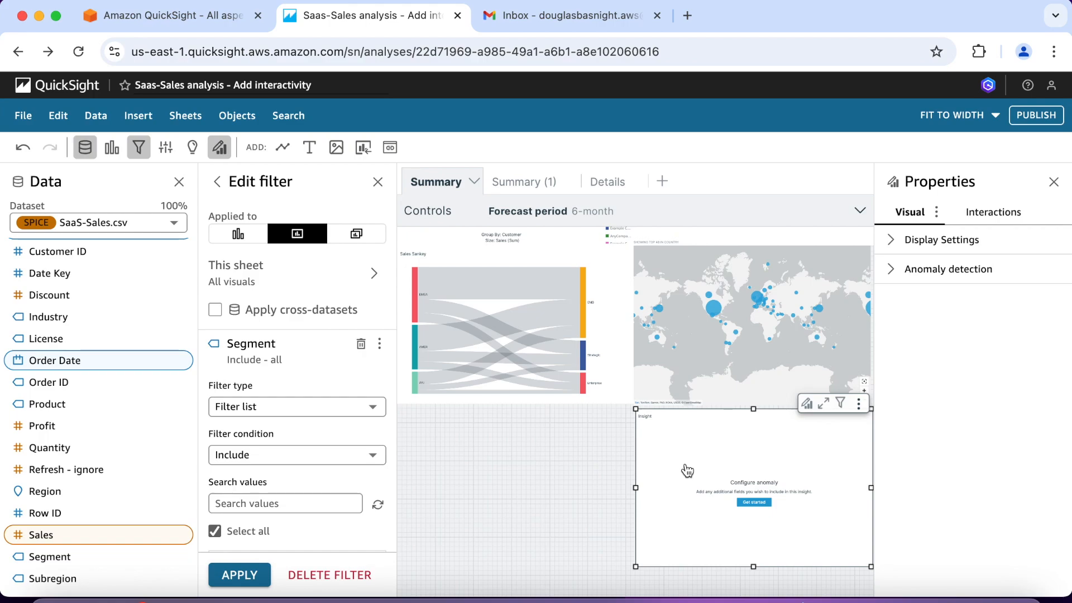
Step: Start setting up the insight's anomaly detection and set the combinations to be analyzed to All
click(754, 502)
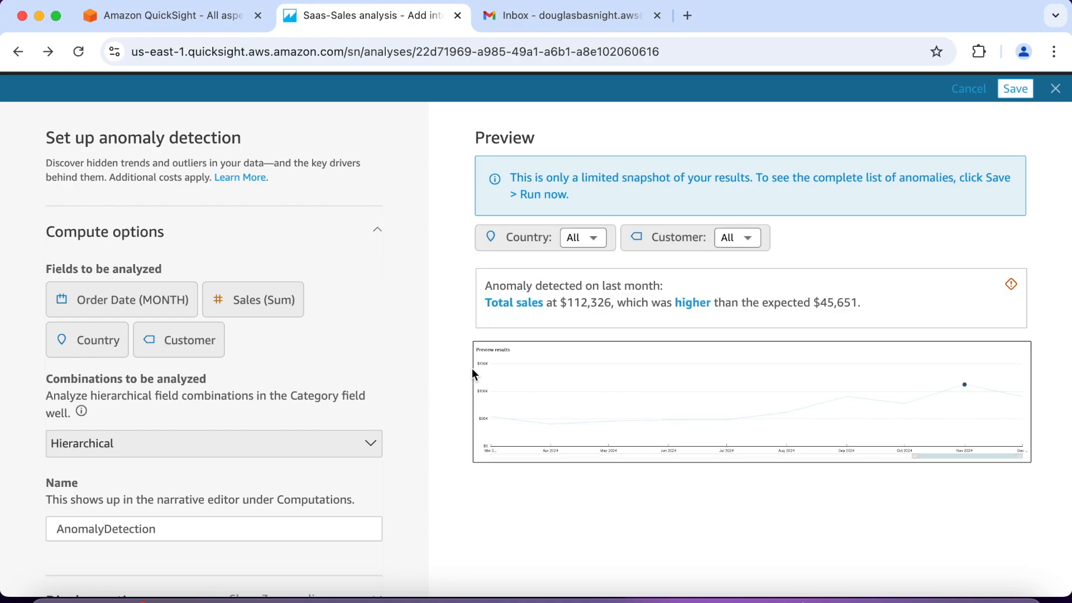
scroll(394, 379, down, 3)
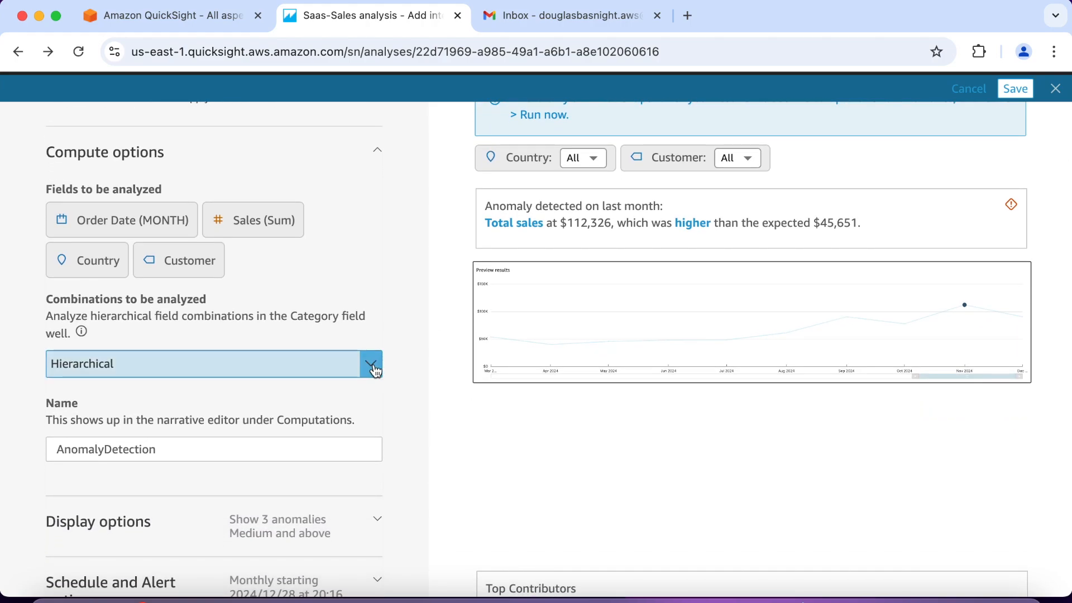
click(370, 366)
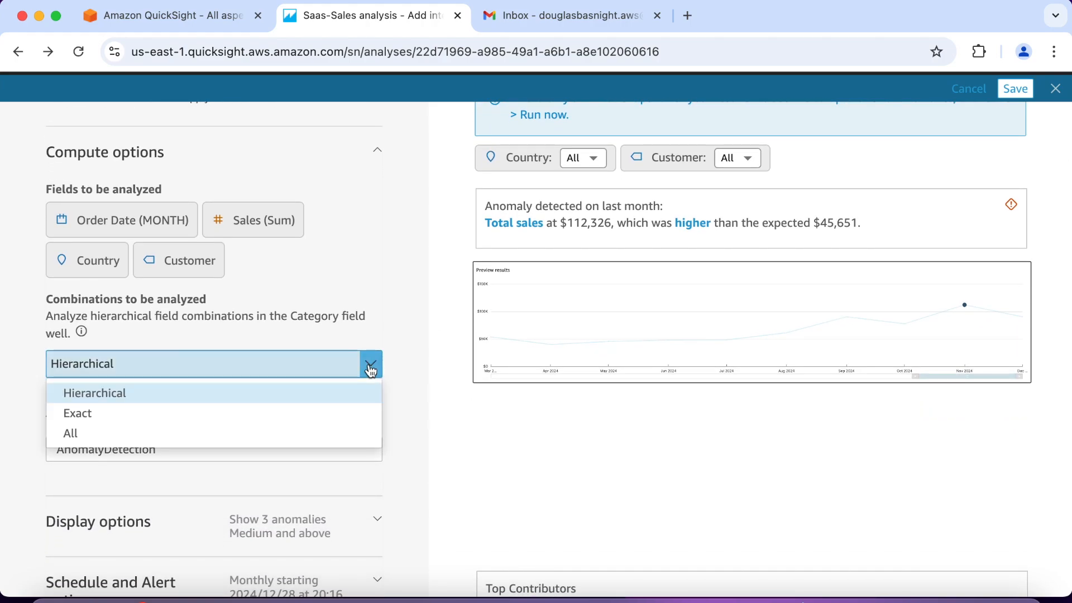
click(403, 373)
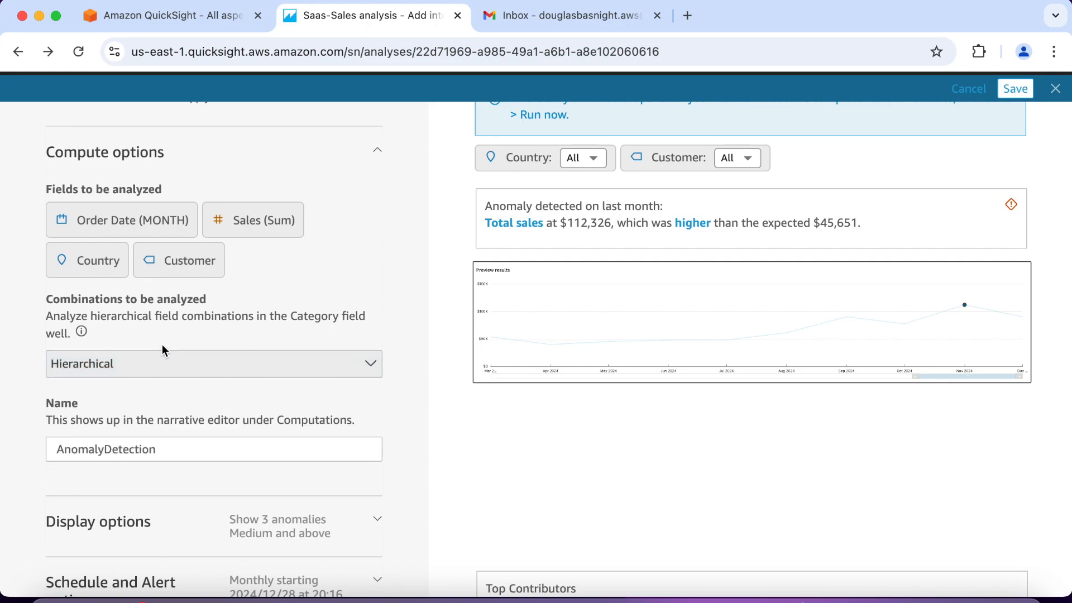
mouse_move(81, 332)
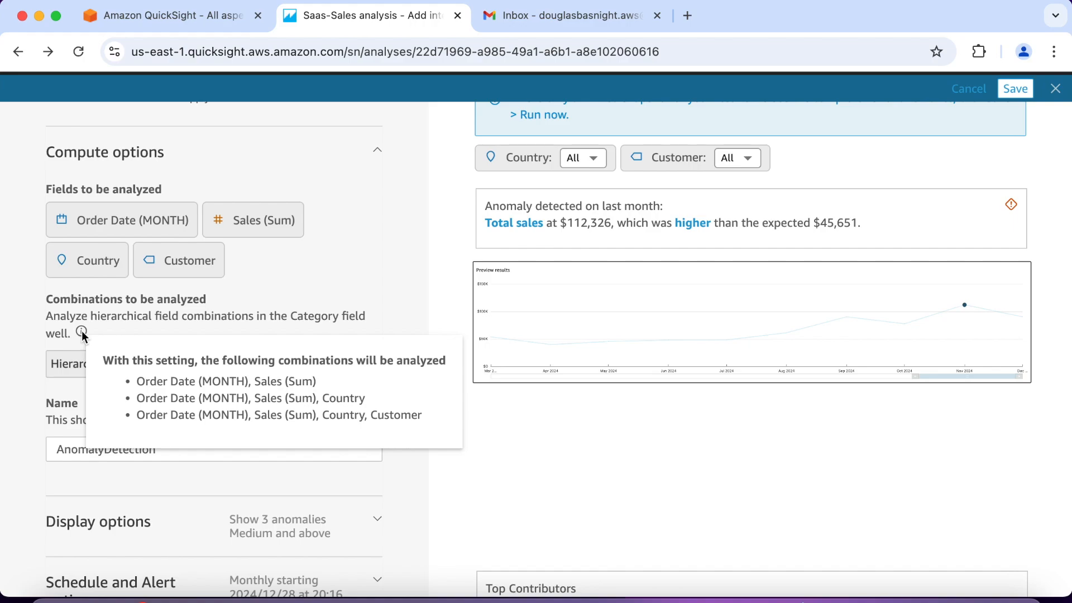
scroll(129, 329, down, 1)
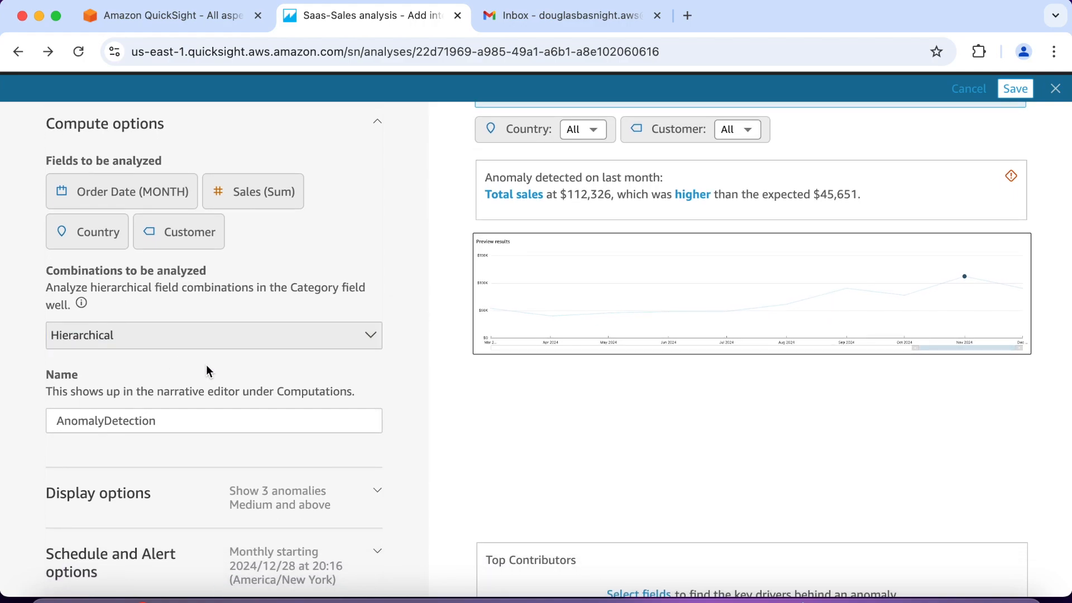
scroll(206, 369, down, 1)
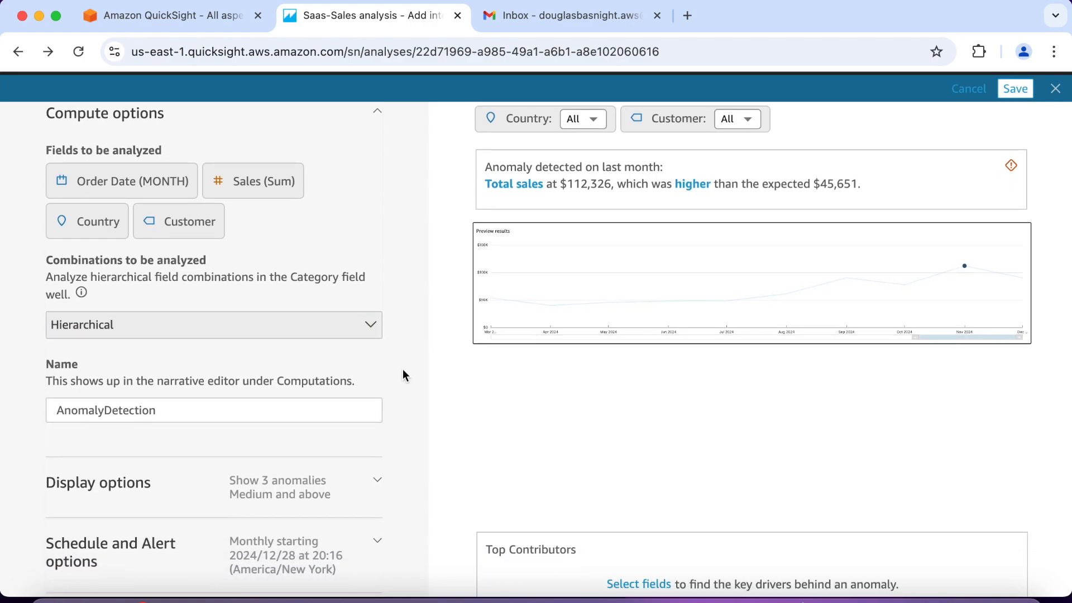
click(369, 332)
click(230, 395)
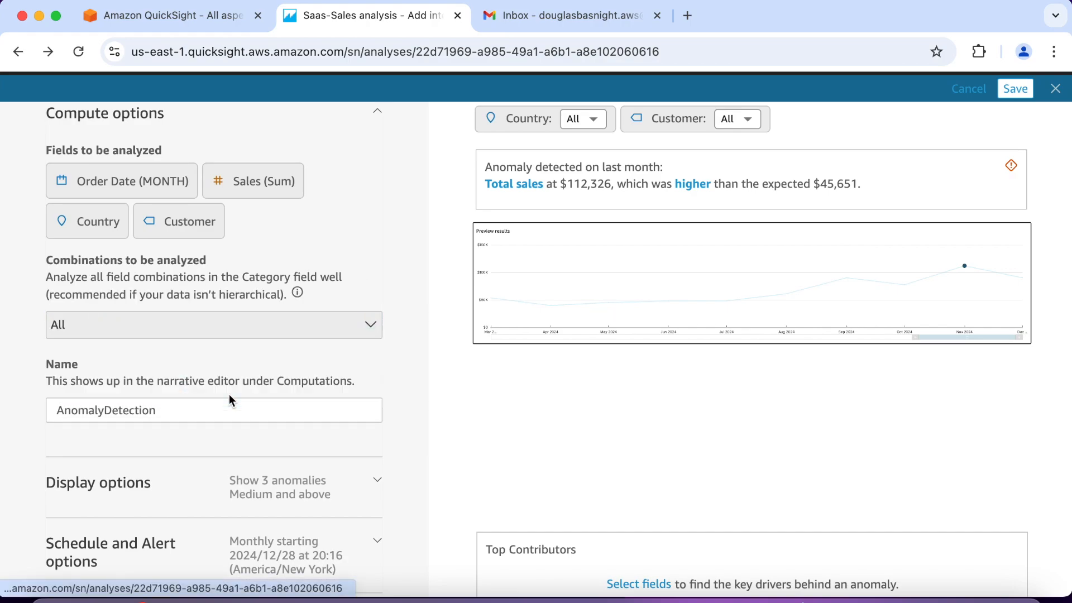
Step: Select Contact Name, Country and Product as the top contributor fields of the anomaly detection
scroll(409, 391, down, 3)
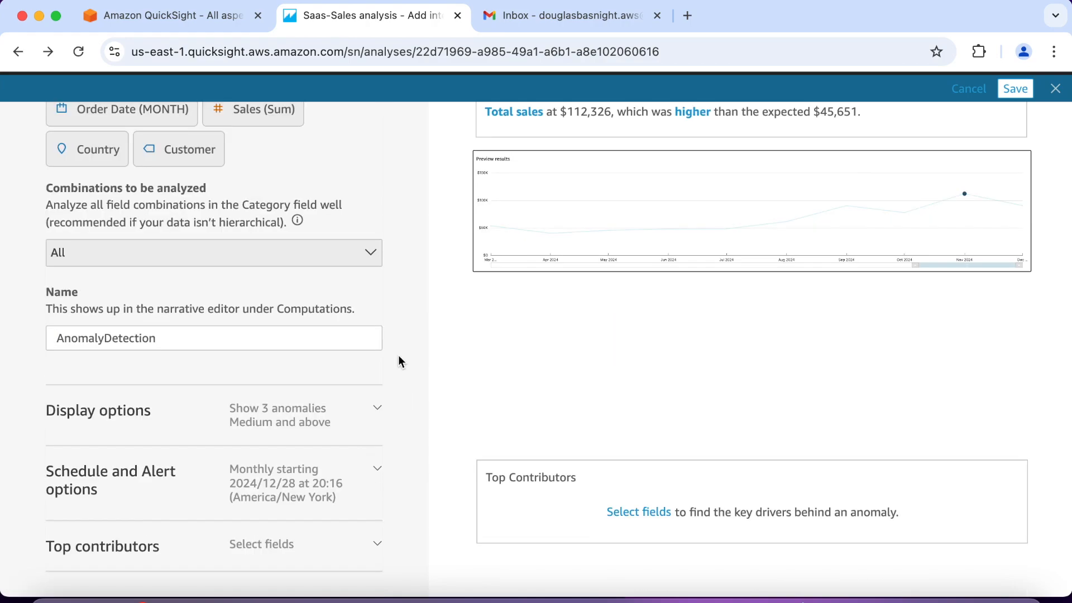
click(378, 544)
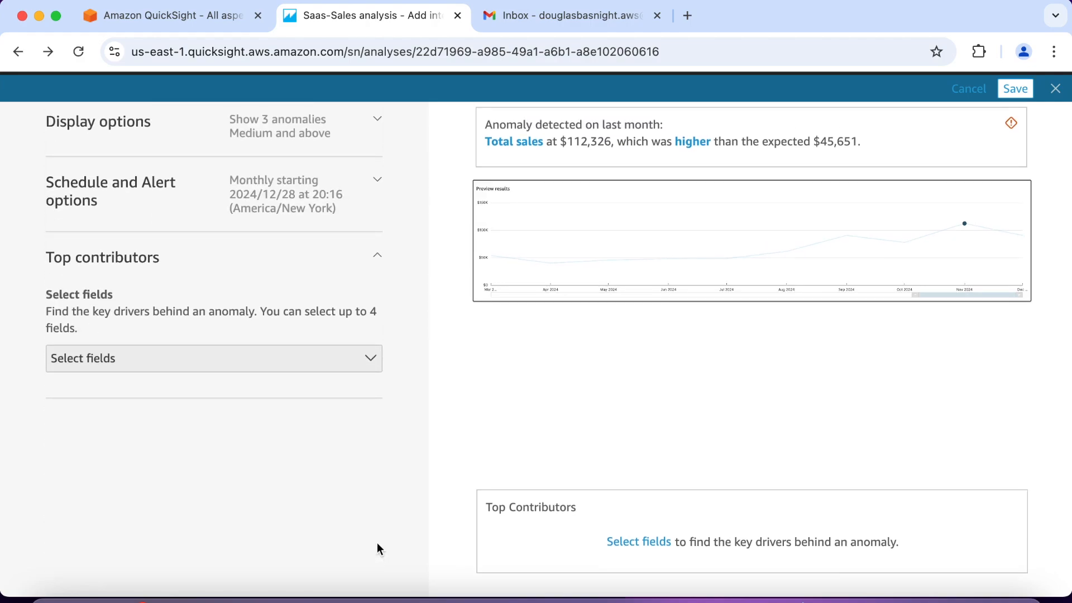
click(370, 360)
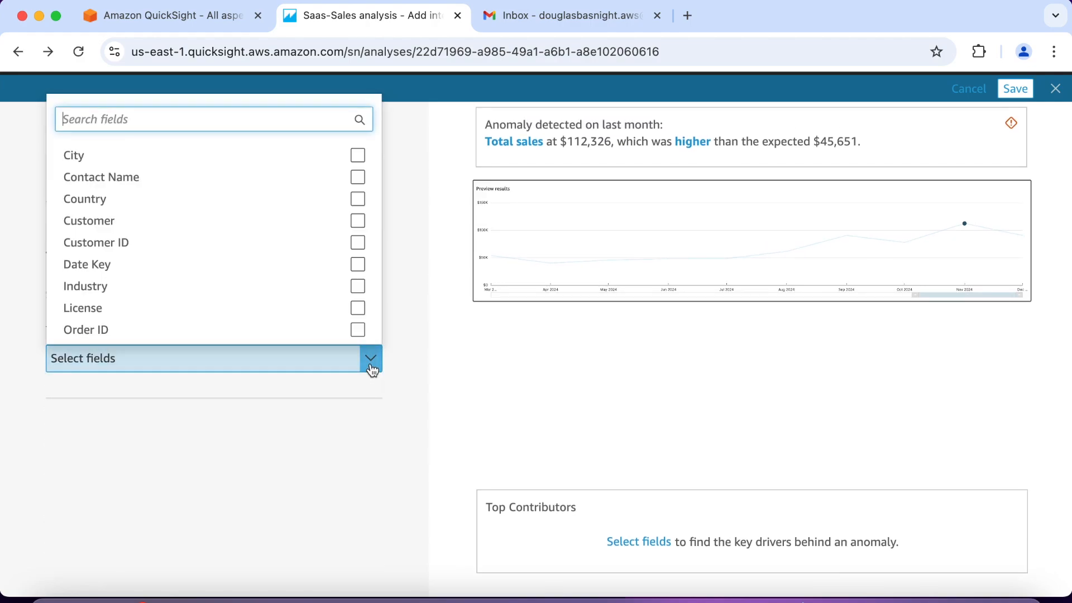
click(357, 178)
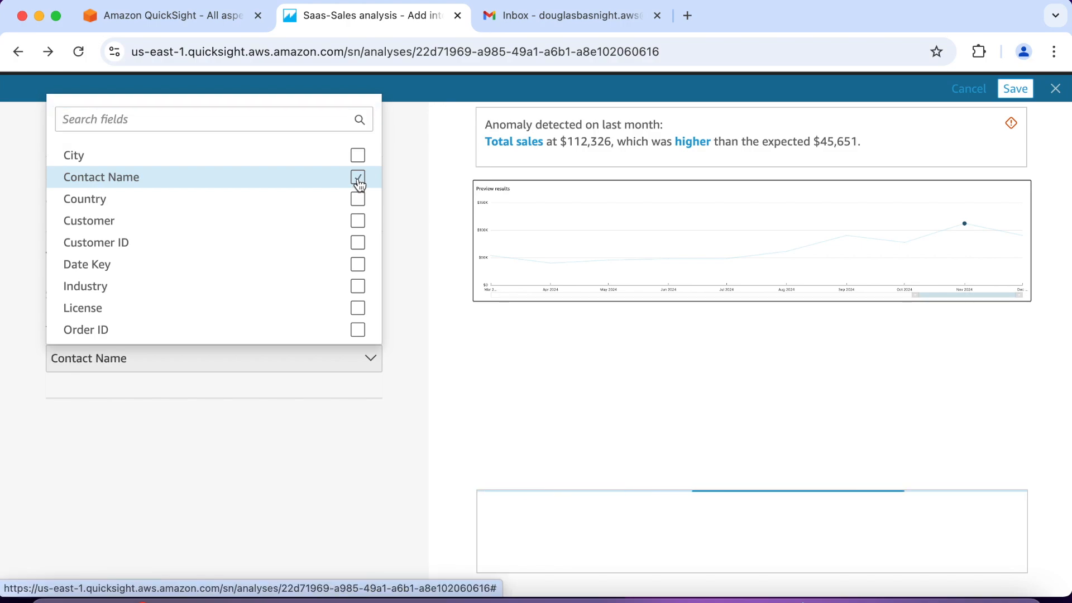
click(358, 200)
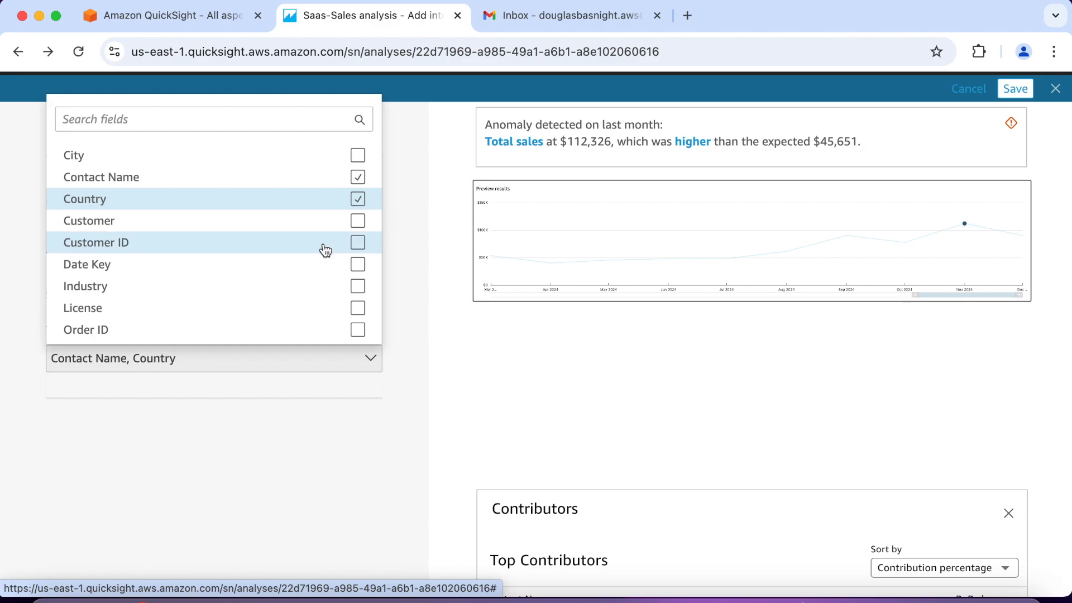
scroll(323, 249, down, 2)
click(358, 302)
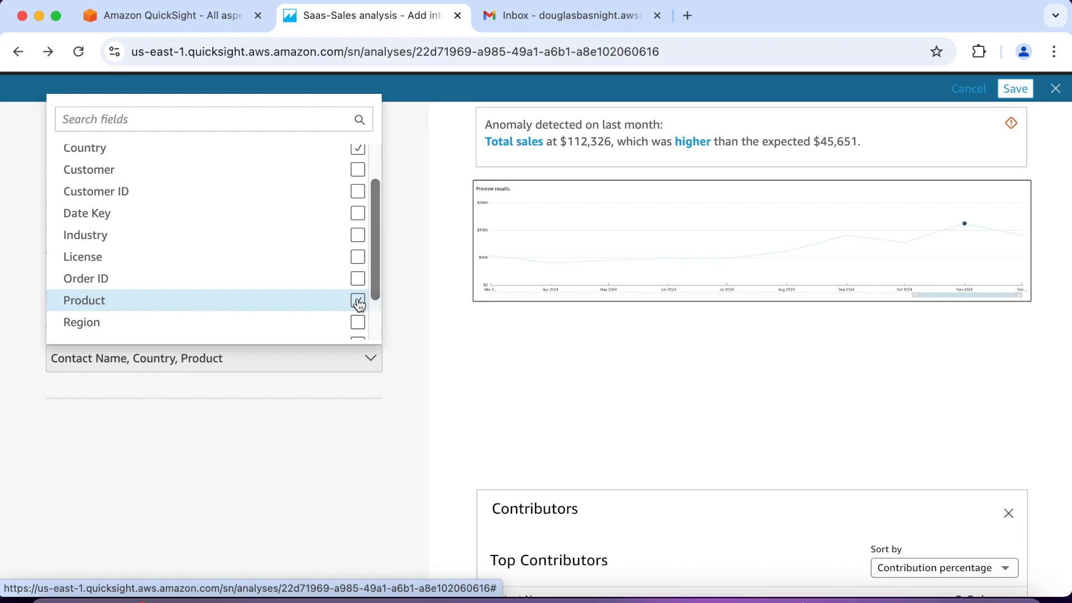
Step: Review the contributors and anomaly preview, and save the anomaly detection configuration
scroll(588, 378, down, 2)
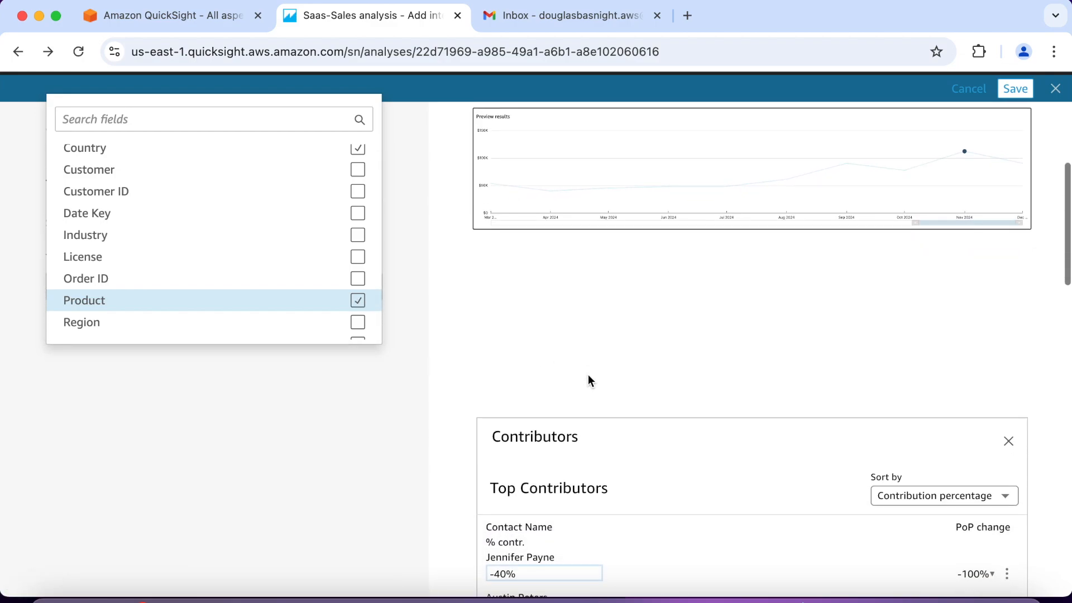
scroll(589, 380, down, 2)
scroll(589, 380, up, 5)
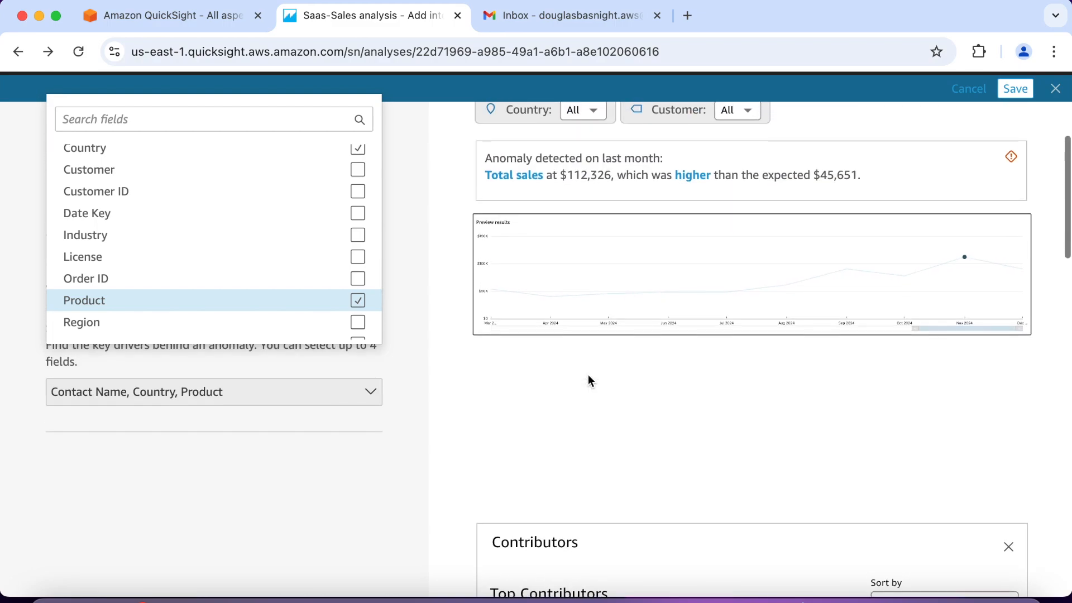
scroll(587, 374, up, 2)
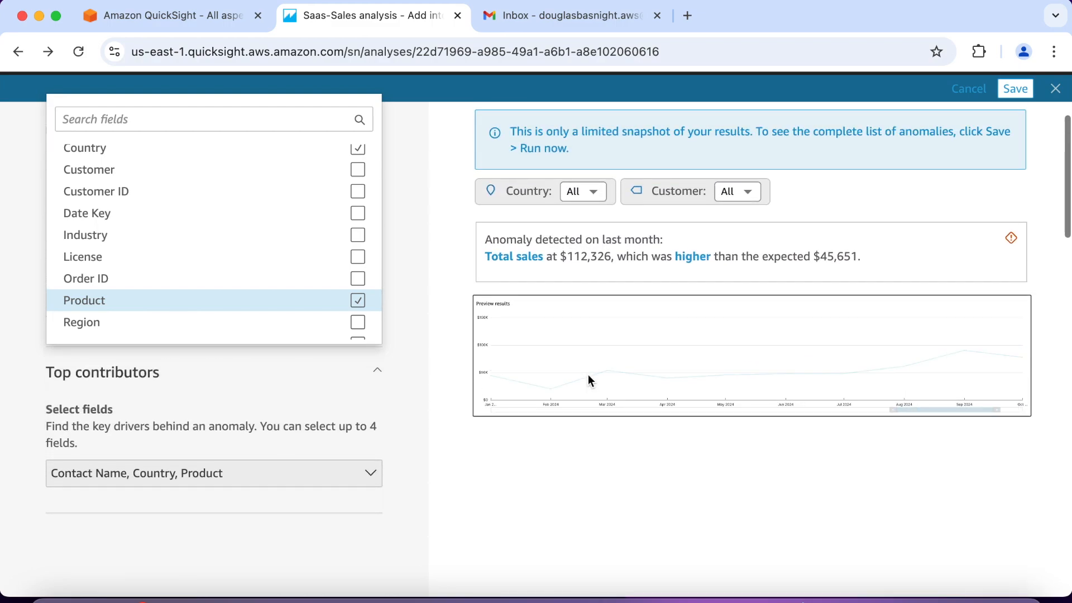
scroll(588, 380, up, 3)
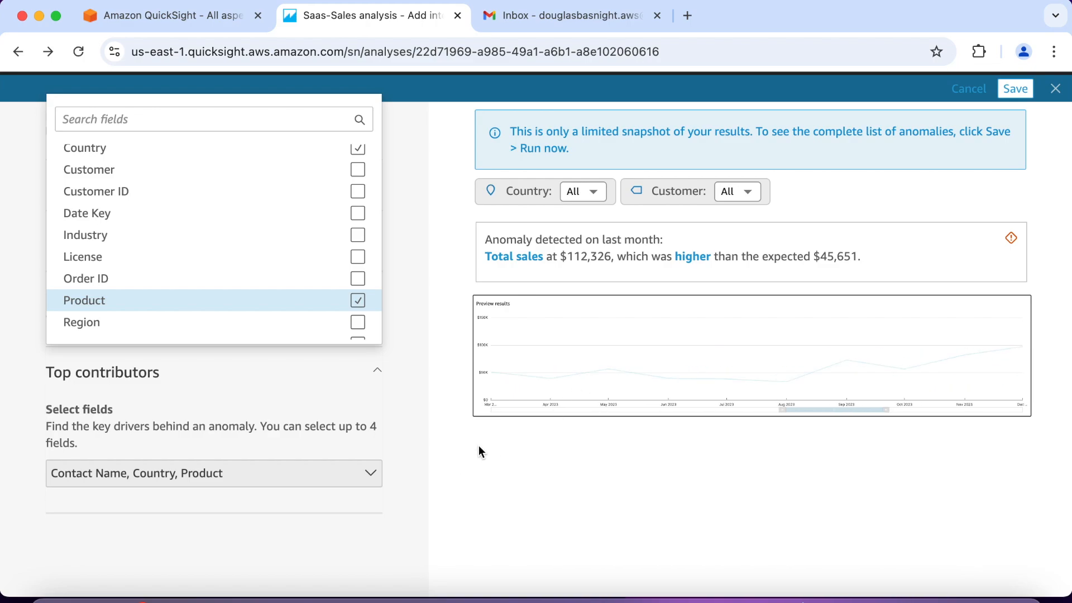
click(1019, 90)
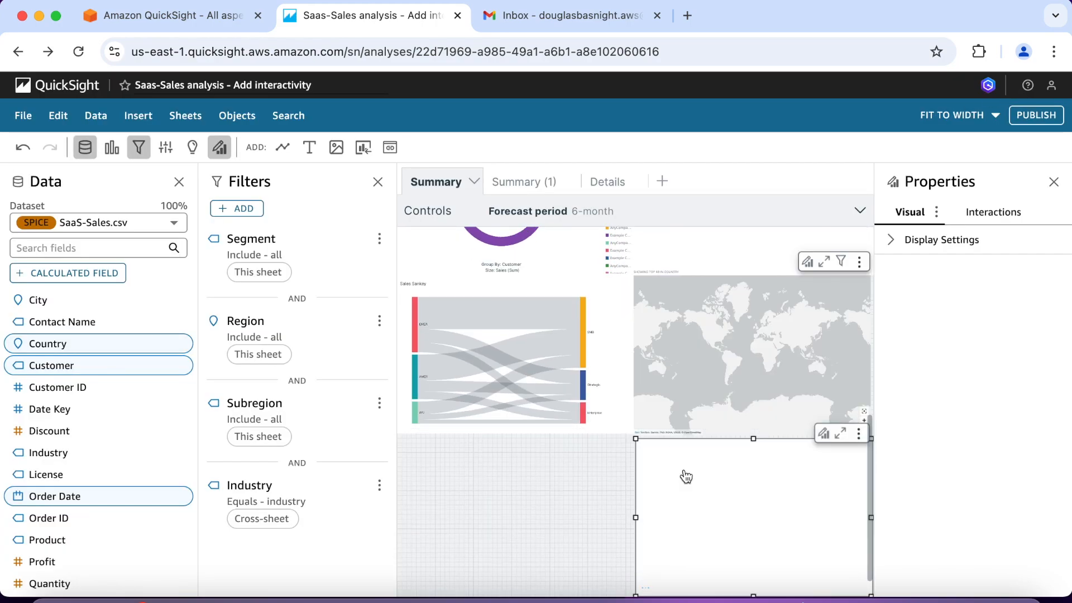
Step: Maximize the configured insight on the Summary sheet and run its anomaly detection
scroll(568, 507, down, 1)
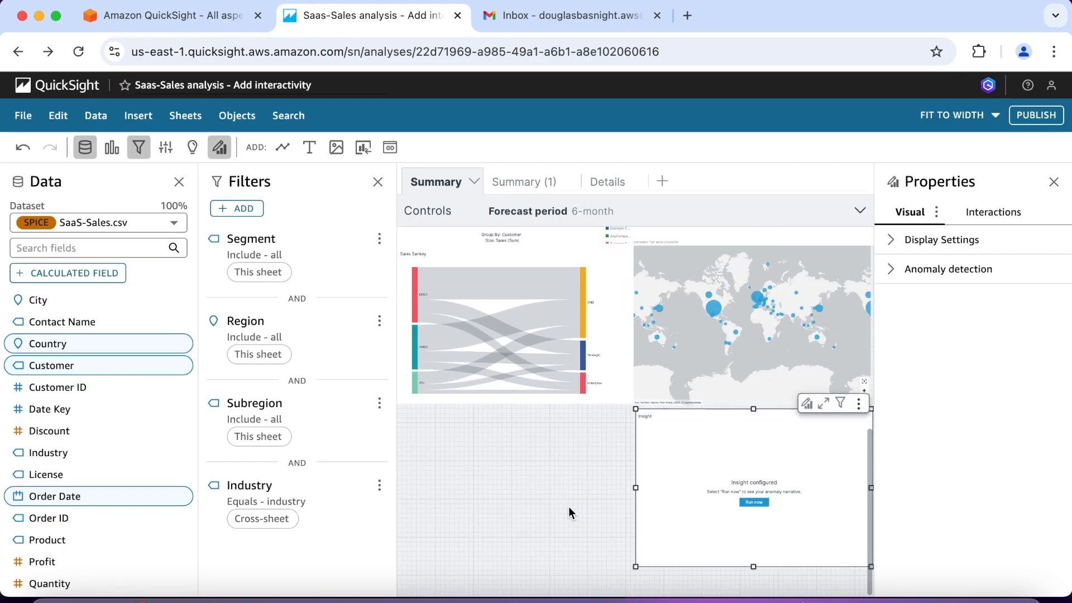
click(824, 404)
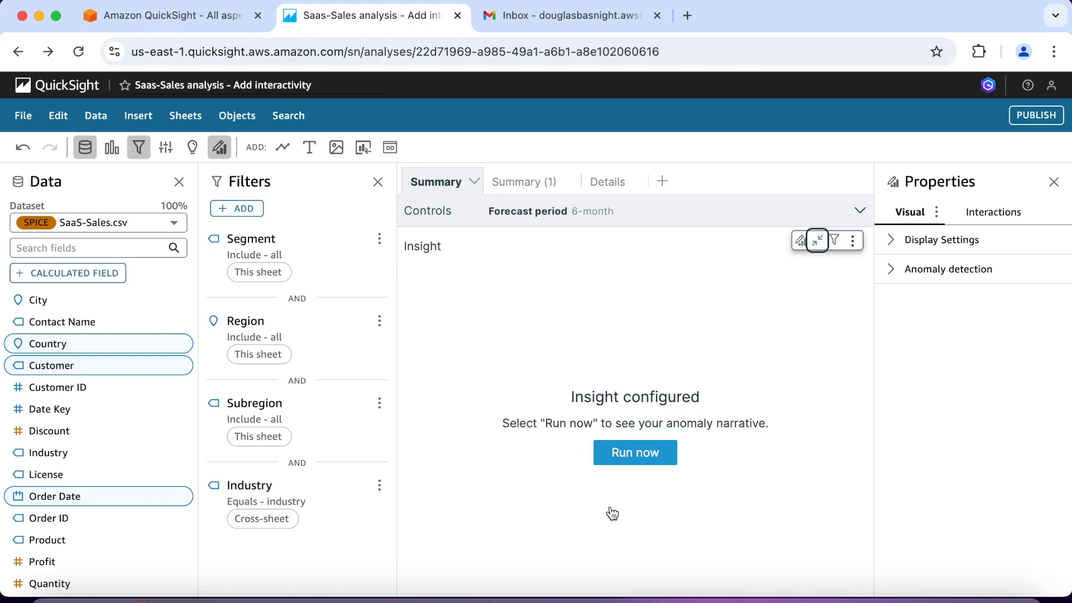
click(640, 455)
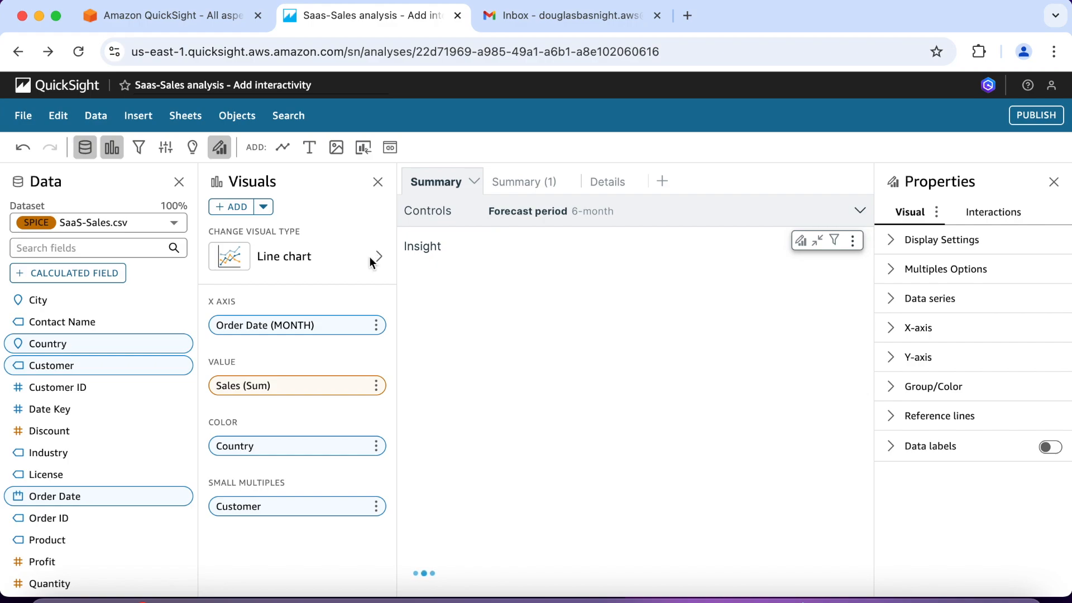
Step: Change the maximized line chart's visual type back to Insight and restore the insight to its normal size
click(378, 257)
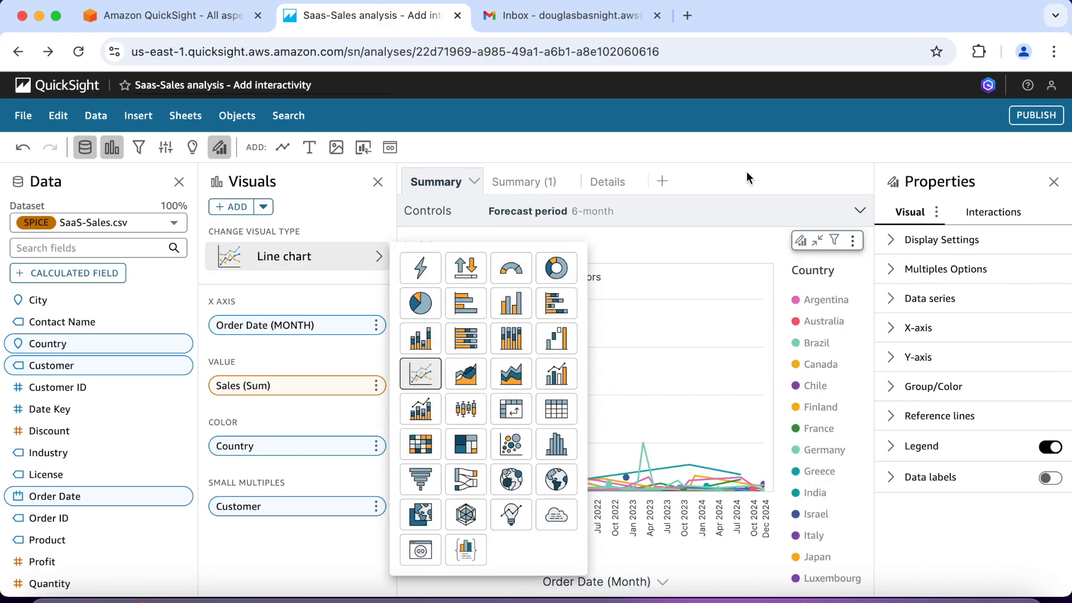
click(746, 245)
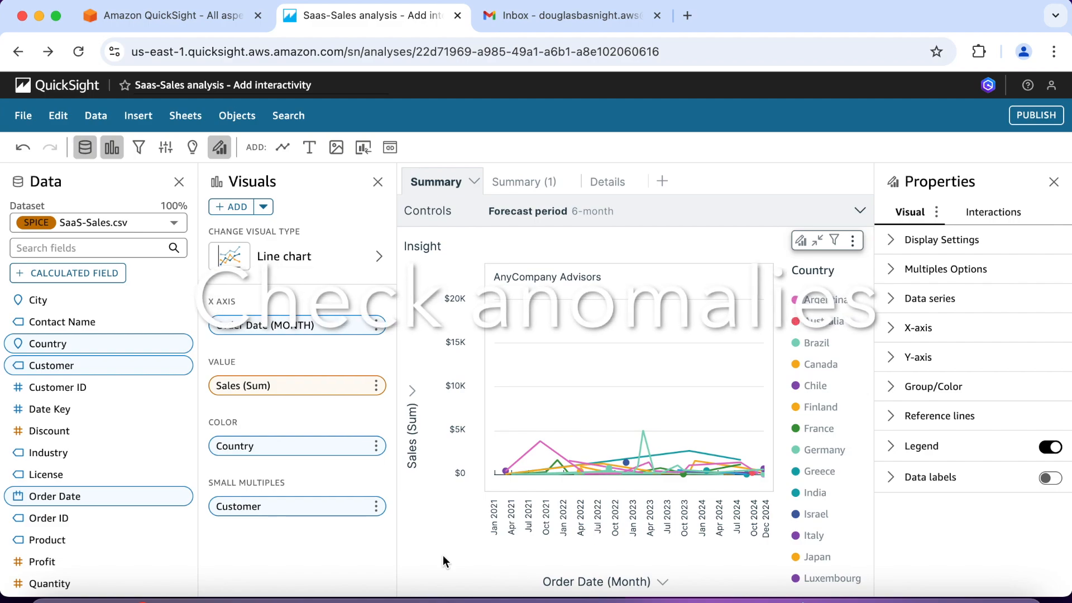
click(378, 267)
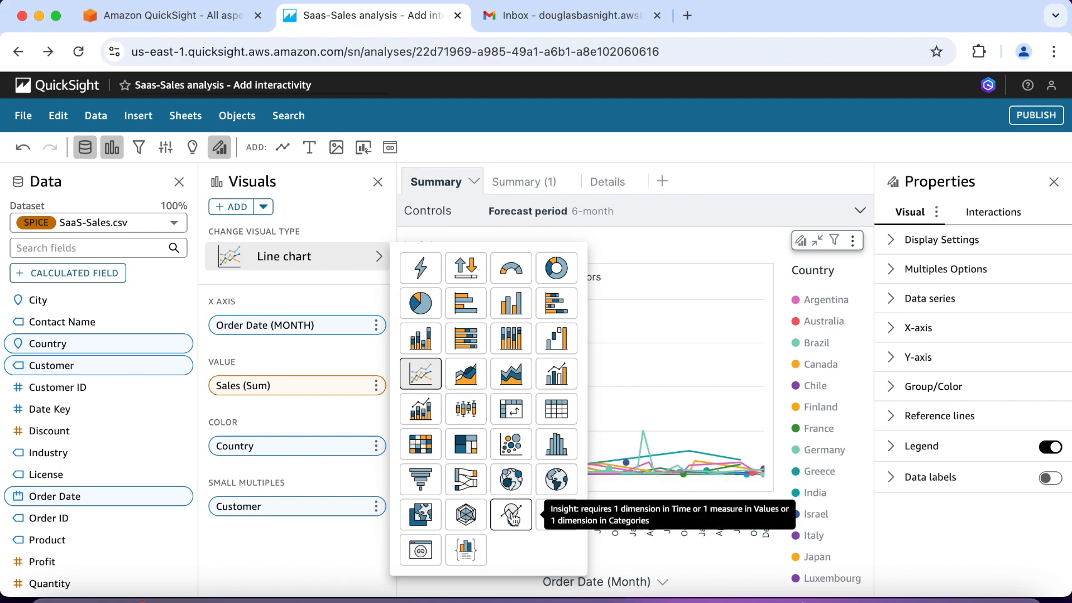
click(512, 518)
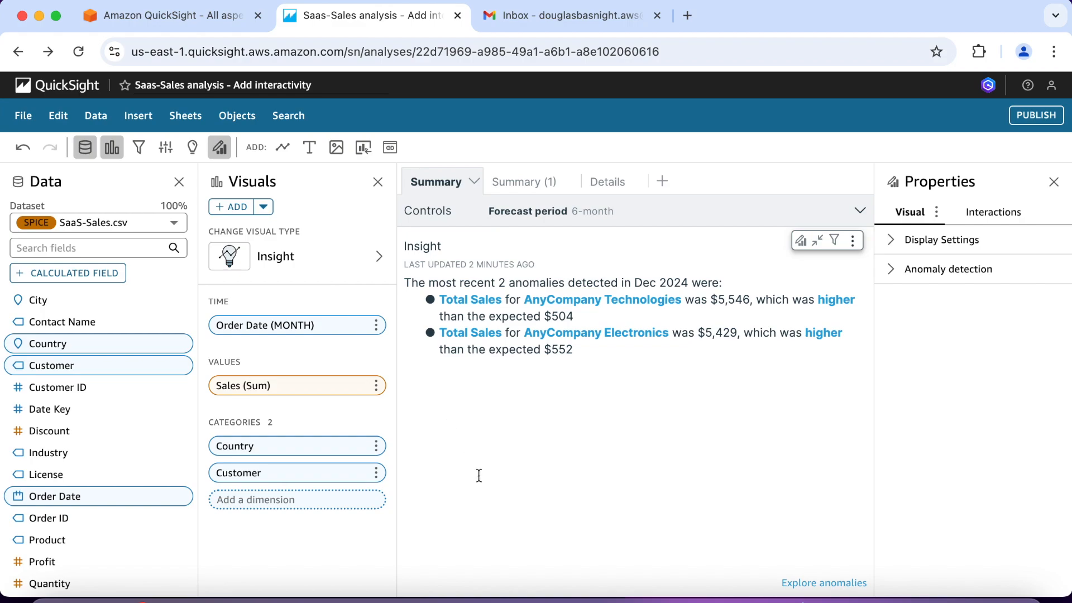
click(819, 242)
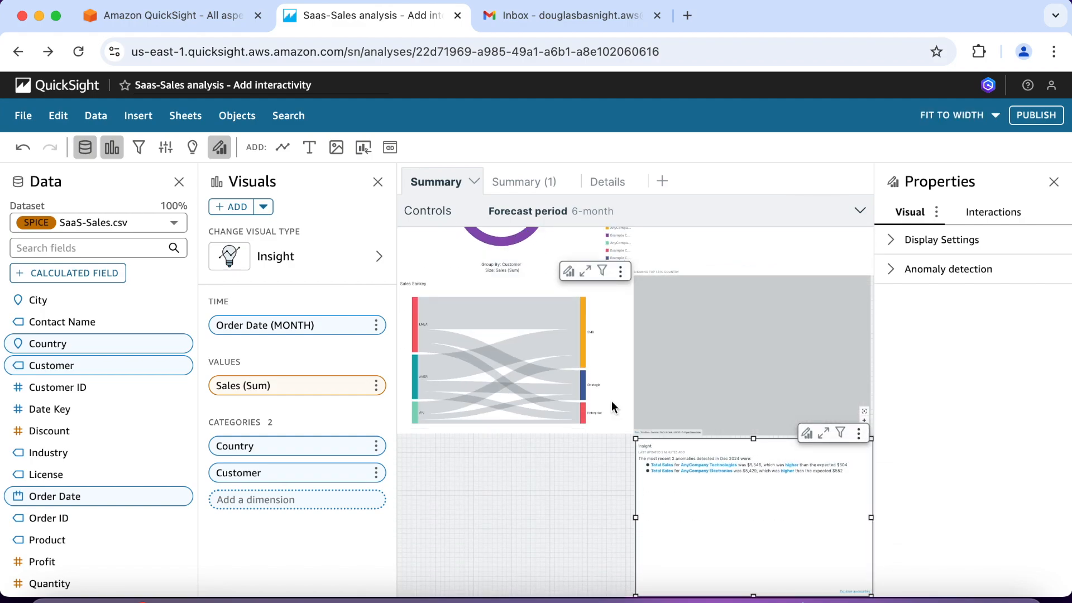
Step: Maximize the monthly sales trend and forecast line chart and start analyzing contributions to Sales for Sep 2022
scroll(611, 401, up, 3)
scroll(612, 401, up, 5)
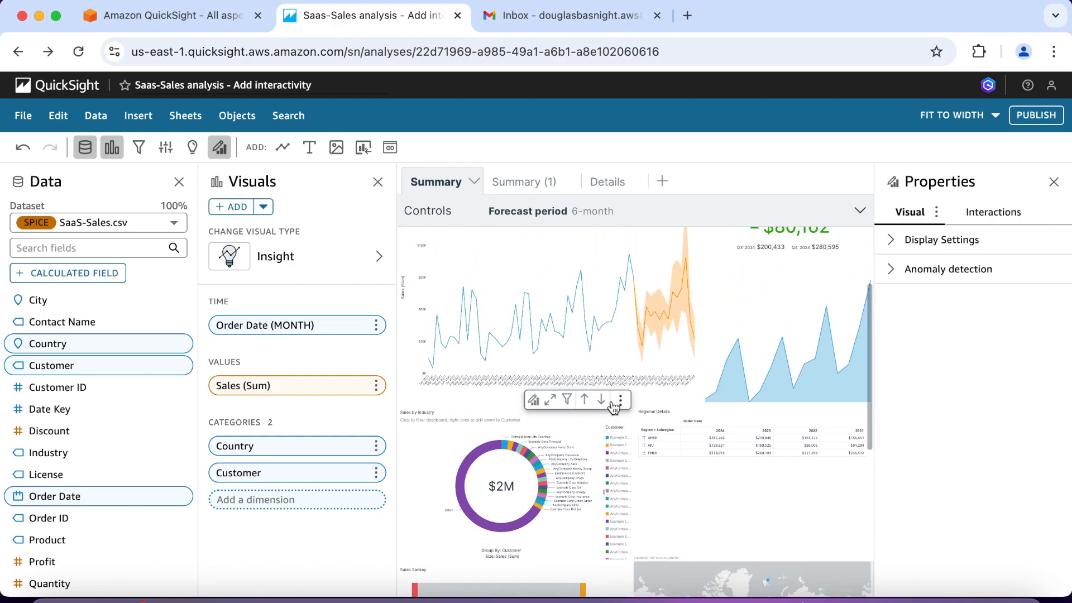
click(534, 397)
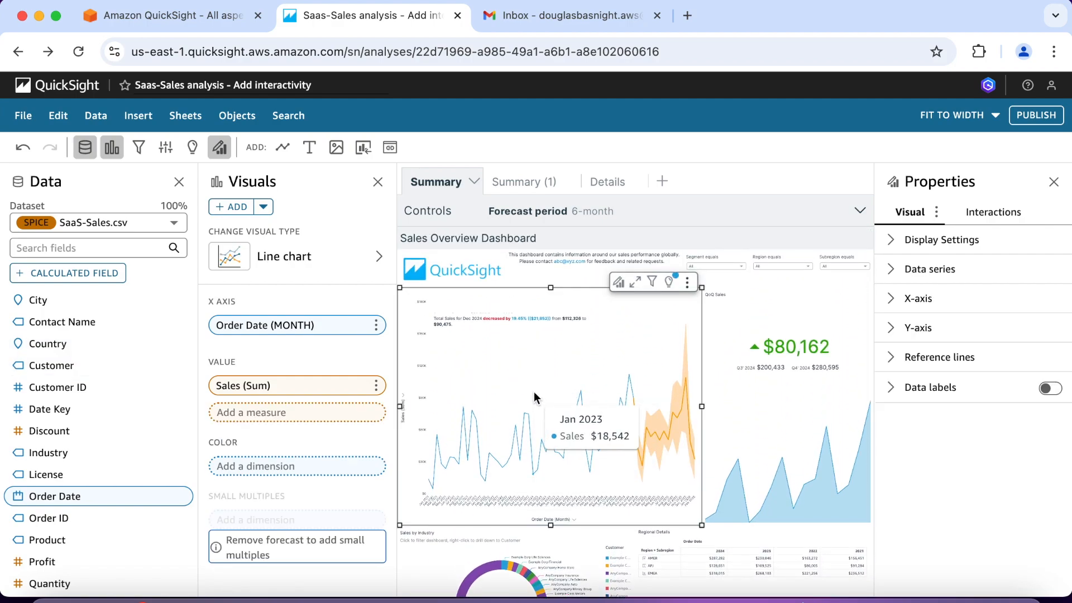
click(634, 284)
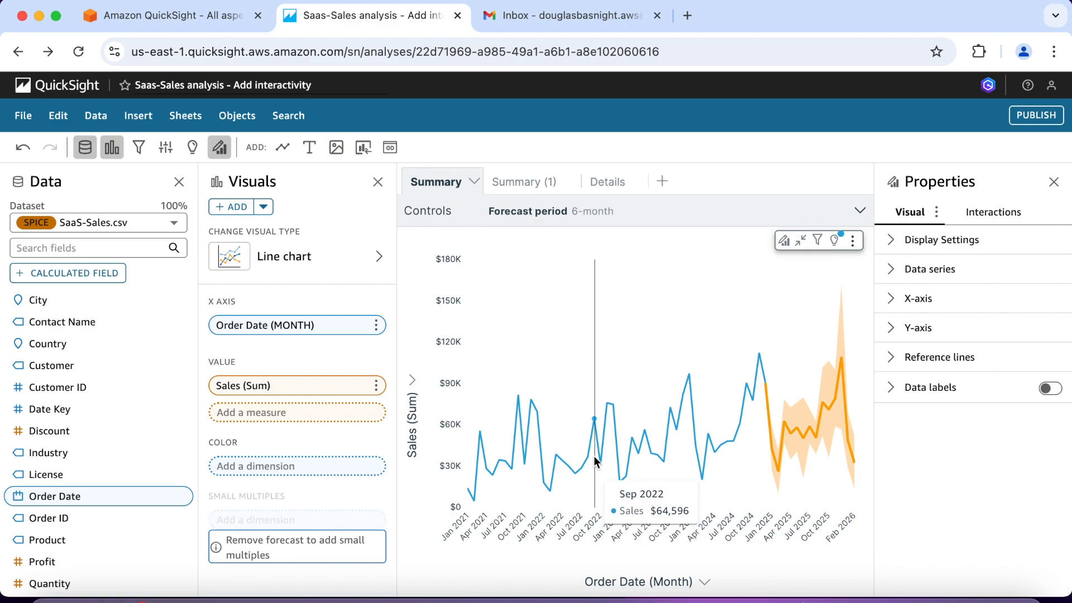
click(595, 424)
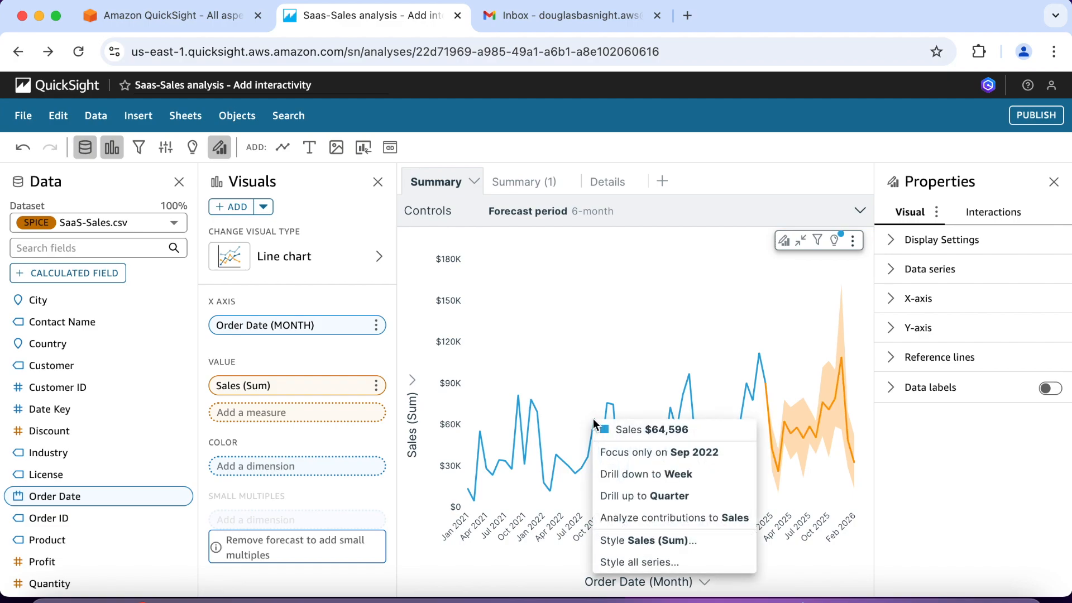
click(635, 518)
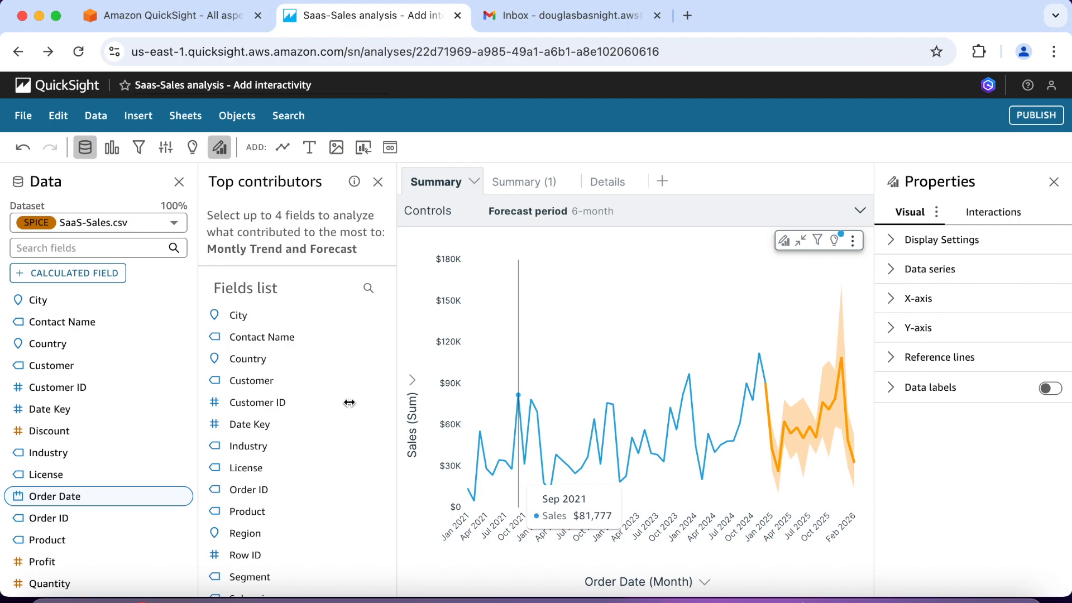
Step: Select Country and Product as the top contributor fields and run the contribution analysis
click(268, 366)
scroll(268, 437, down, 2)
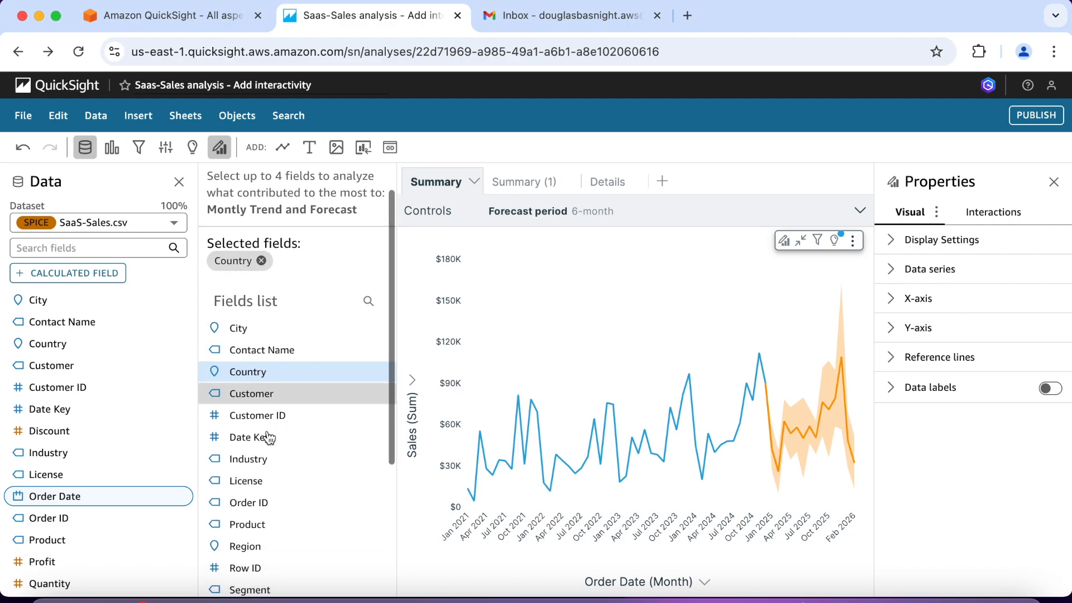
click(271, 510)
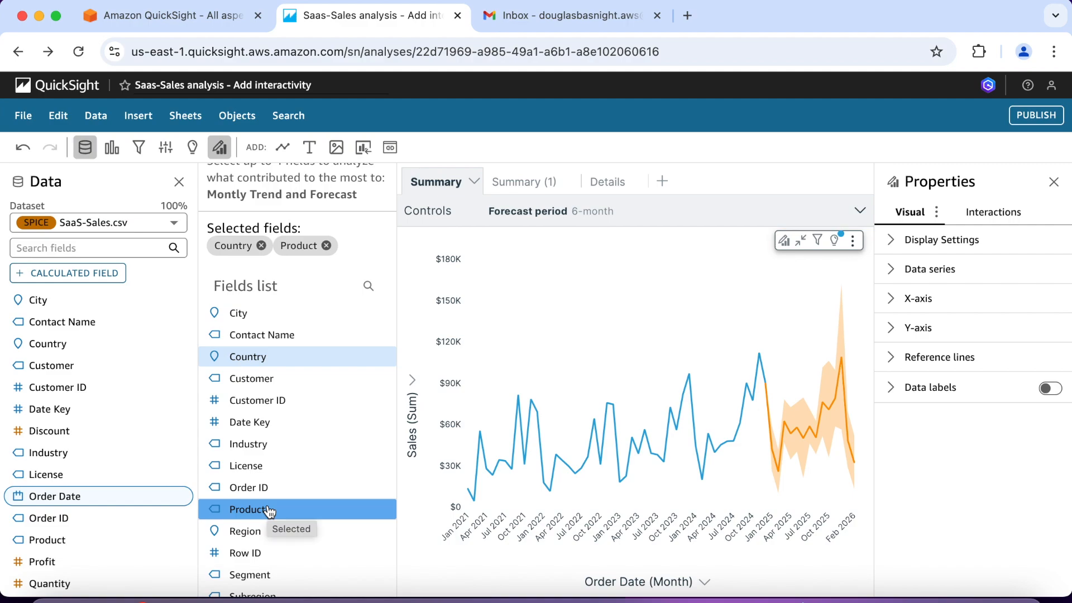
scroll(270, 512, down, 7)
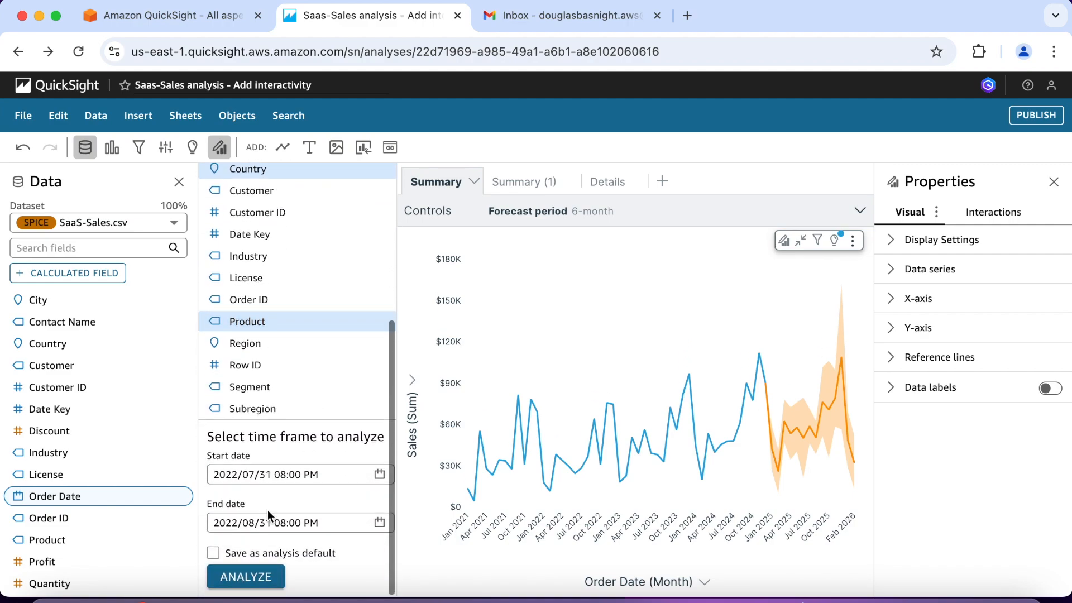
click(262, 571)
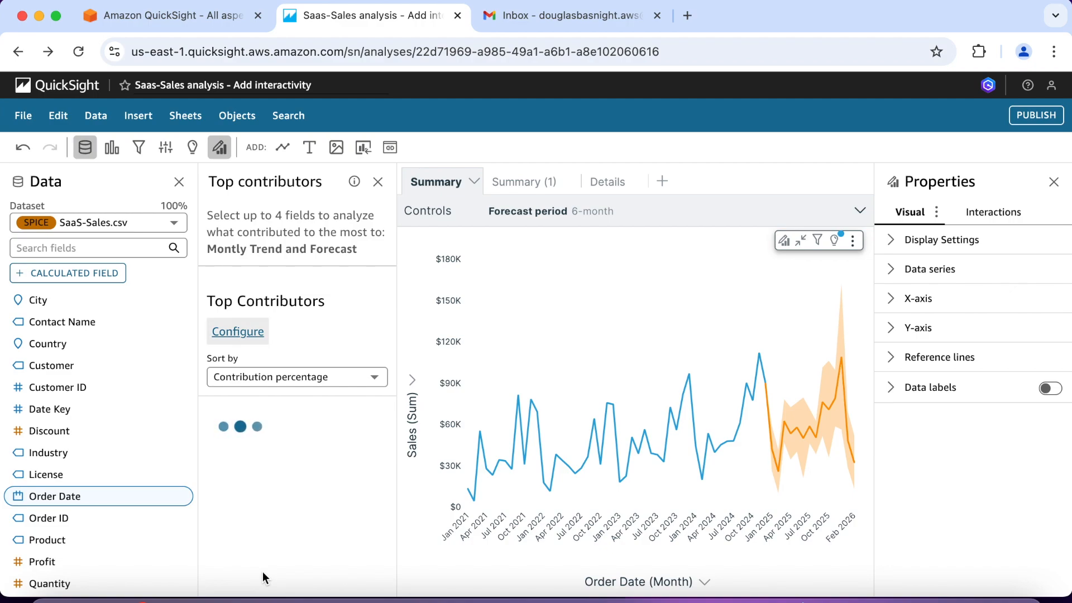
Step: Examine the top contributors by country and product, including their contribution percentages and period-over-period changes
mouse_move(327, 501)
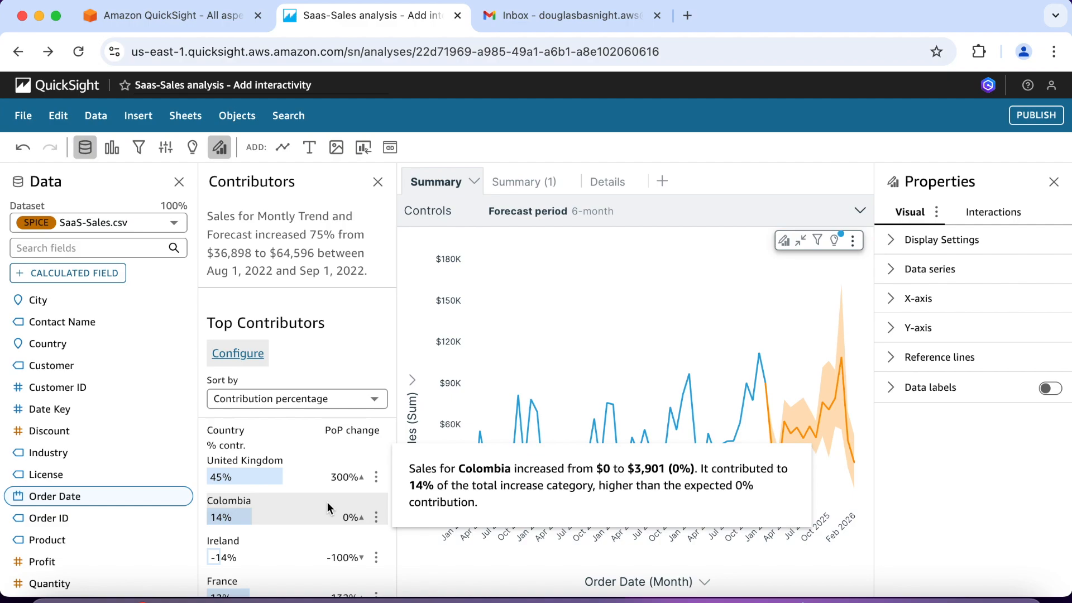
scroll(327, 507, down, 2)
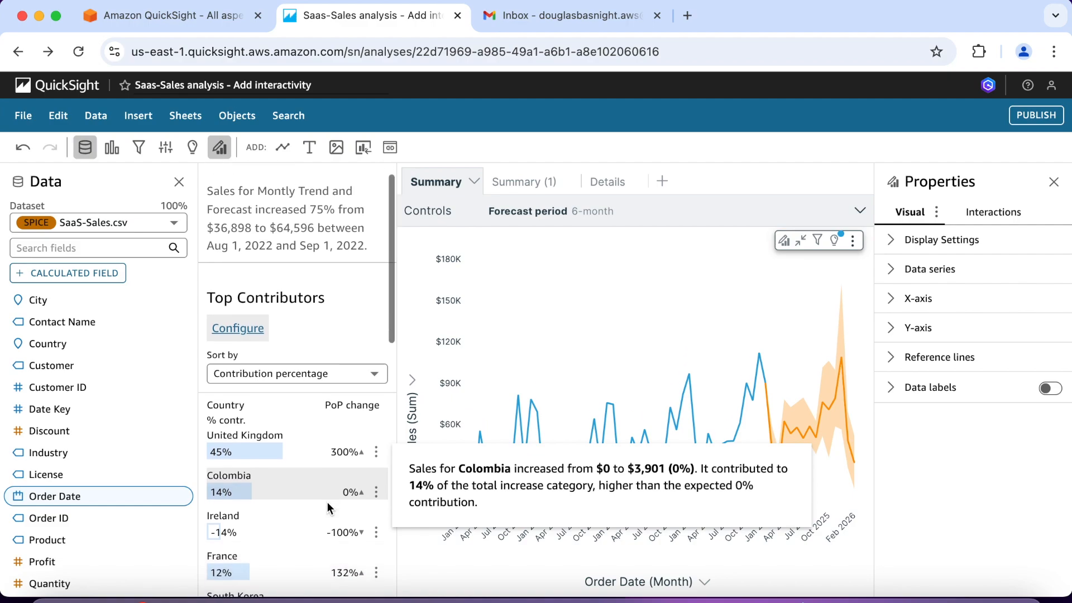
mouse_move(297, 416)
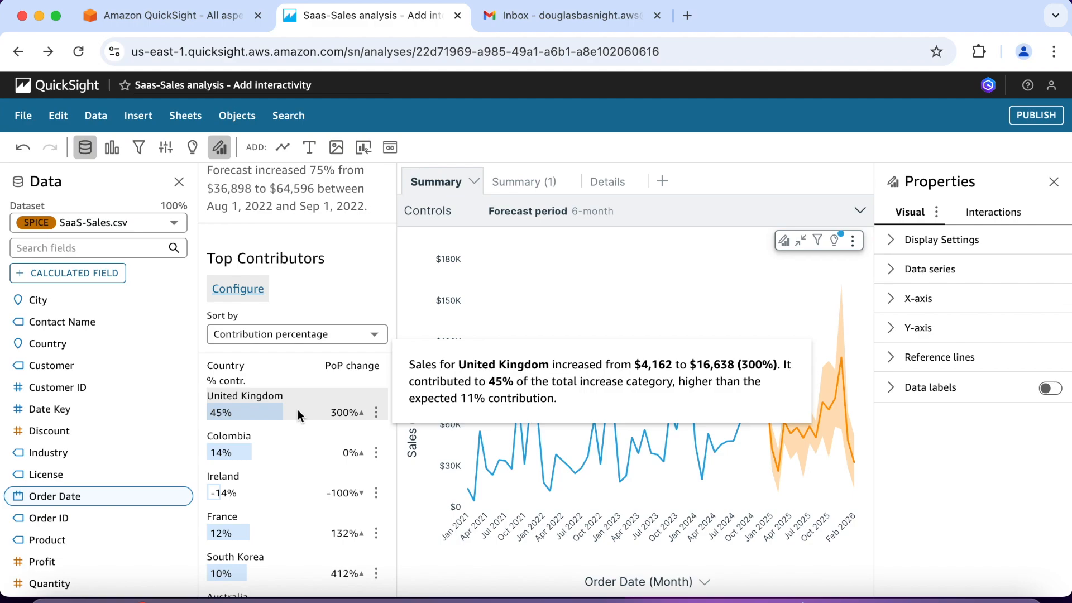
scroll(297, 410, down, 2)
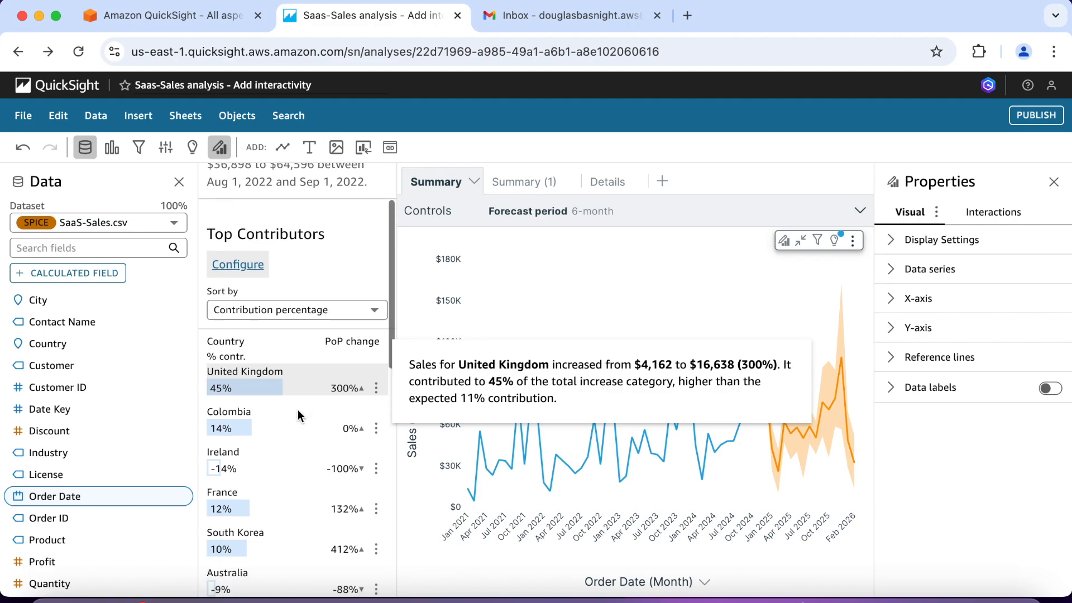
mouse_move(289, 517)
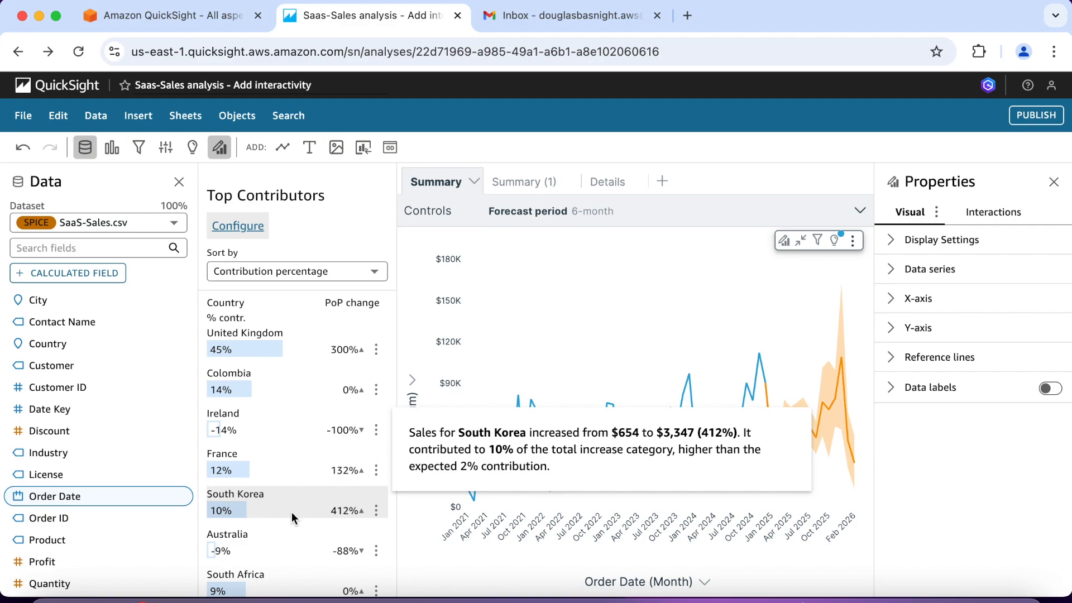
scroll(291, 512, down, 6)
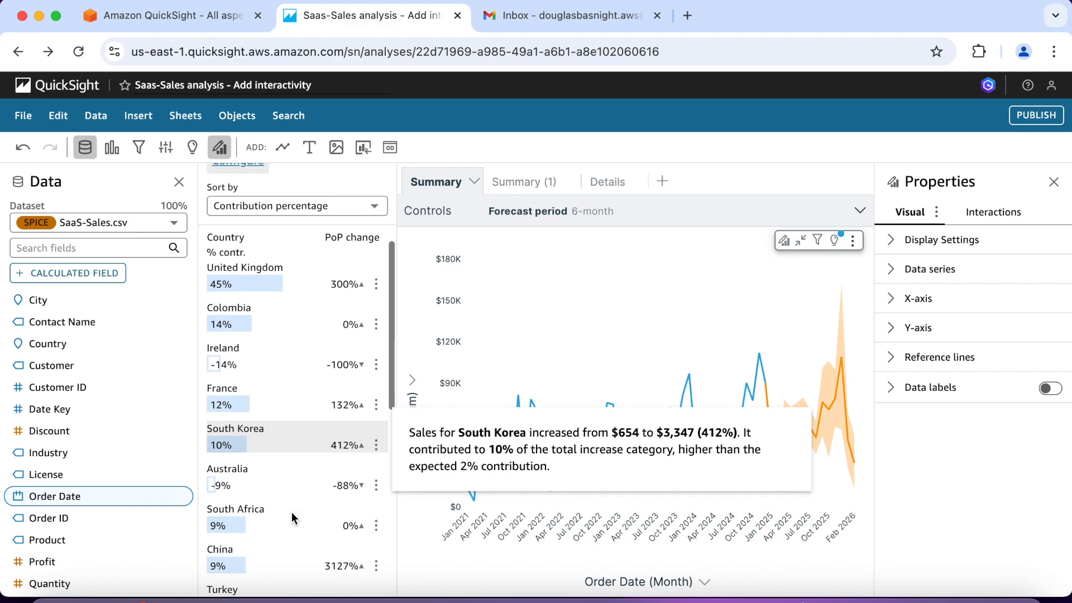
scroll(292, 512, down, 2)
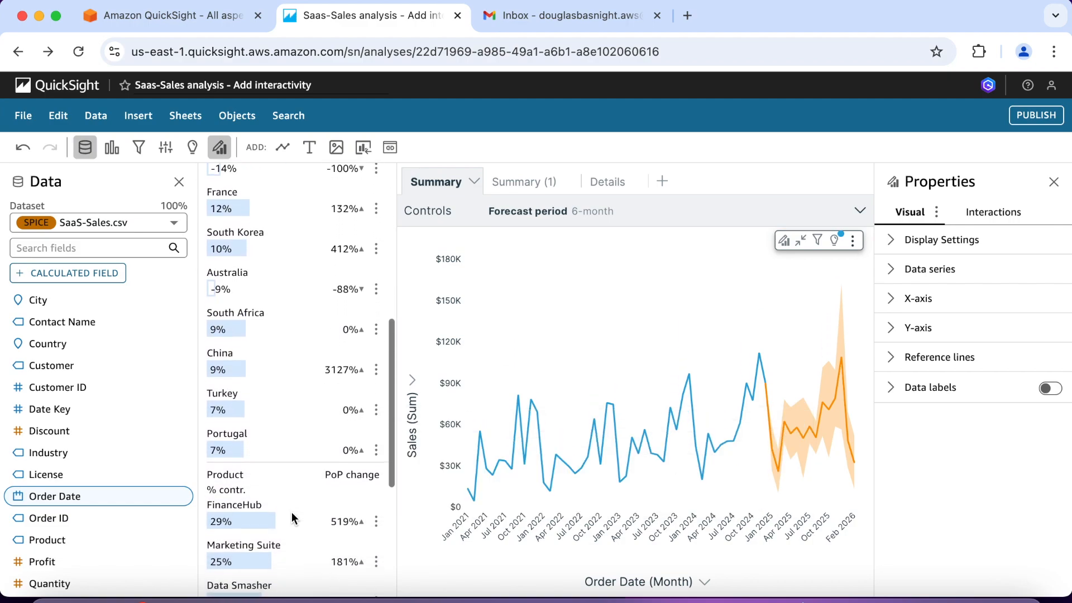
scroll(291, 512, down, 2)
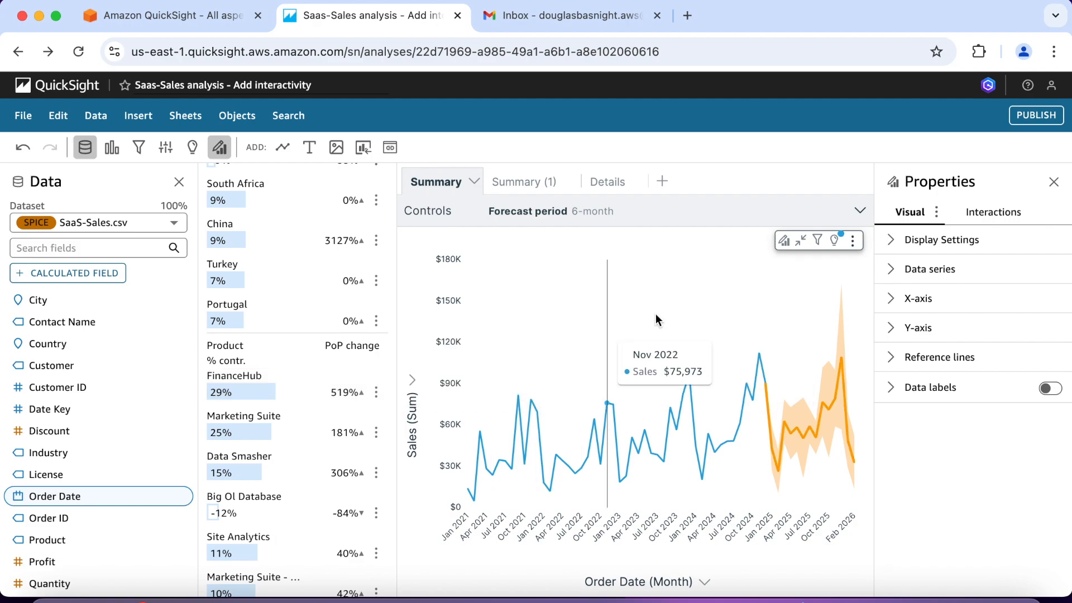
Step: Restore the forecast chart, maximize the anomaly insight below the map and explore its detected anomalies
click(800, 244)
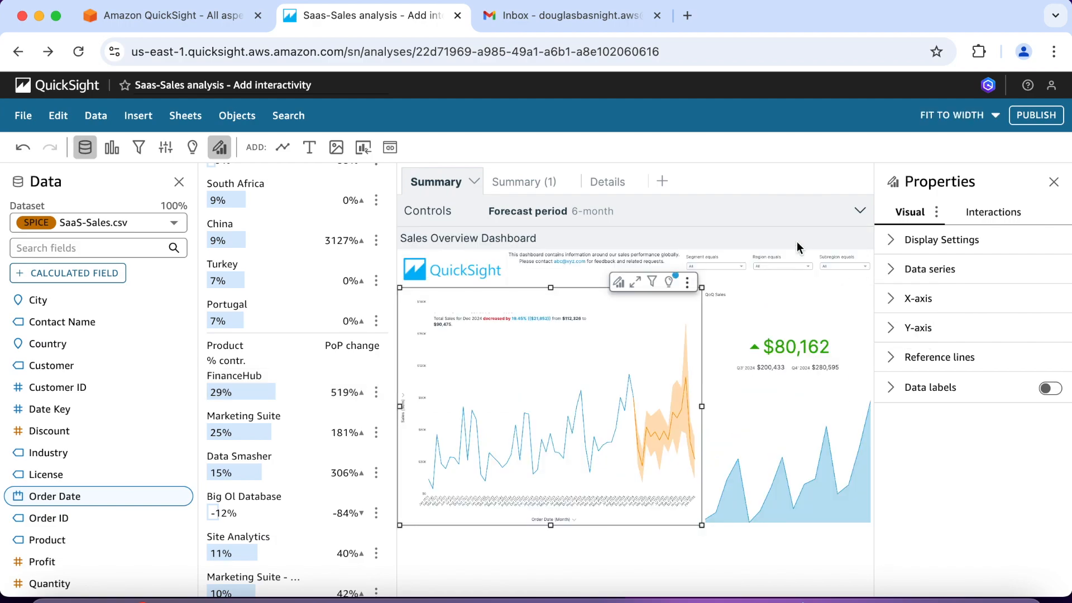
scroll(698, 390, down, 10)
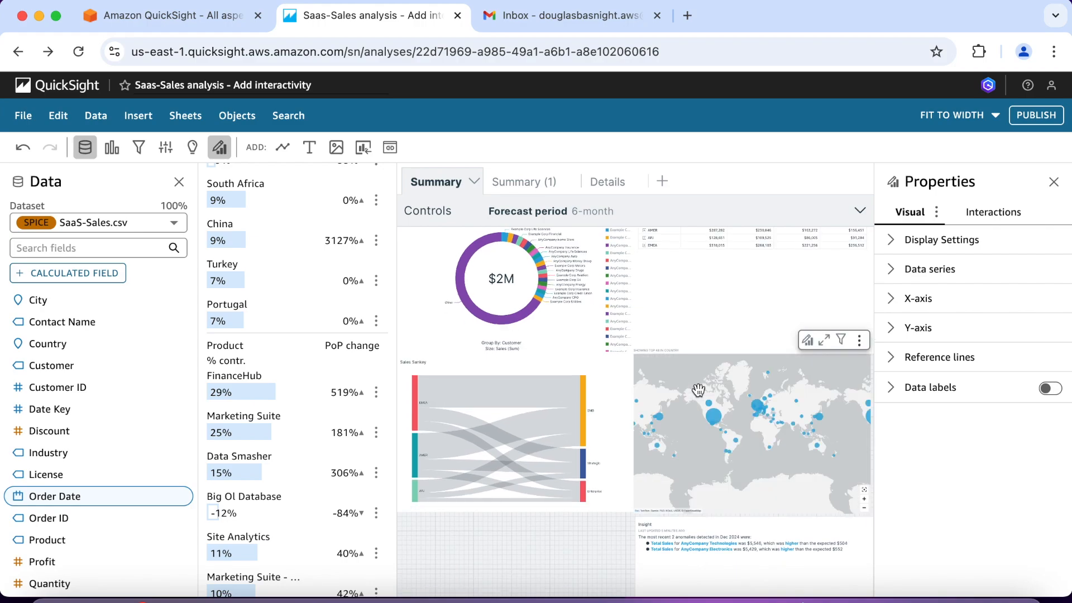
click(698, 390)
click(721, 566)
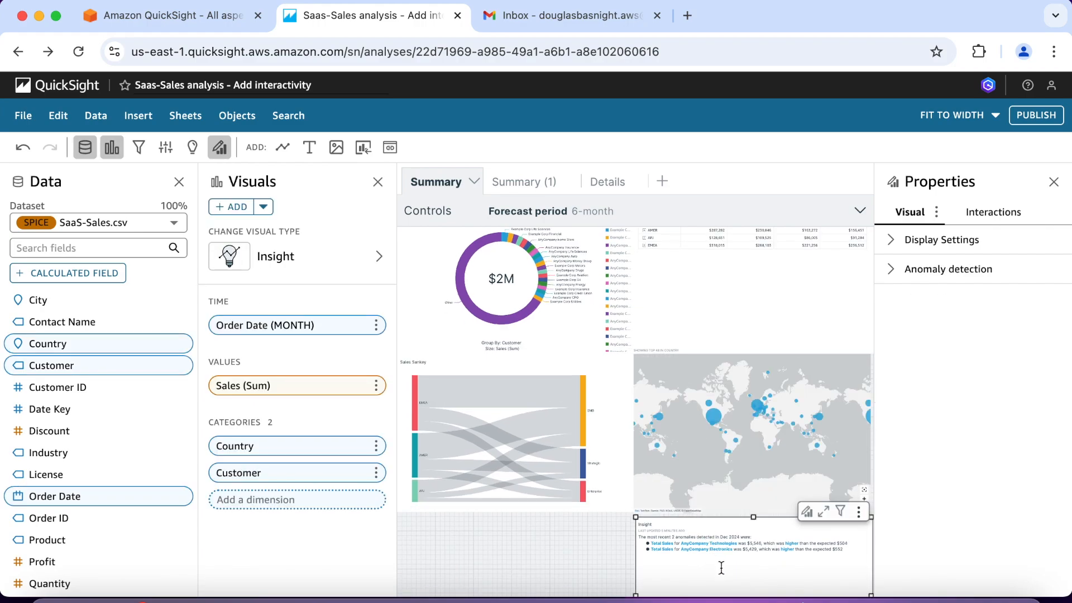
click(824, 511)
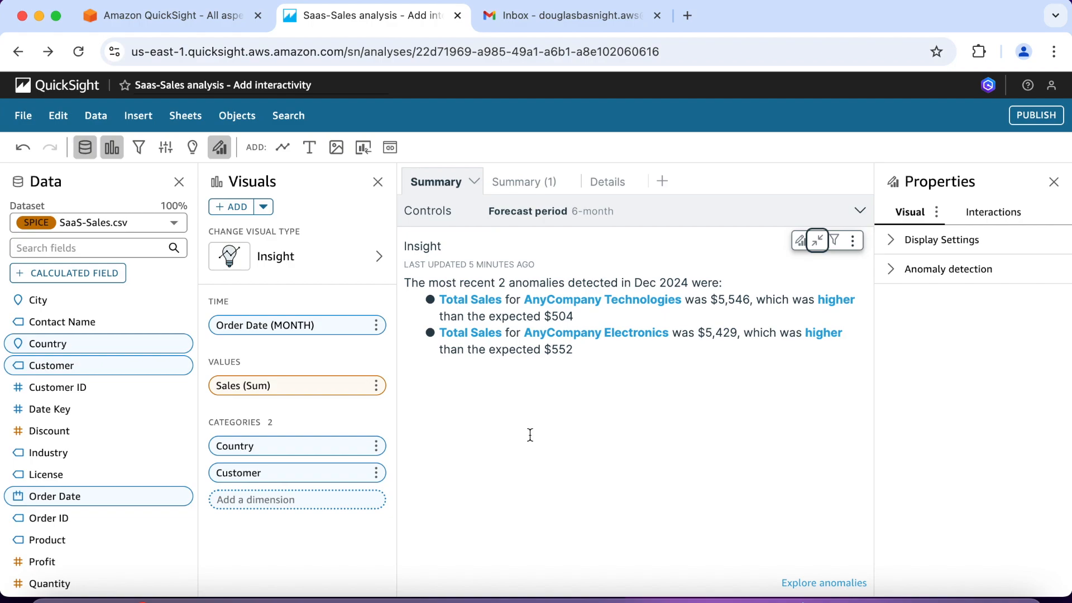
click(810, 584)
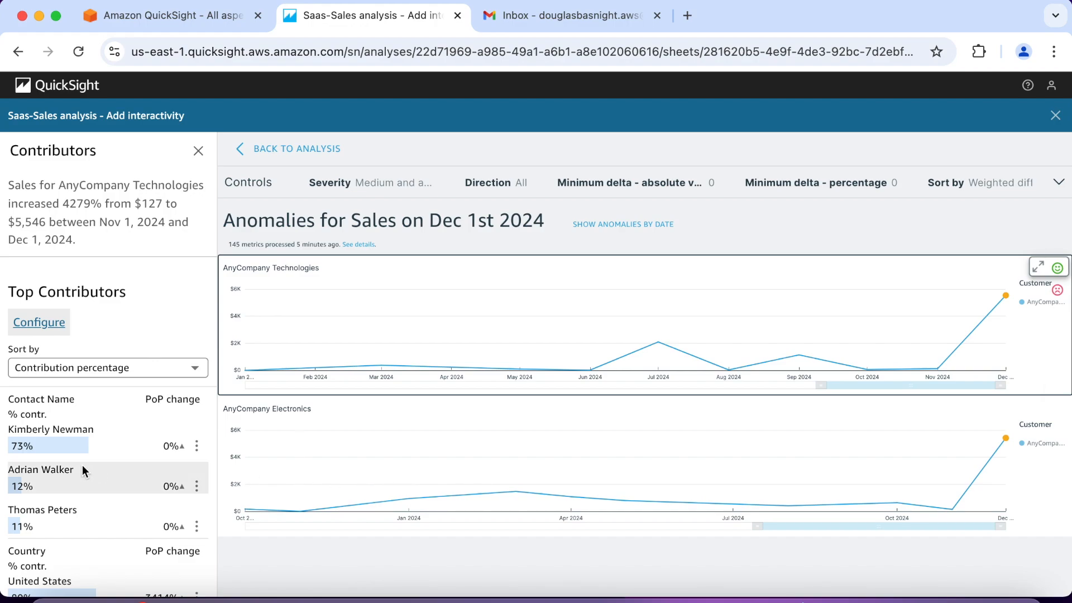
Step: Add City to the top contributor fields for the AnyCompany Technologies anomaly and rerun the analysis
mouse_move(82, 466)
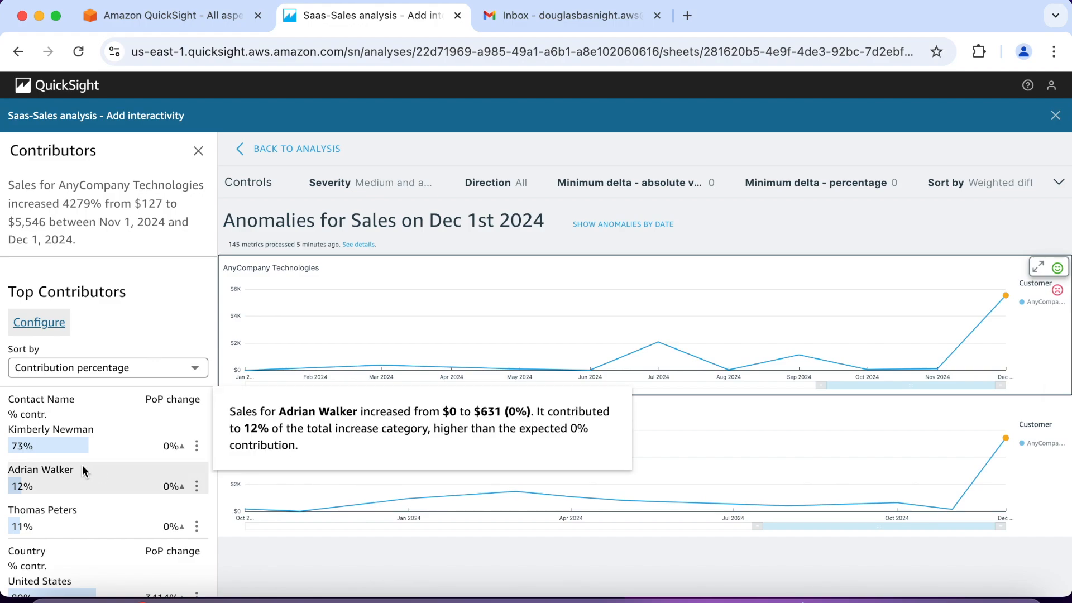
click(46, 329)
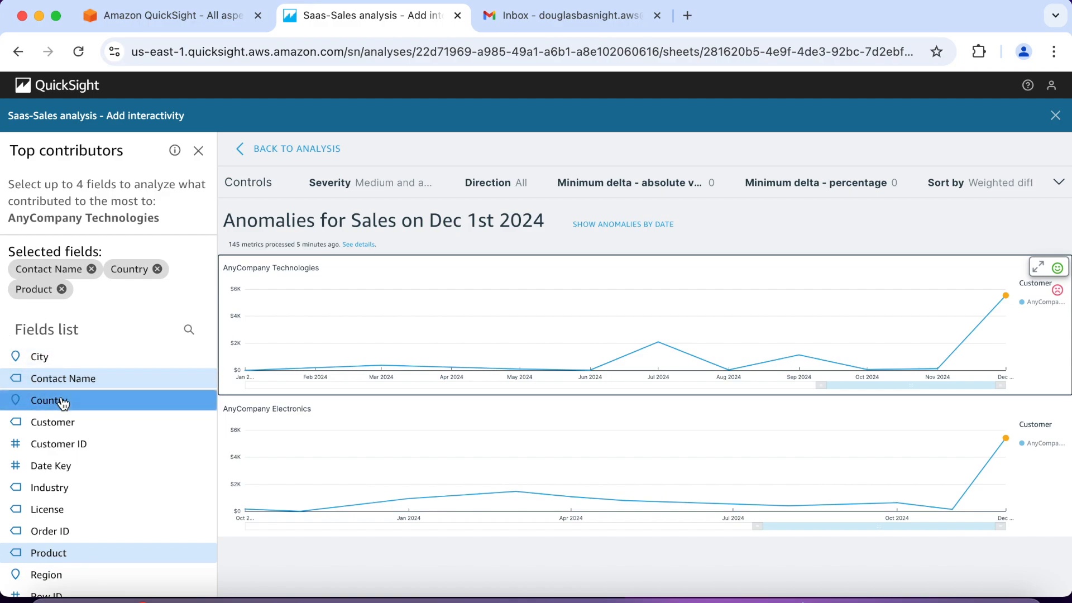
click(64, 358)
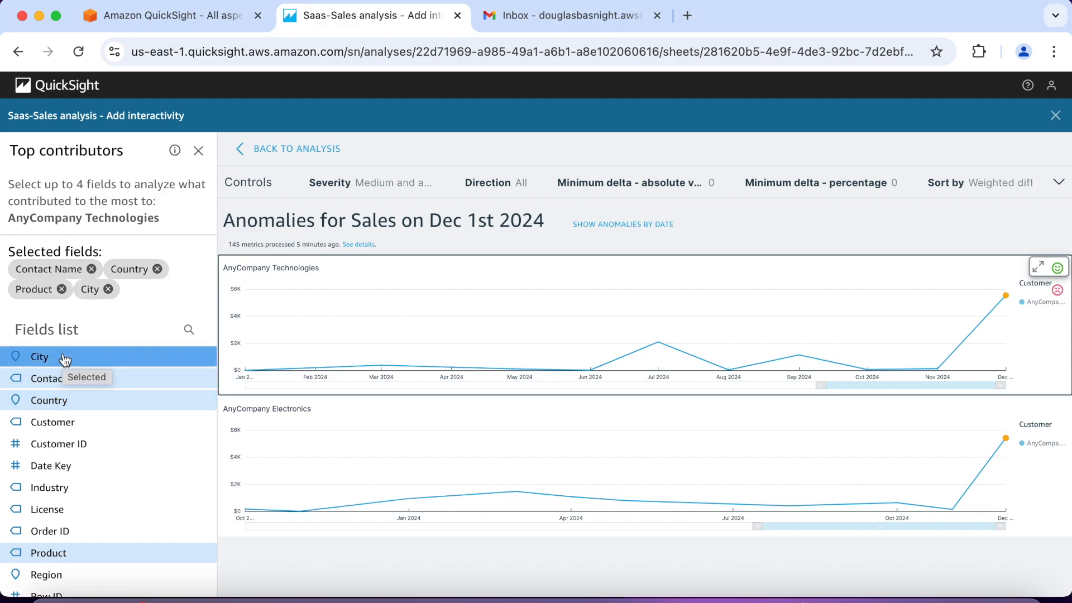
scroll(89, 378, down, 3)
scroll(91, 378, down, 1)
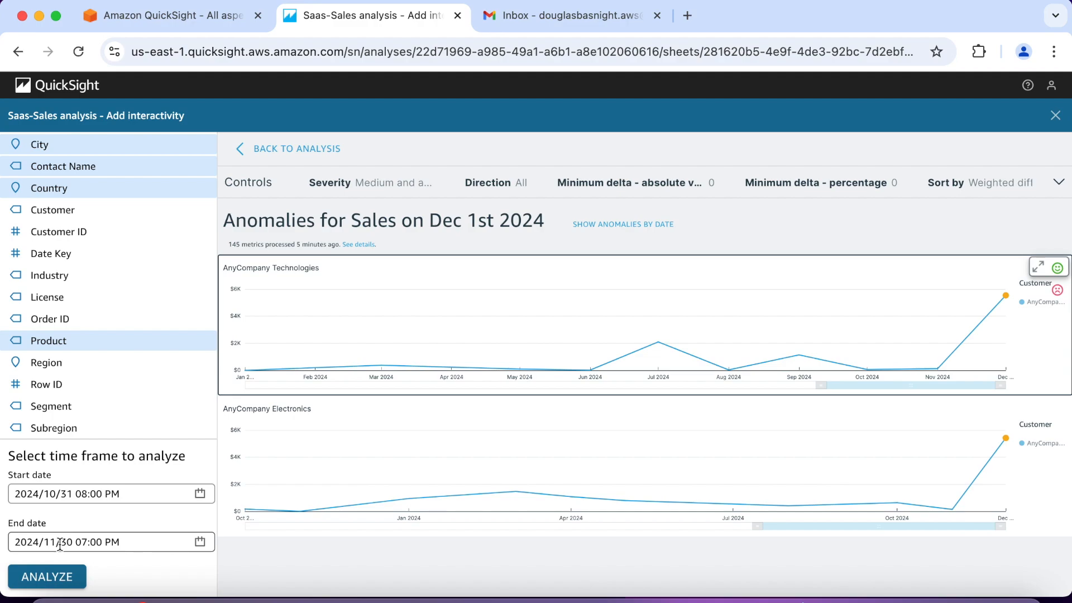
click(59, 574)
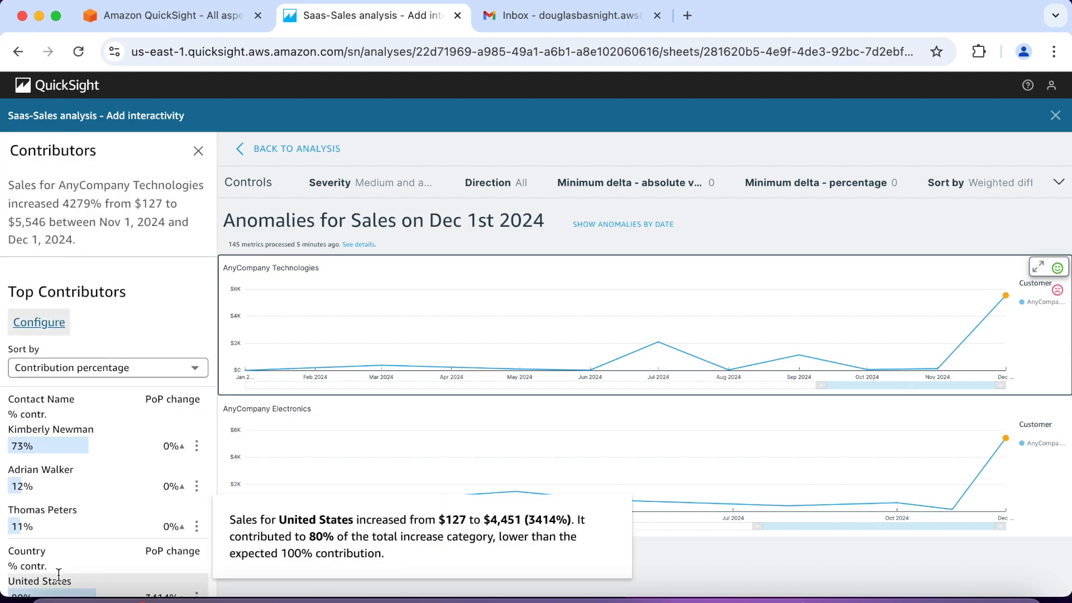
Step: Examine the AnyCompany Technologies anomaly's top contributors by contact name, country, product and city, including their contribution details
mouse_move(138, 427)
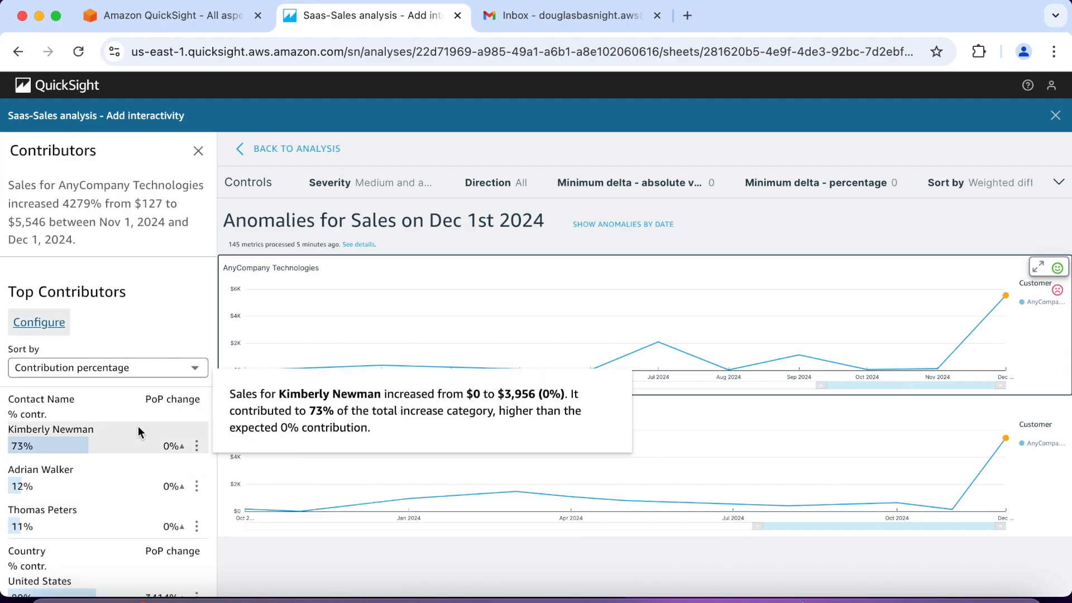
scroll(112, 427, down, 5)
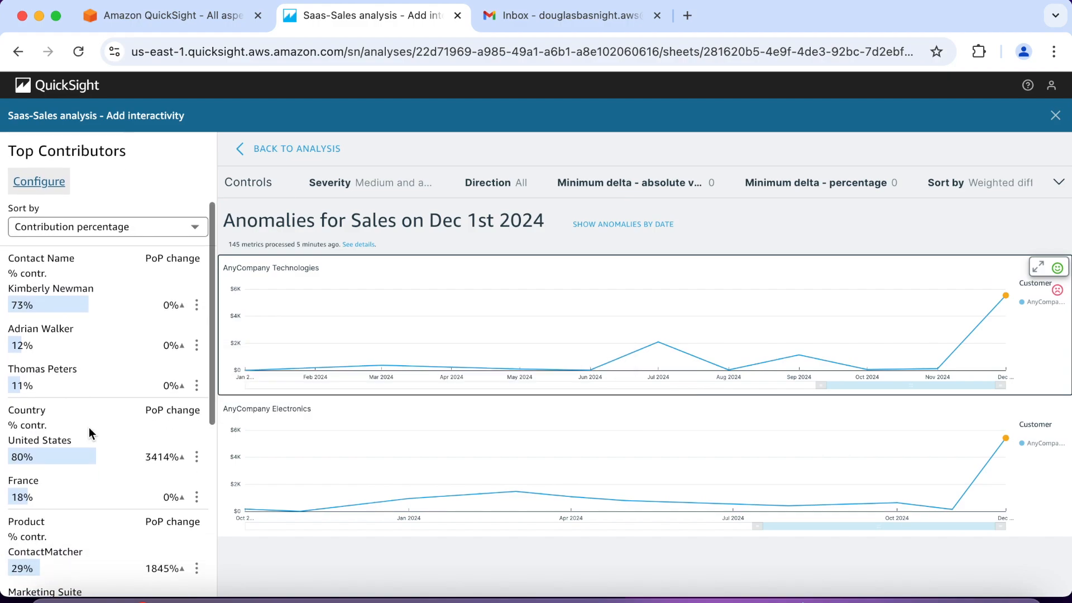
scroll(90, 428, down, 1)
mouse_move(90, 428)
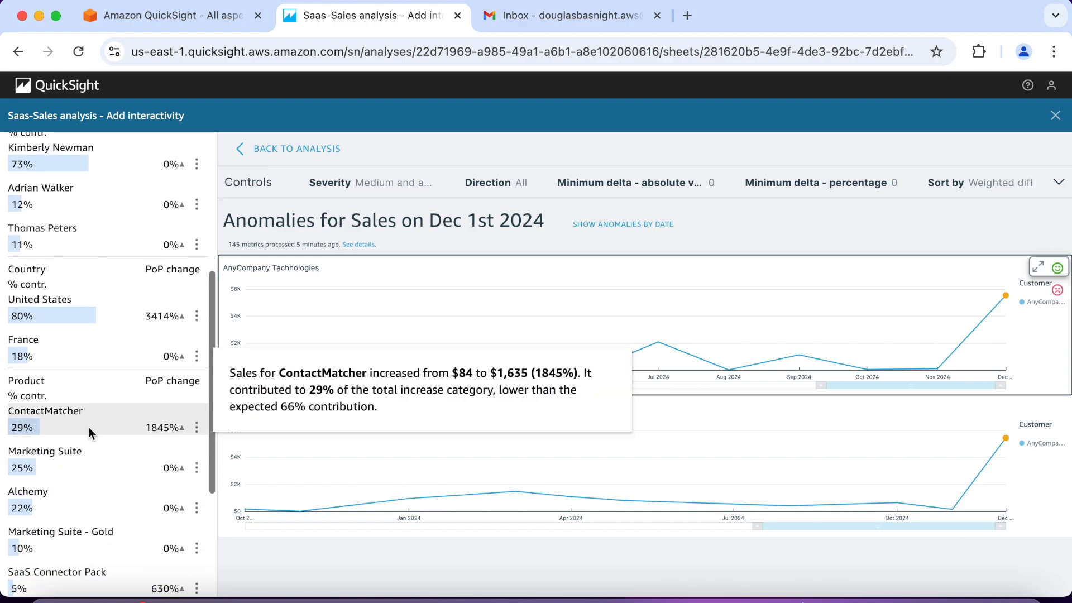
scroll(89, 433, down, 1)
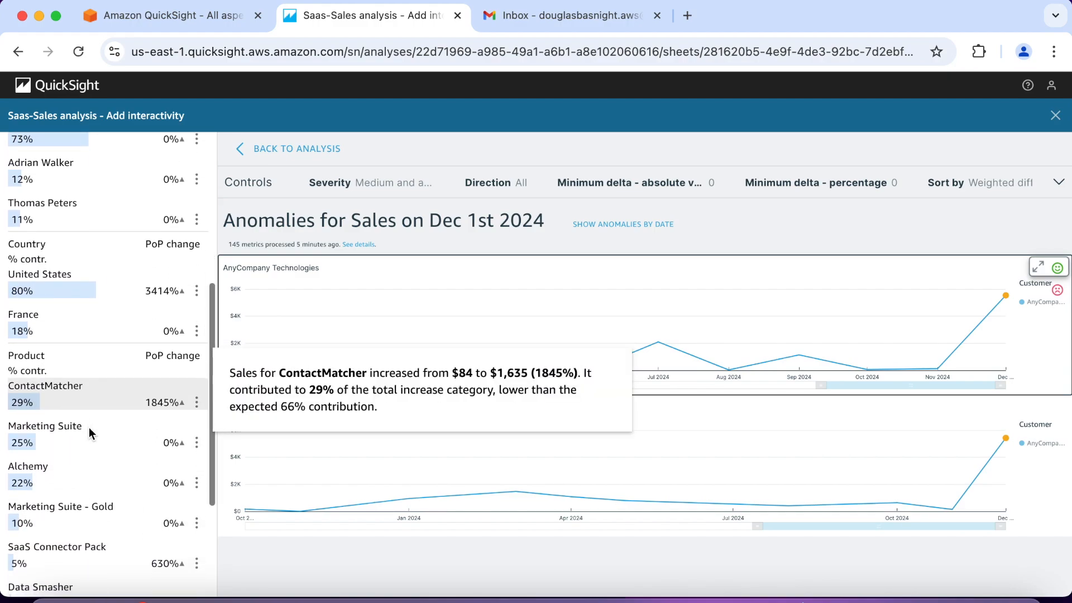
scroll(89, 428, down, 4)
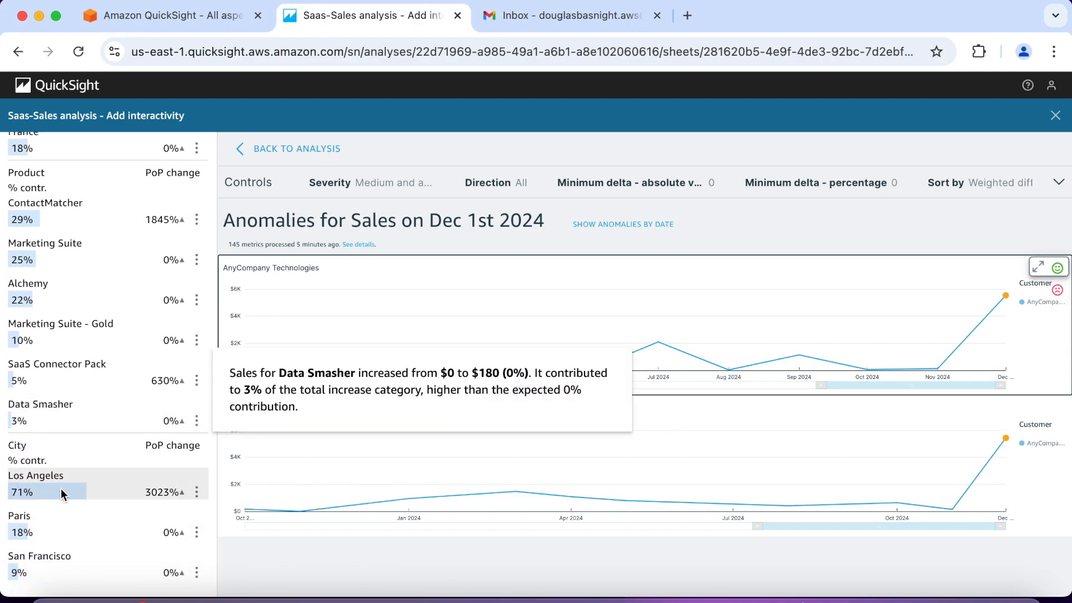
mouse_move(50, 488)
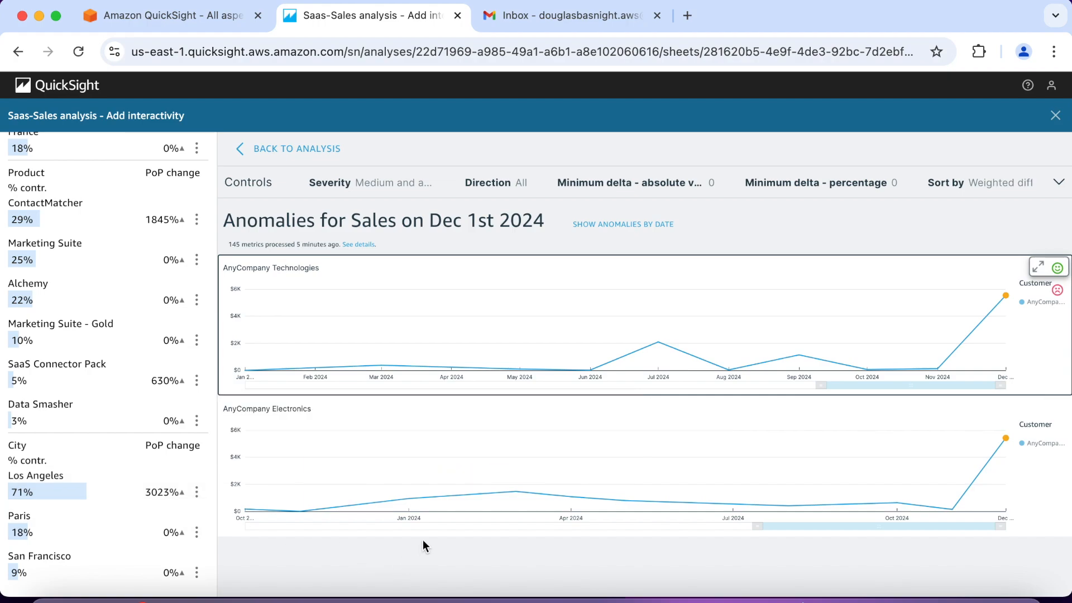
Step: Show the contributors for the AnyCompany Electronics anomaly and examine them by contact name, country and product
click(458, 458)
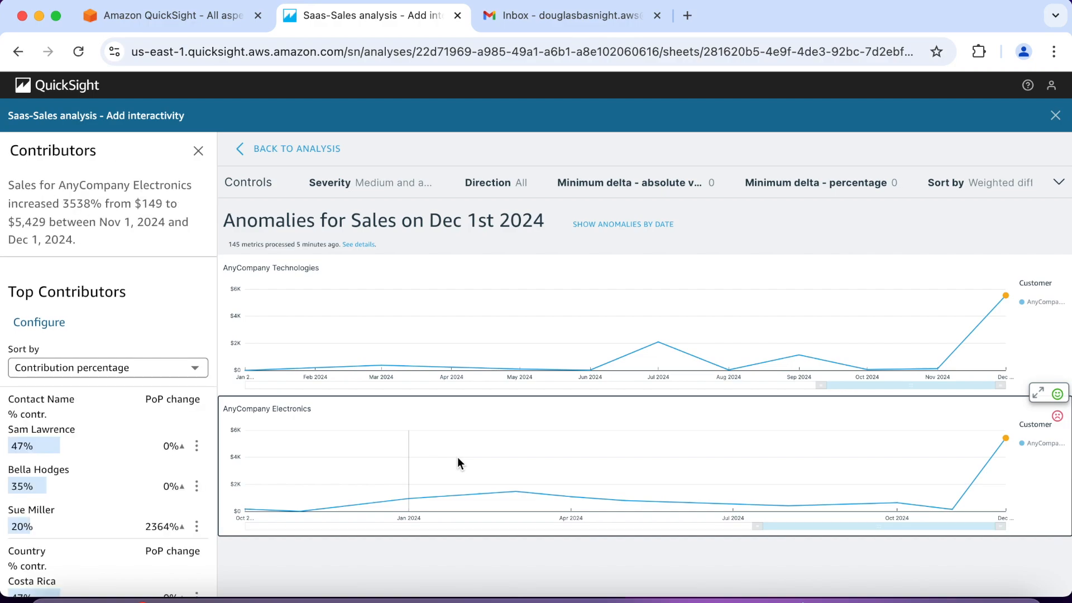
mouse_move(52, 427)
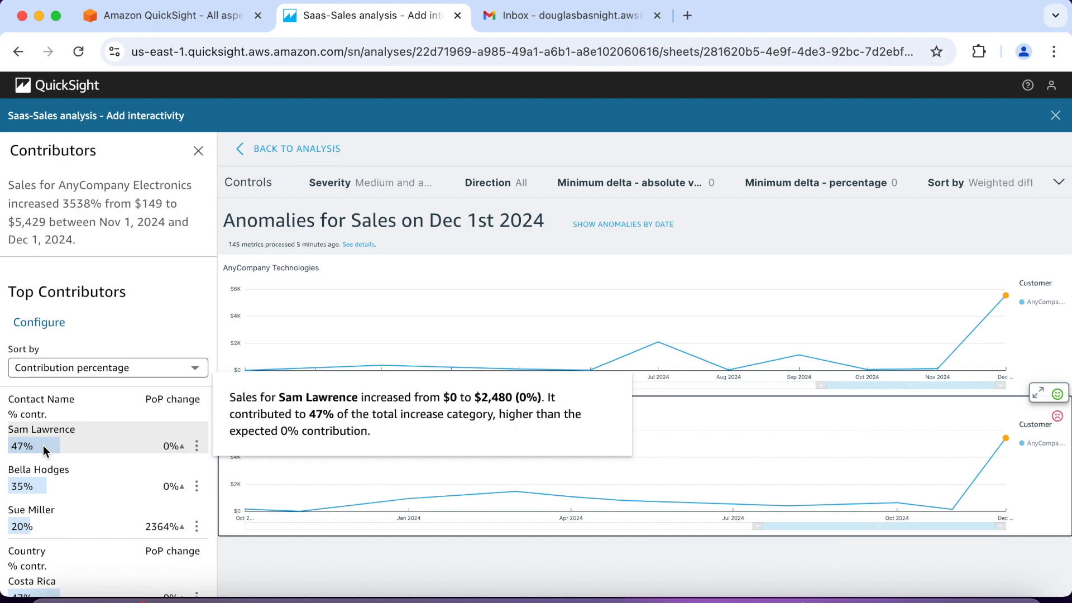
scroll(44, 450, down, 2)
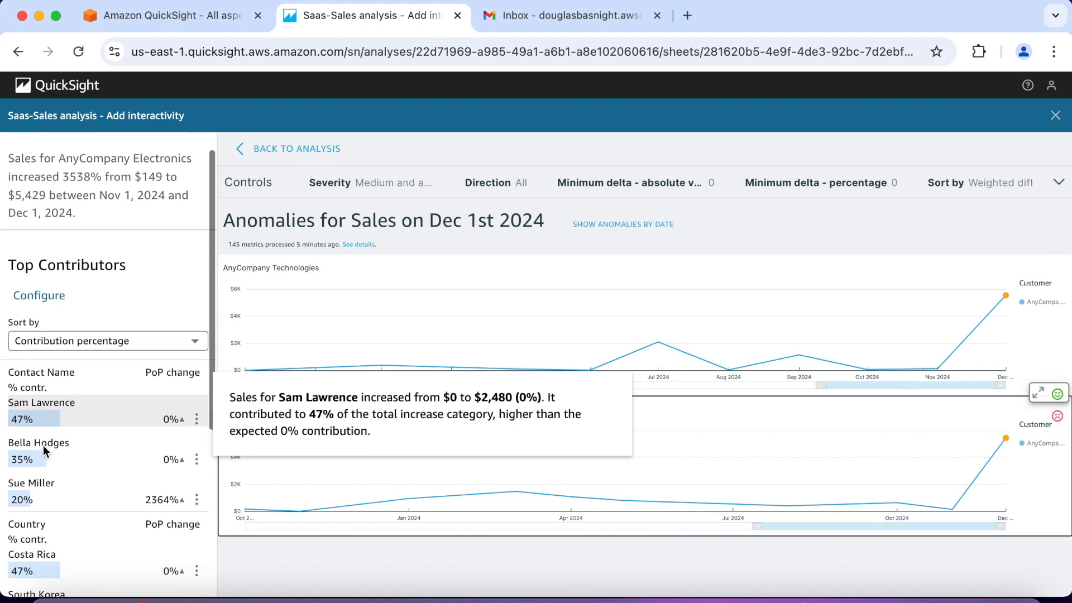
scroll(44, 450, down, 5)
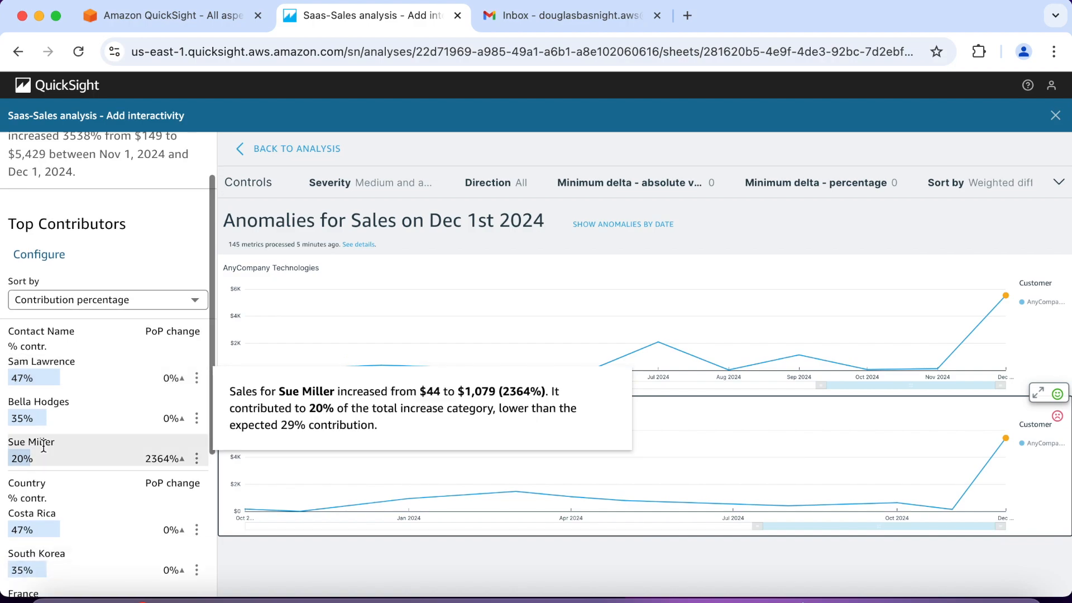
scroll(44, 447, down, 7)
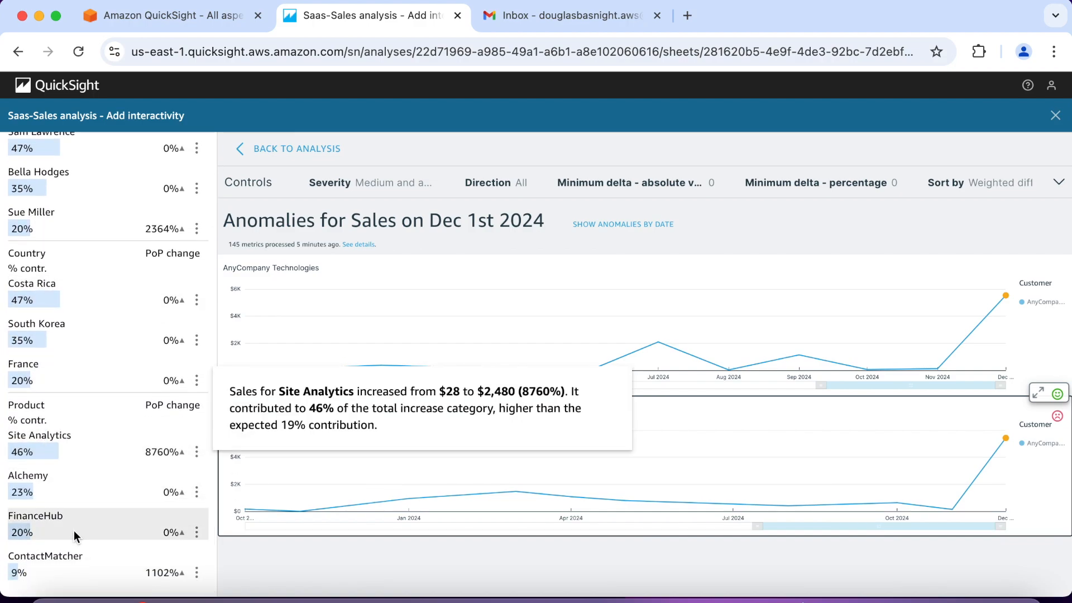
mouse_move(81, 568)
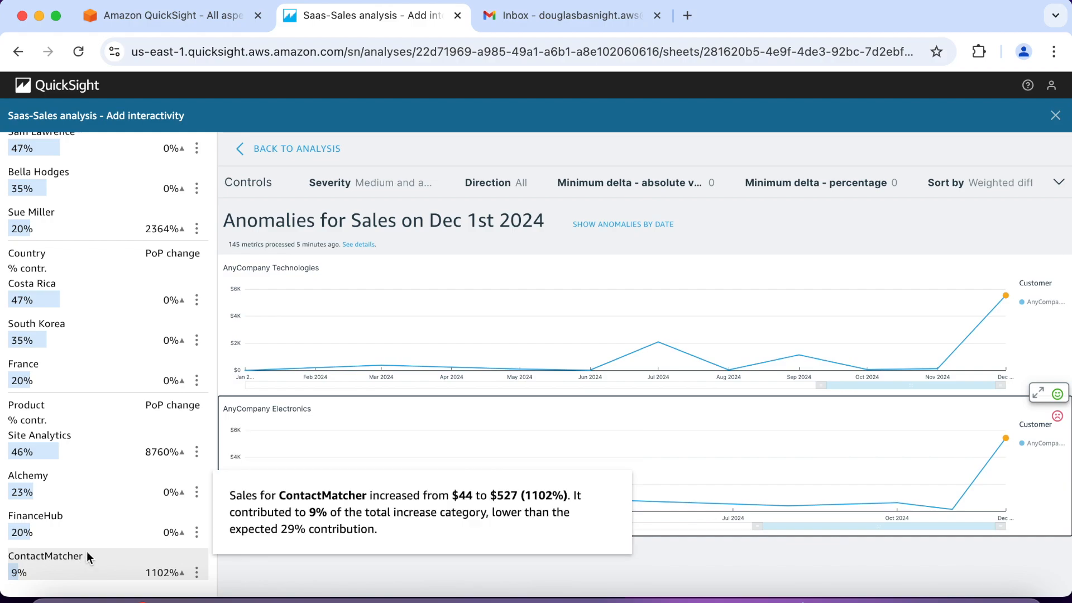
mouse_move(105, 456)
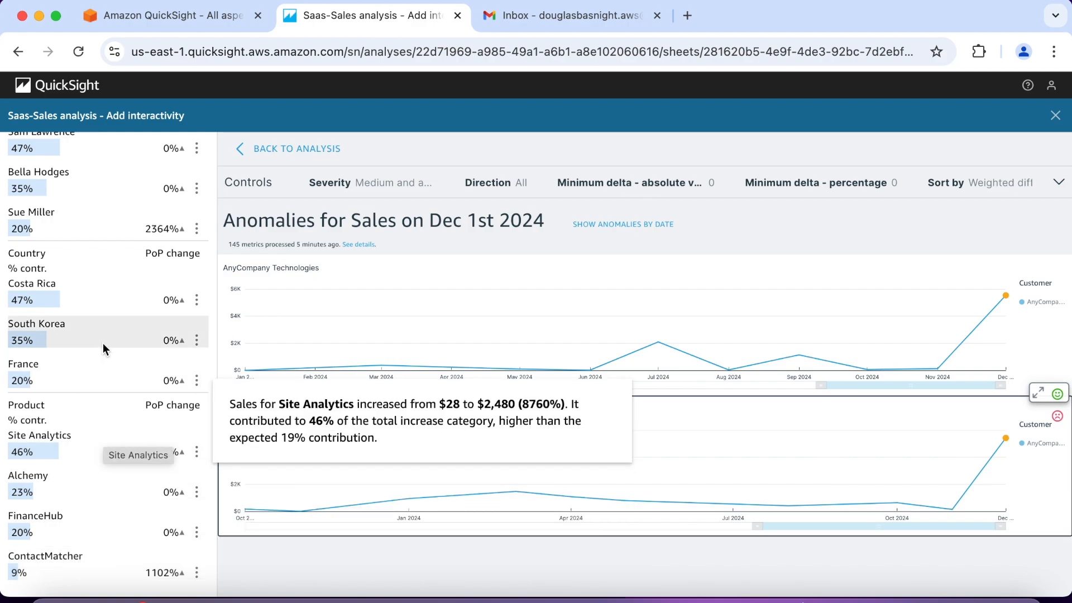
scroll(103, 343, up, 10)
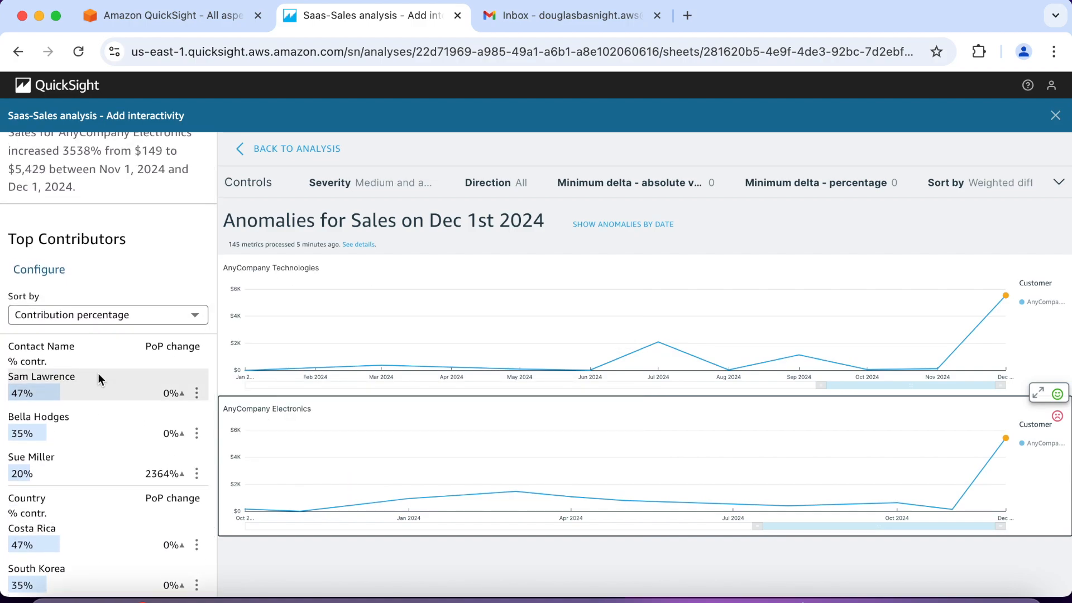
mouse_move(68, 391)
mouse_move(65, 417)
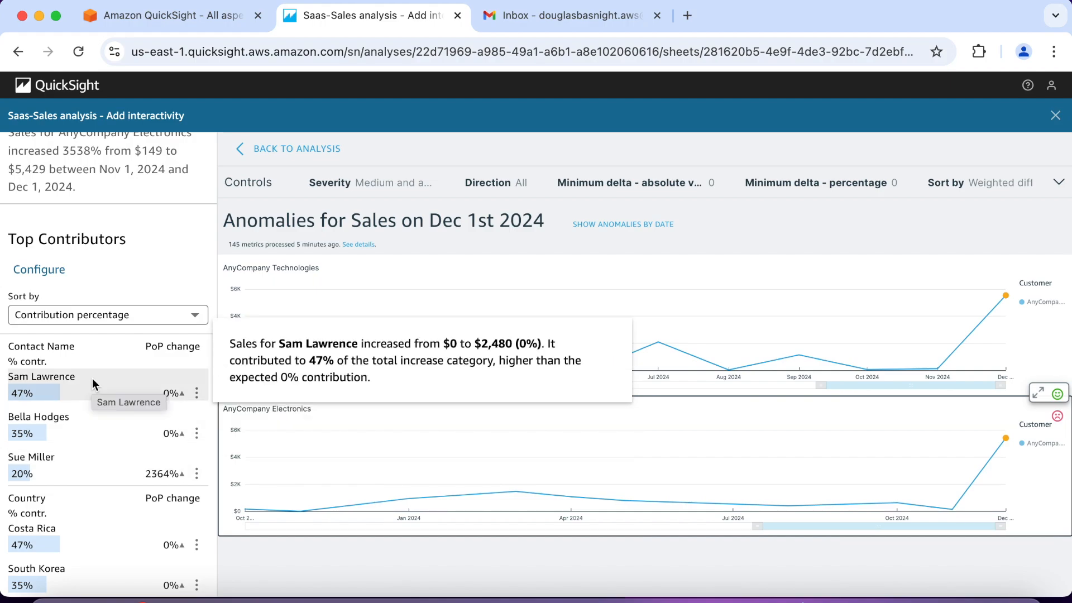
scroll(92, 383, up, 1)
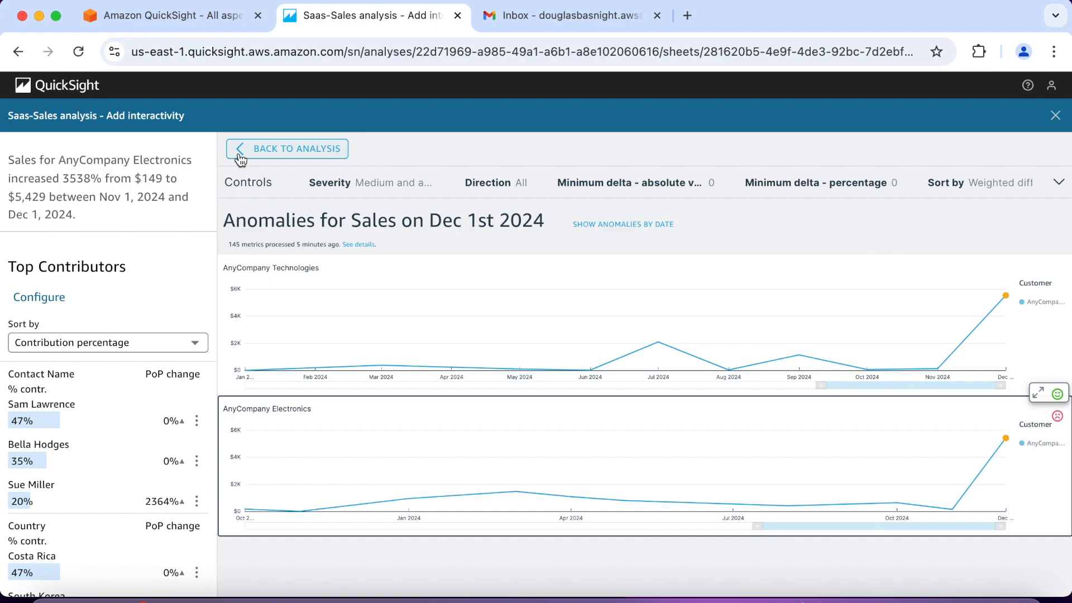
Step: Return from the anomaly exploration to the analysis and locate the anomaly insight below the map on the Summary sheet
click(241, 159)
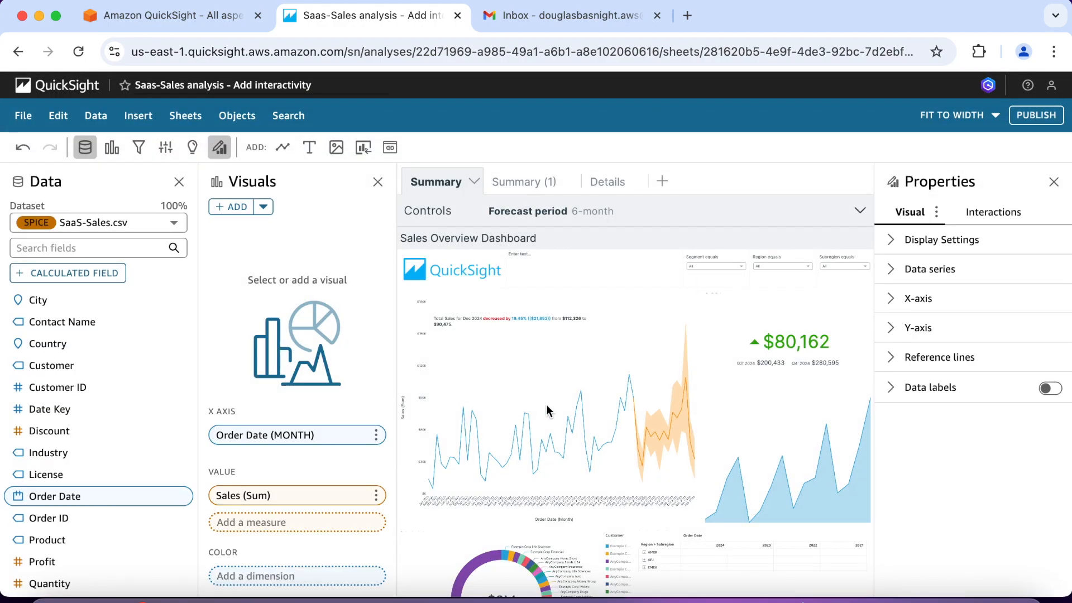
click(574, 409)
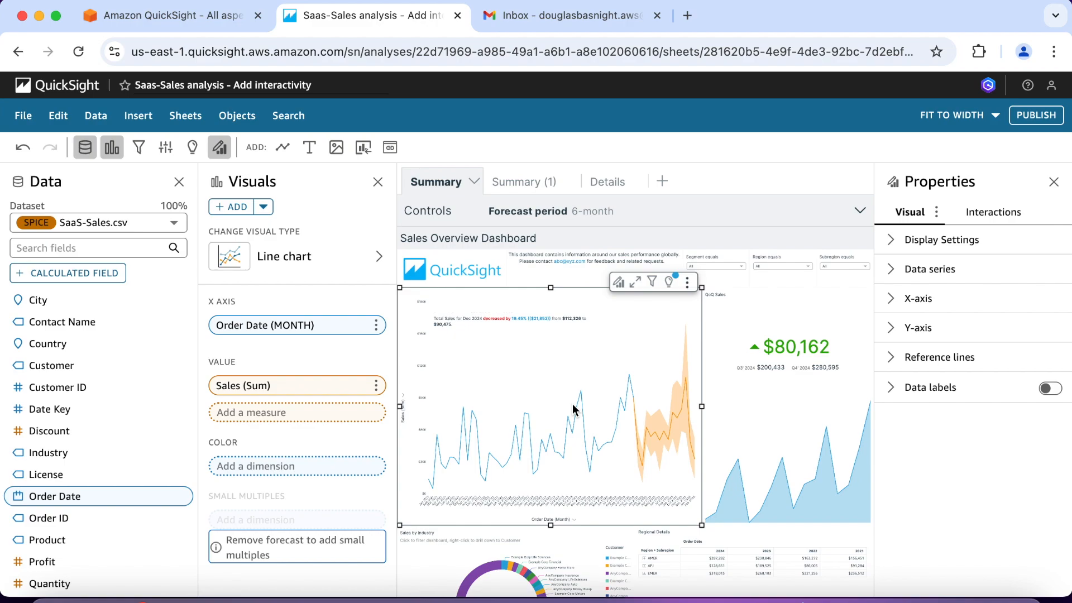
scroll(573, 410, down, 2)
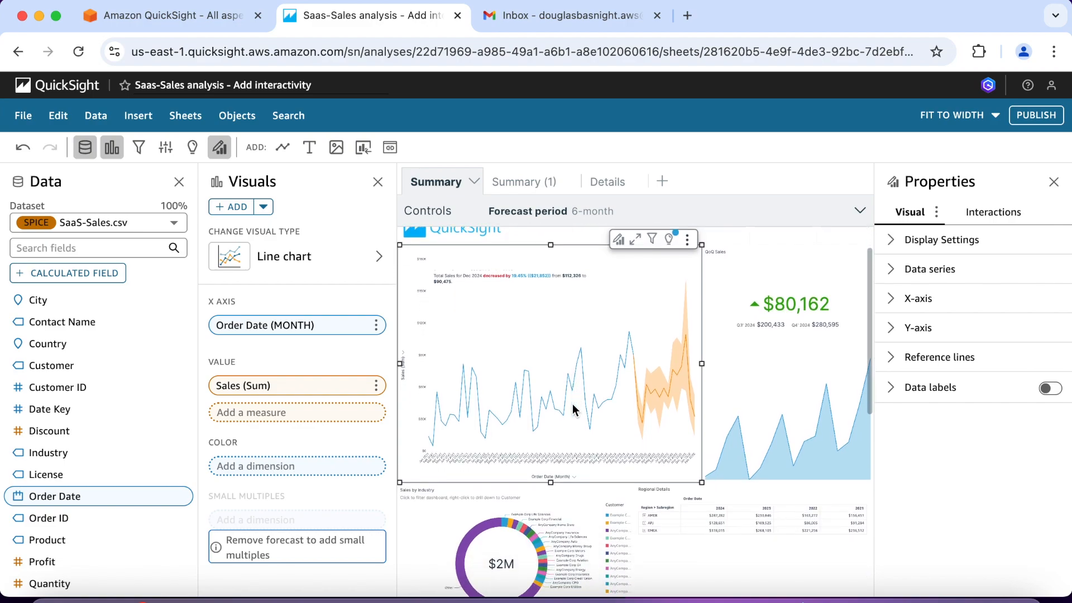
scroll(573, 407, down, 10)
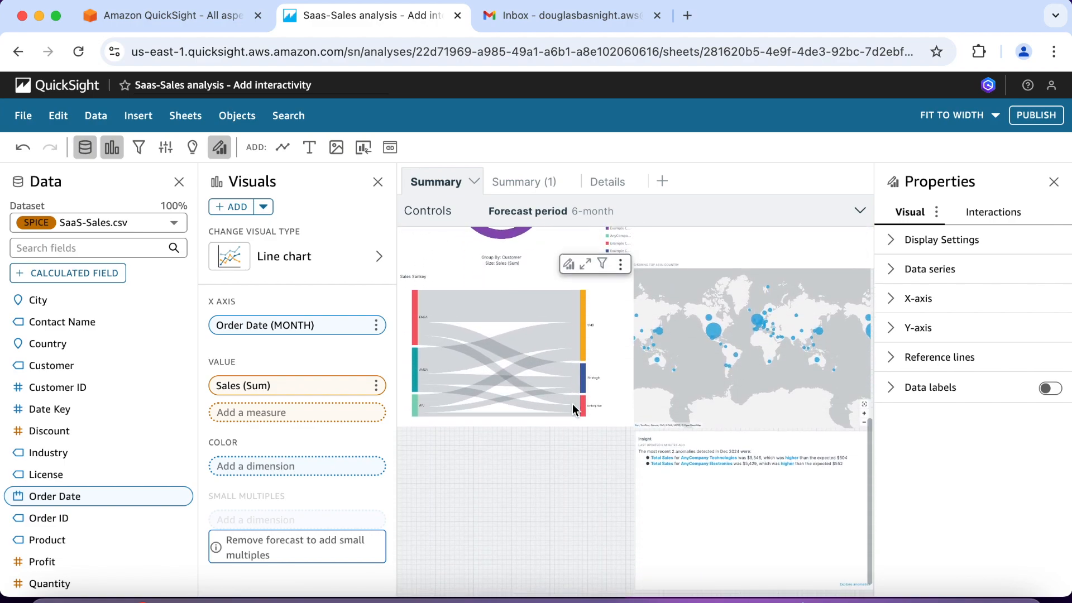
scroll(572, 408, down, 1)
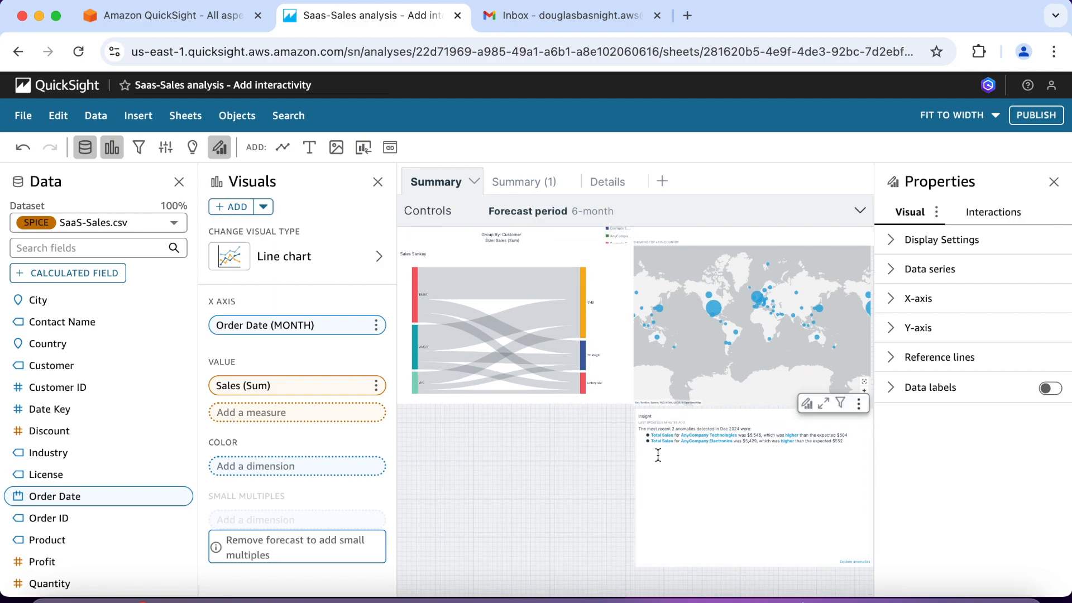